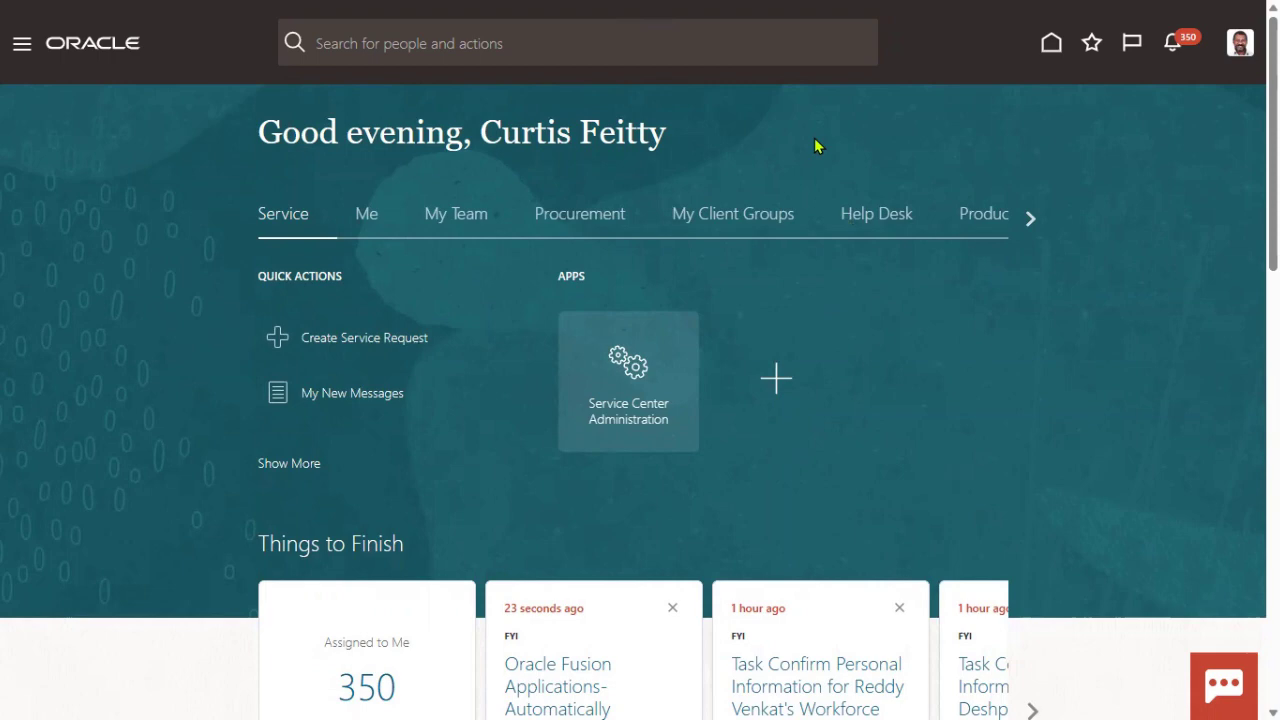
- Go to My Client Groups > Person Management, then return to the Navigator to start a New Person hire
click(22, 44)
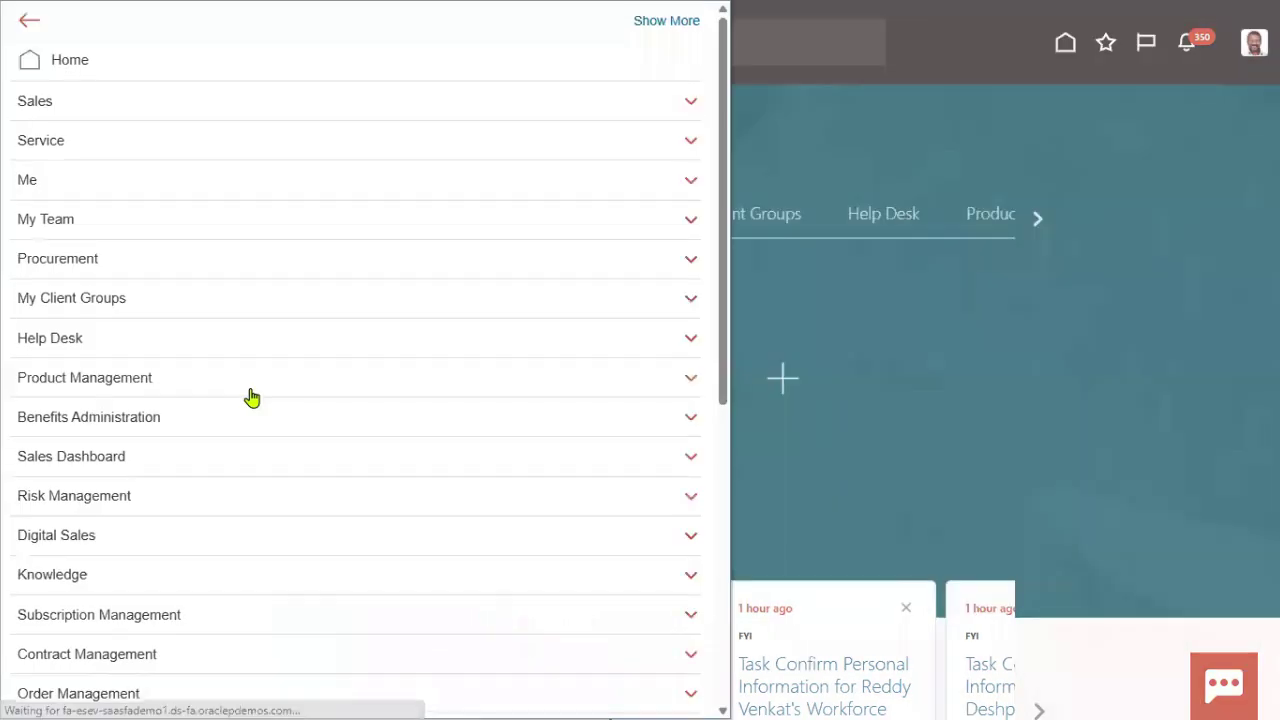
click(114, 300)
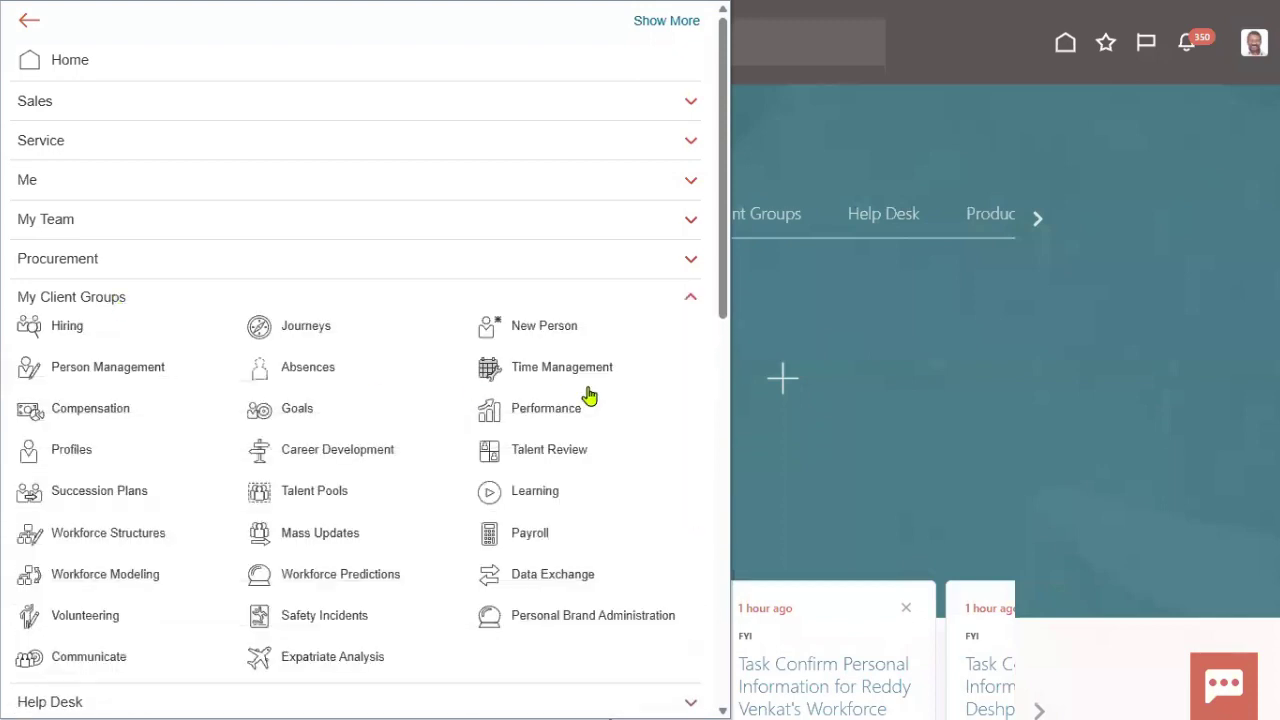
click(134, 374)
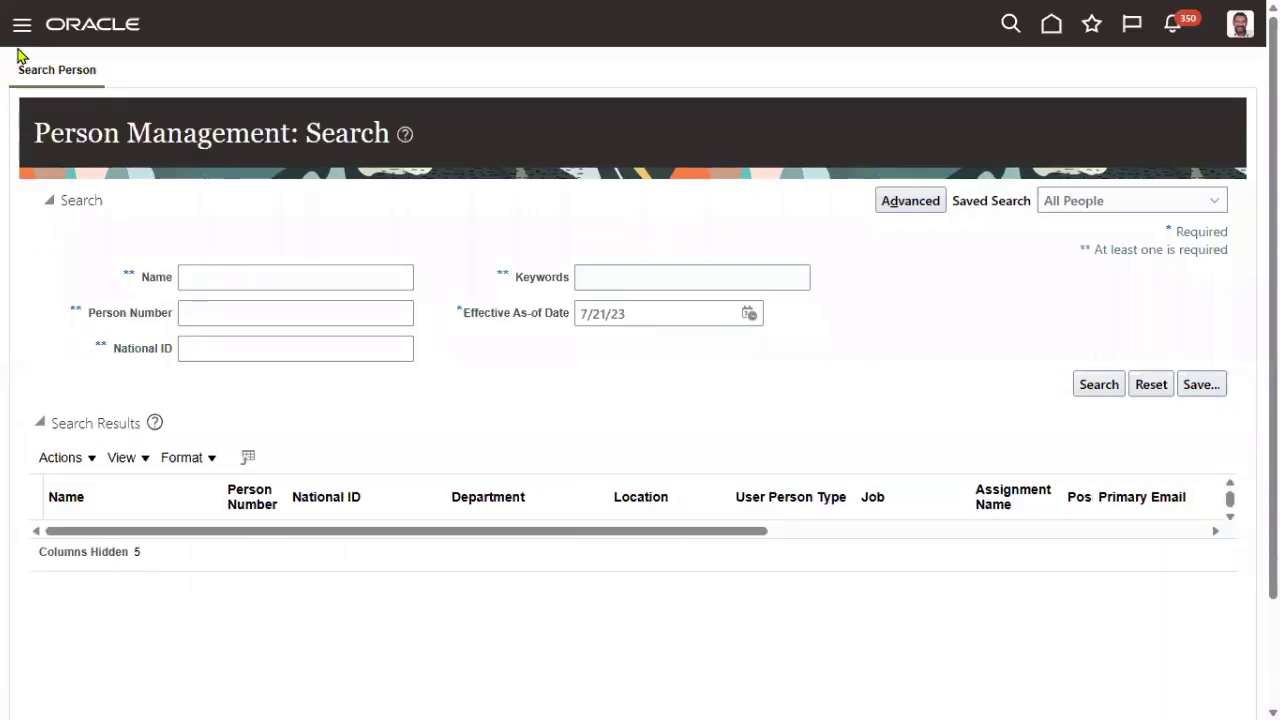
click(20, 28)
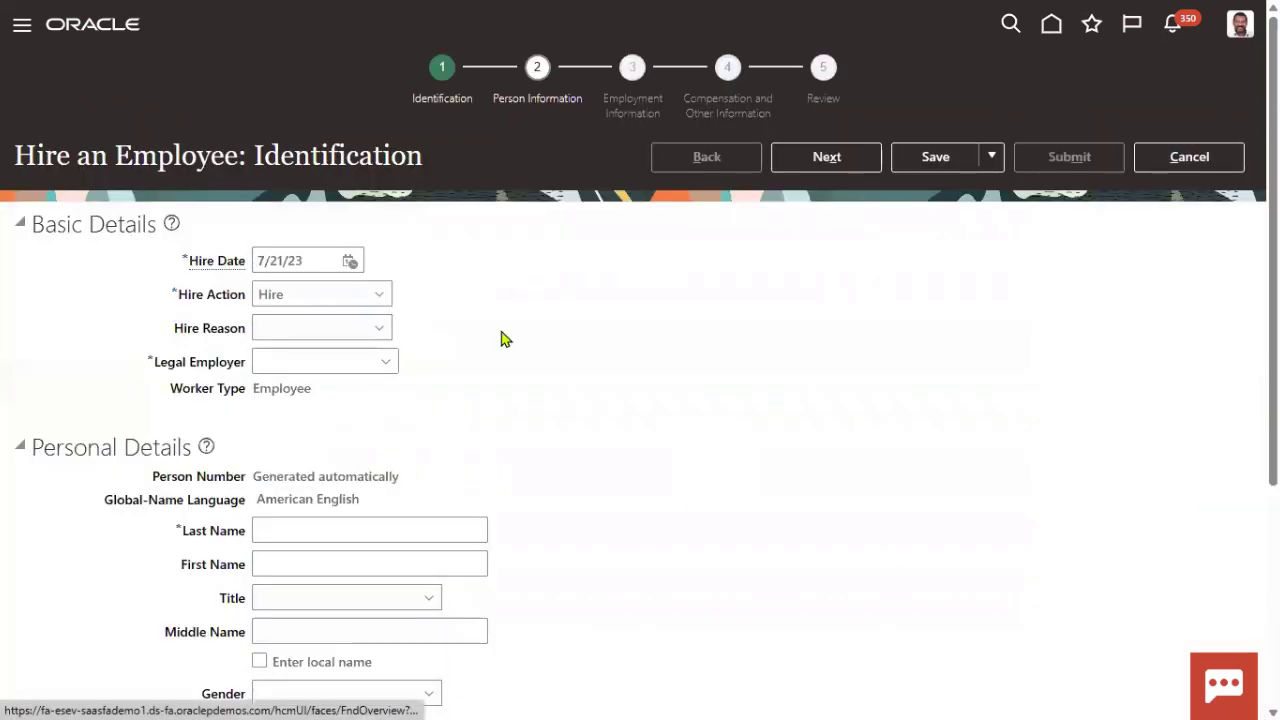
- Change the hire date year to 1999 so it reads 7/21/99
click(332, 330)
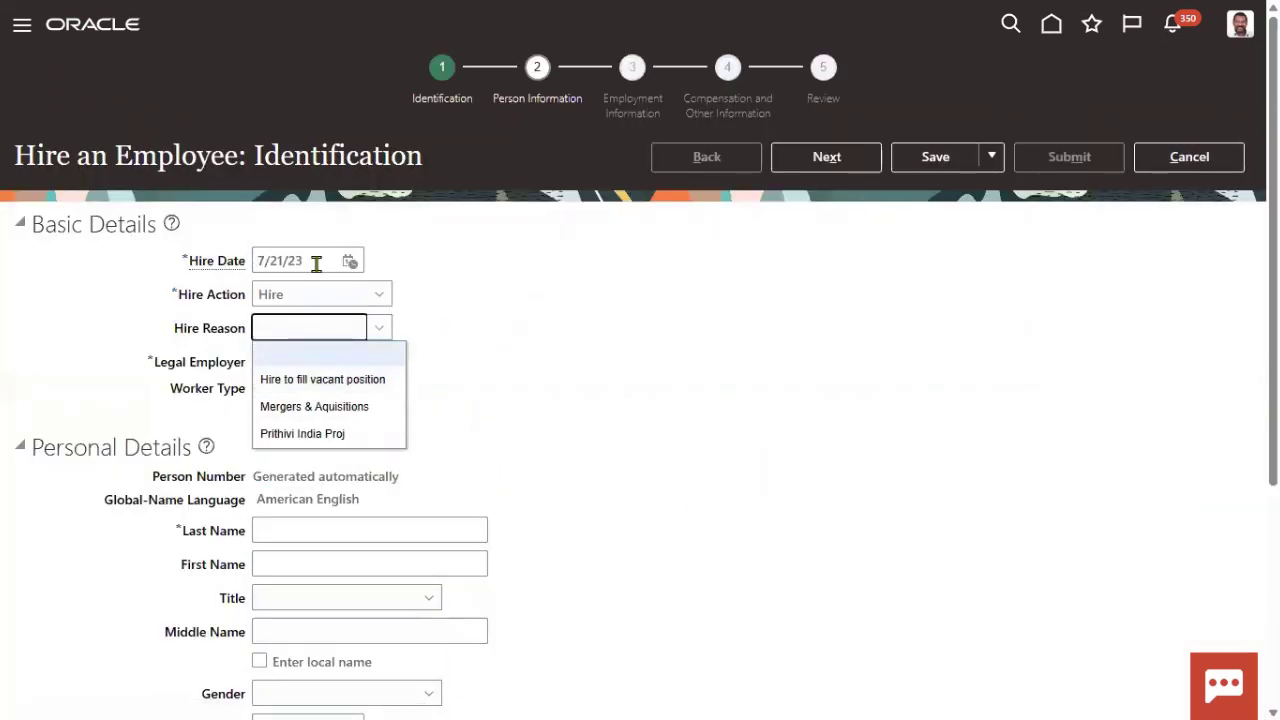
drag(297, 260, 328, 260)
text(1999)
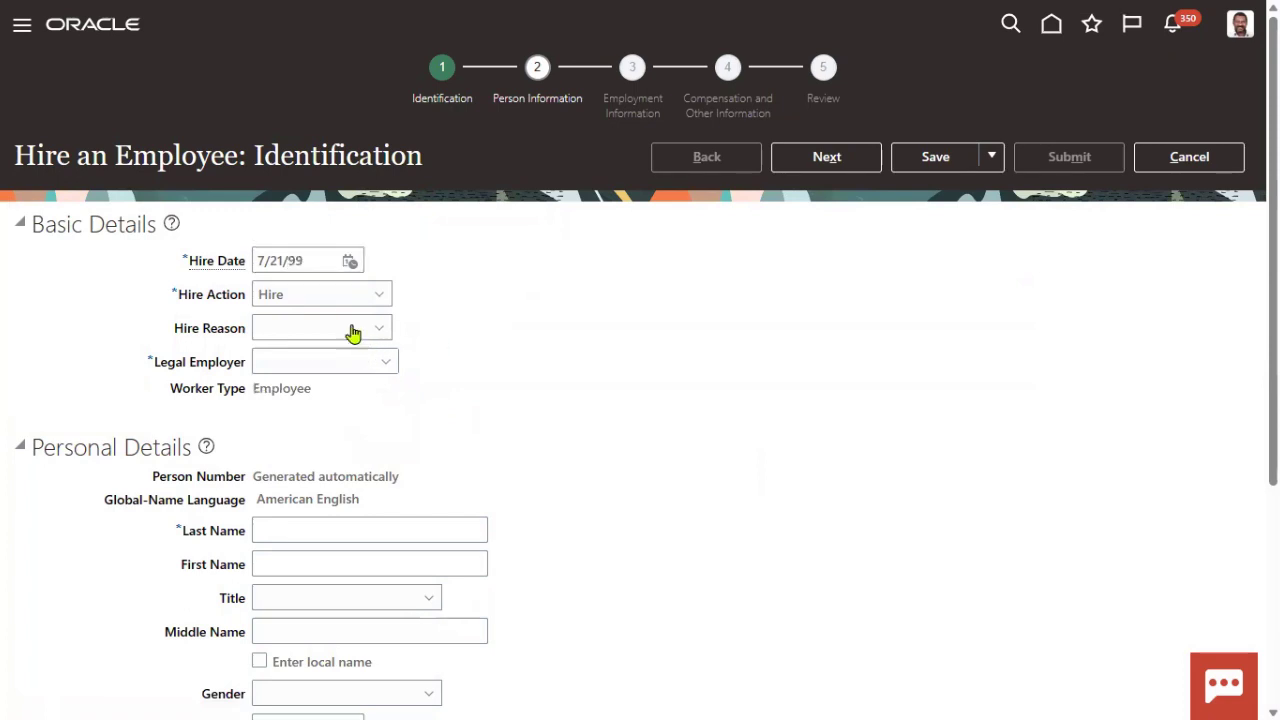
- Set hire reason to Hire to fill vacant position and legal employer to US1 Legal Entity
click(352, 328)
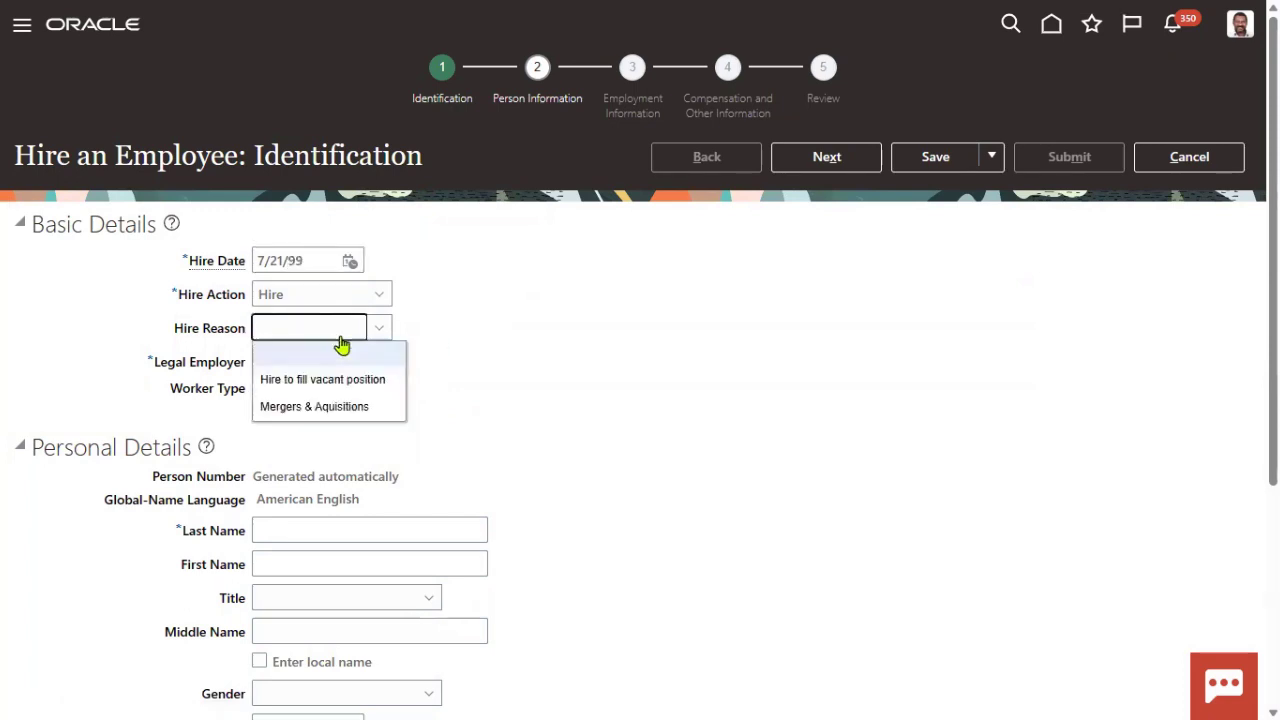
click(337, 381)
text(us1)
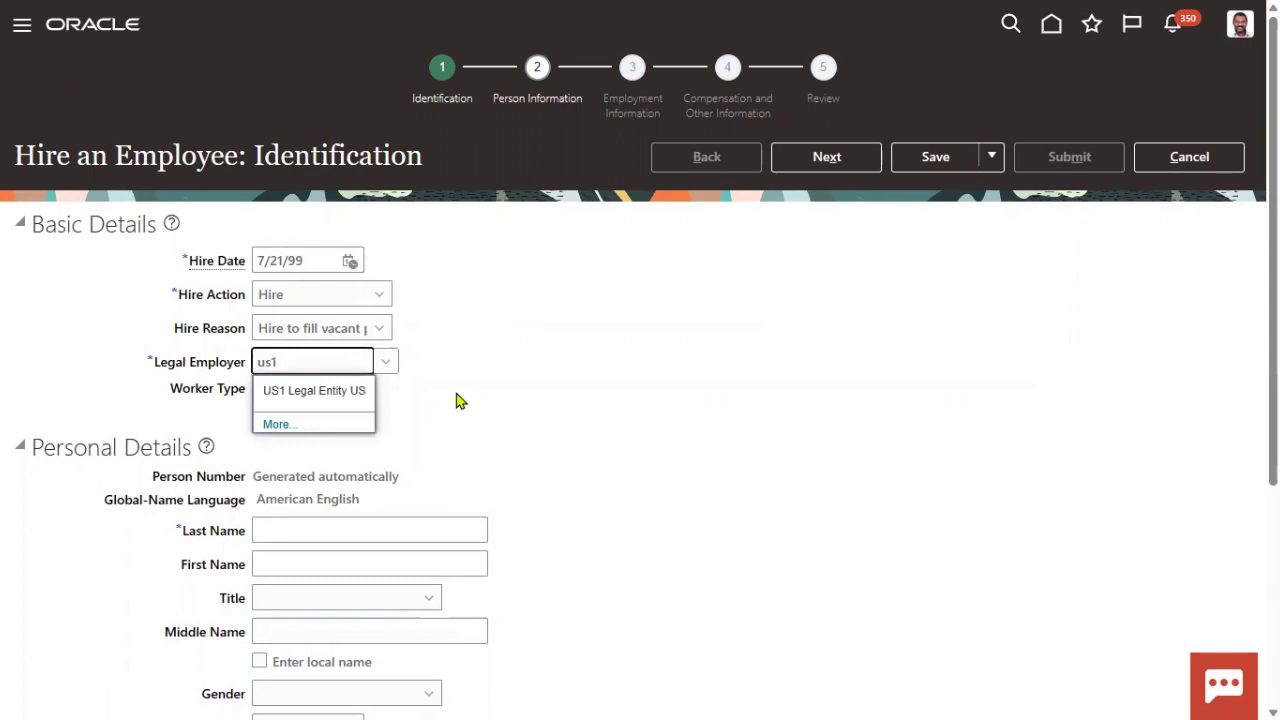
click(288, 391)
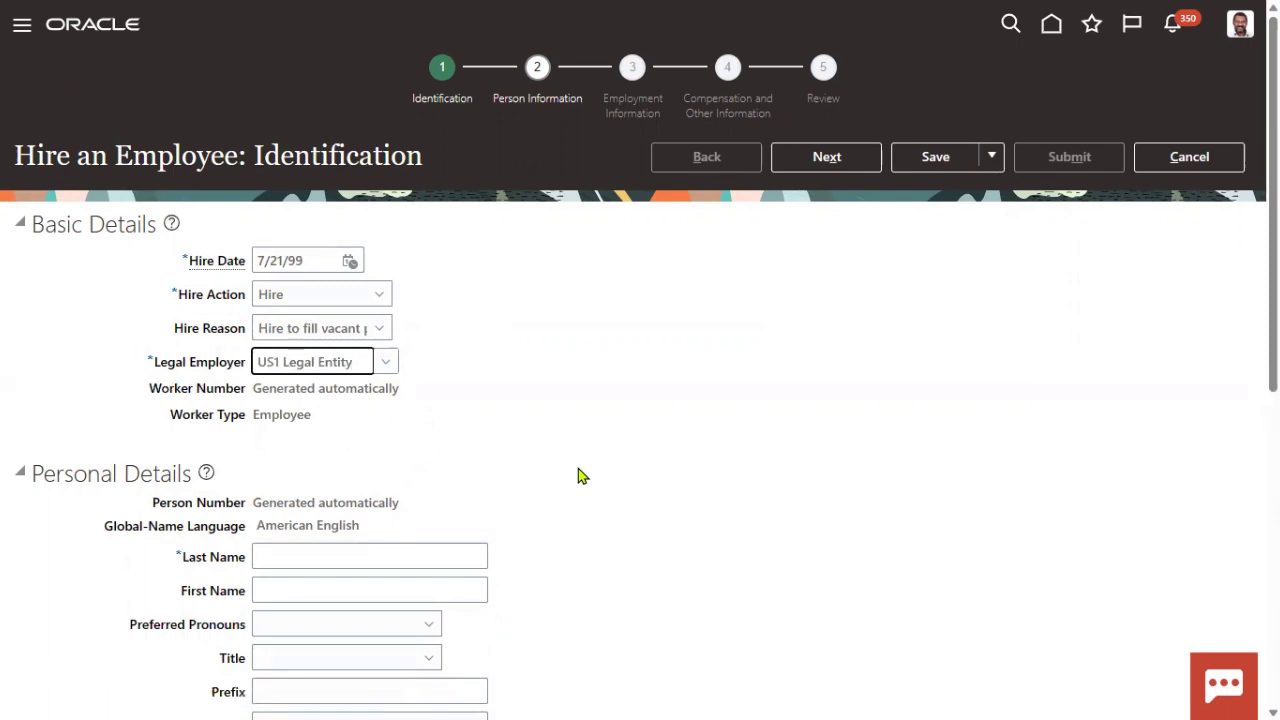
scroll(394, 574, down, 3)
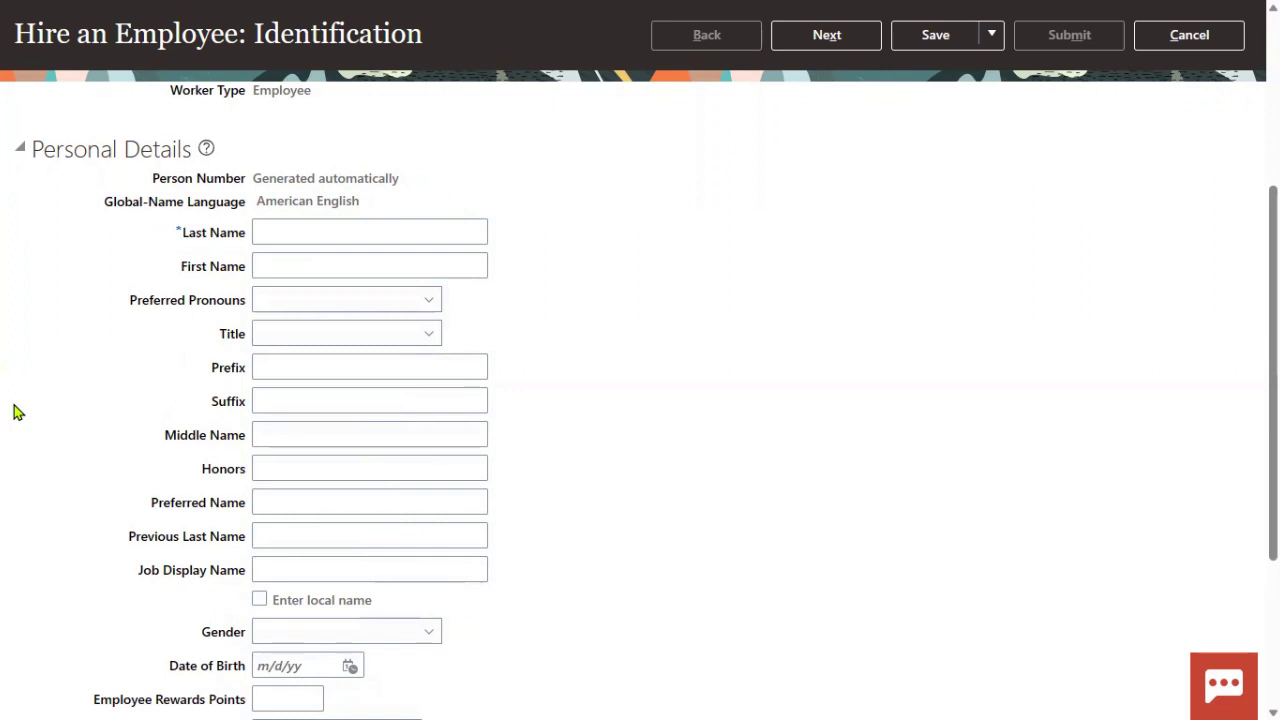
- Enter the new hire's last and first name and set gender to Male
click(311, 234)
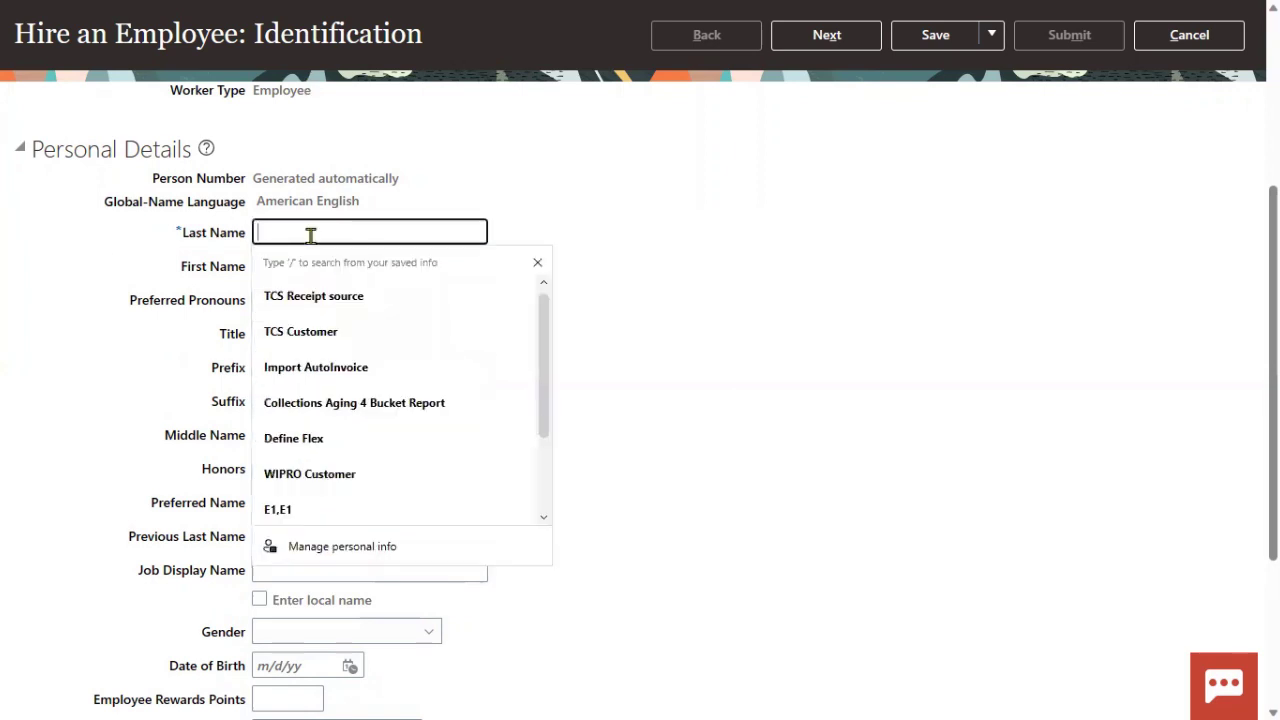
text(J)
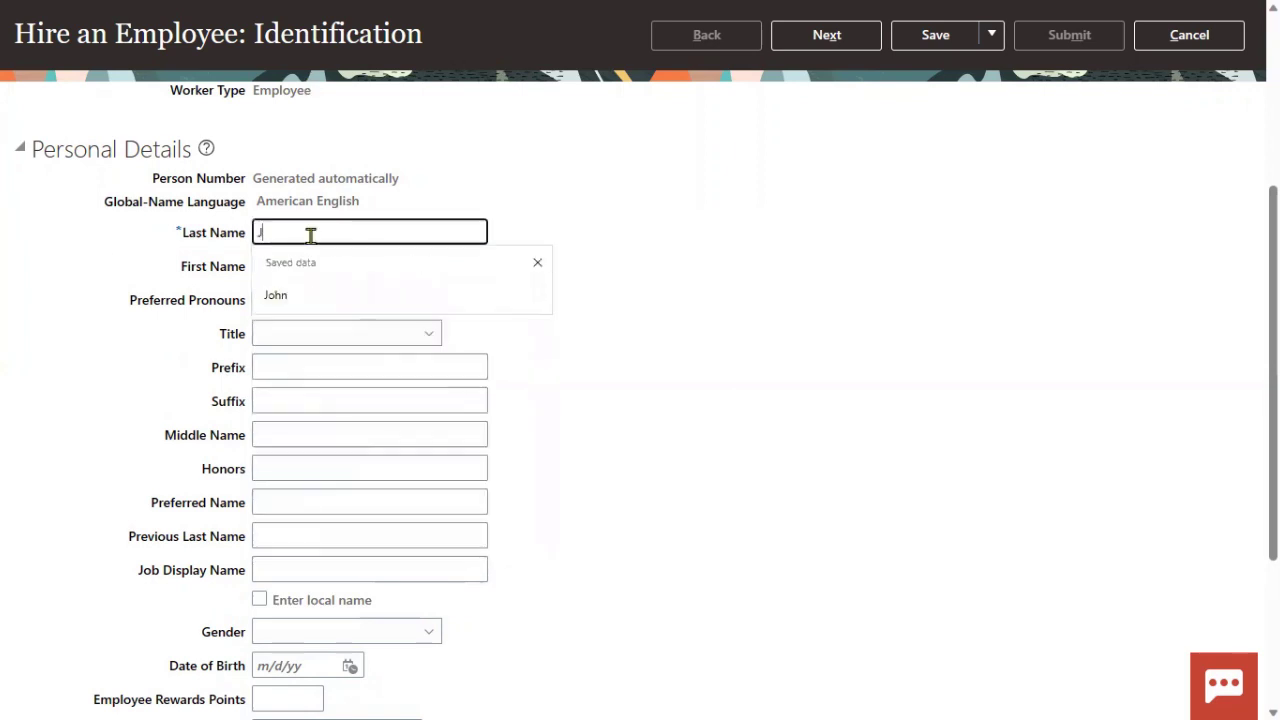
text(os)
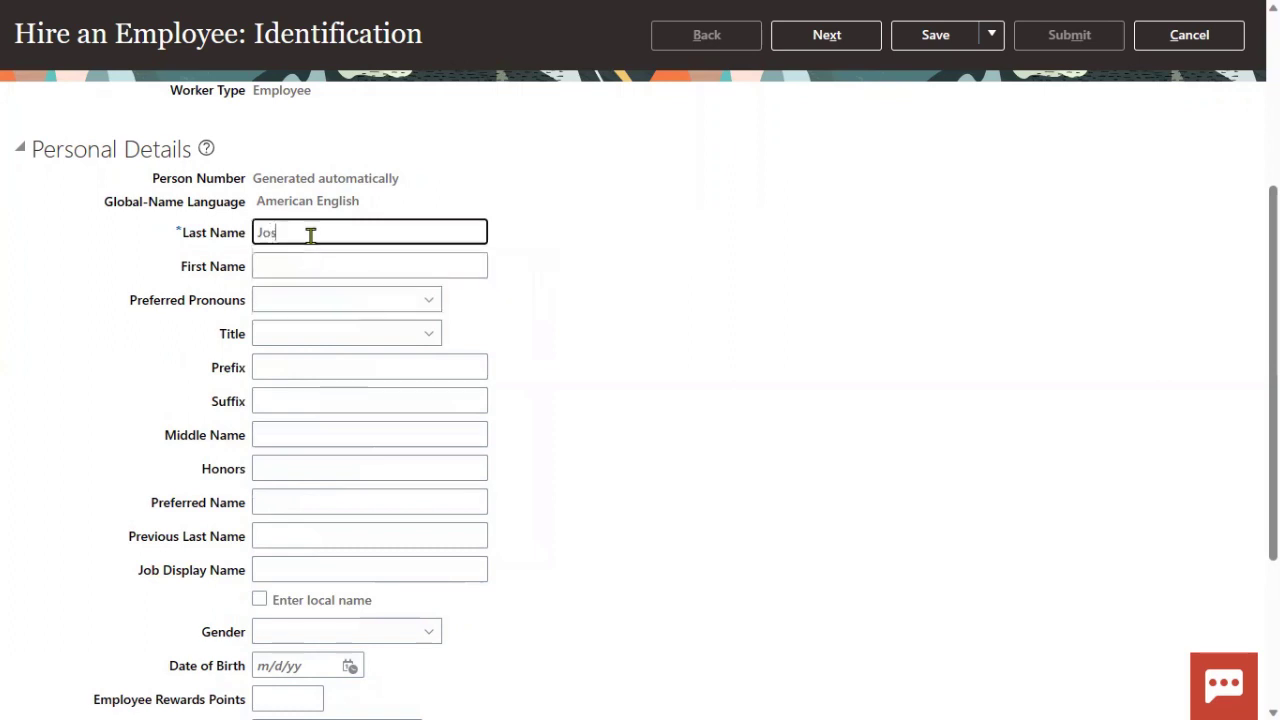
key(BackSpace)
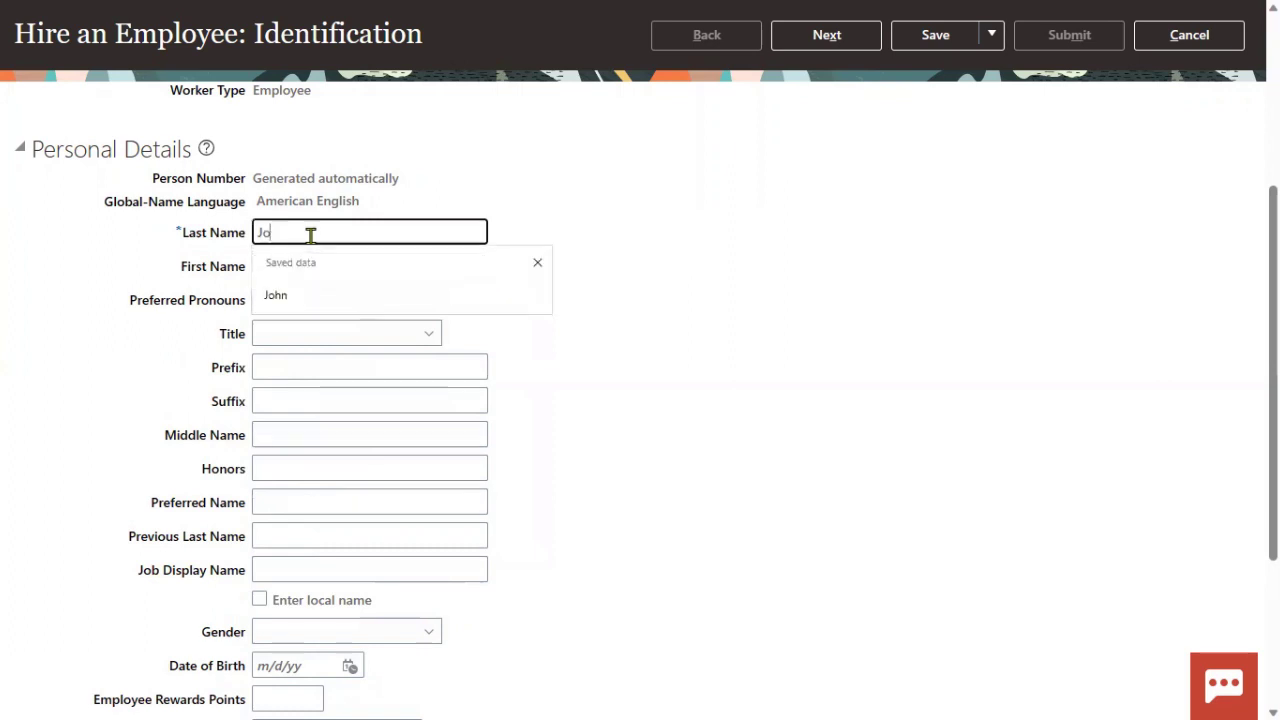
click(277, 288)
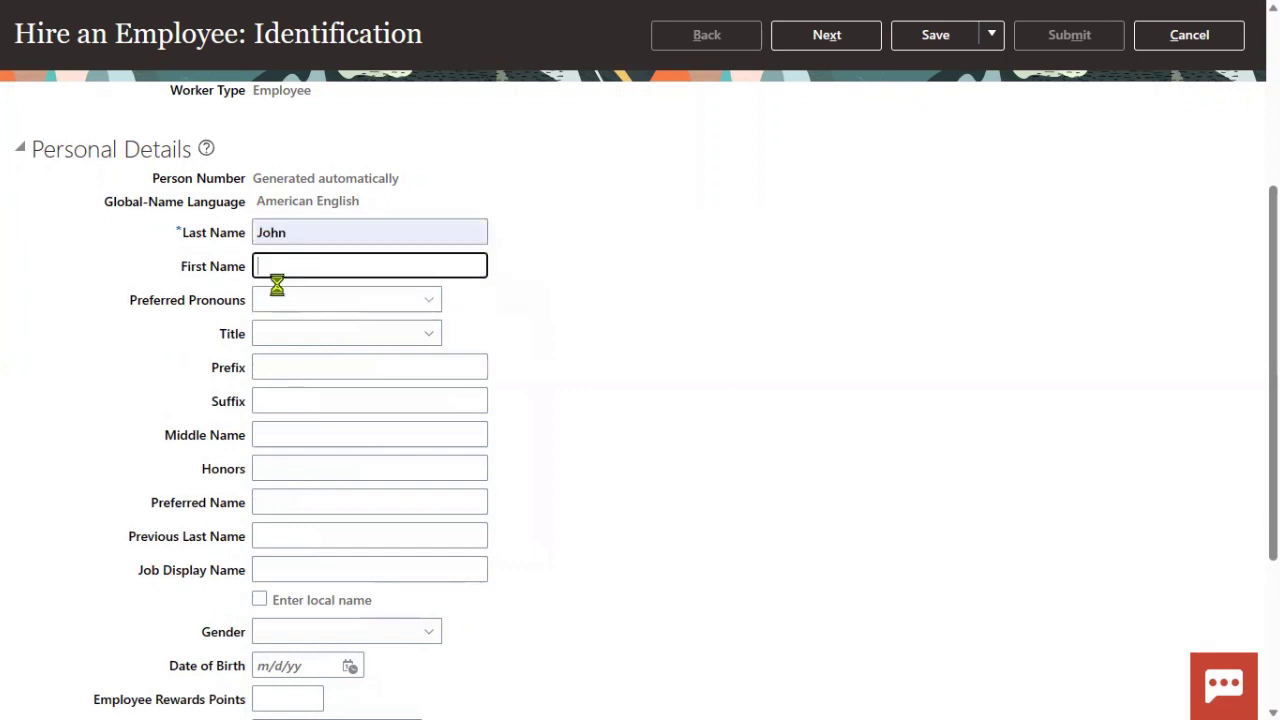
text(Paul)
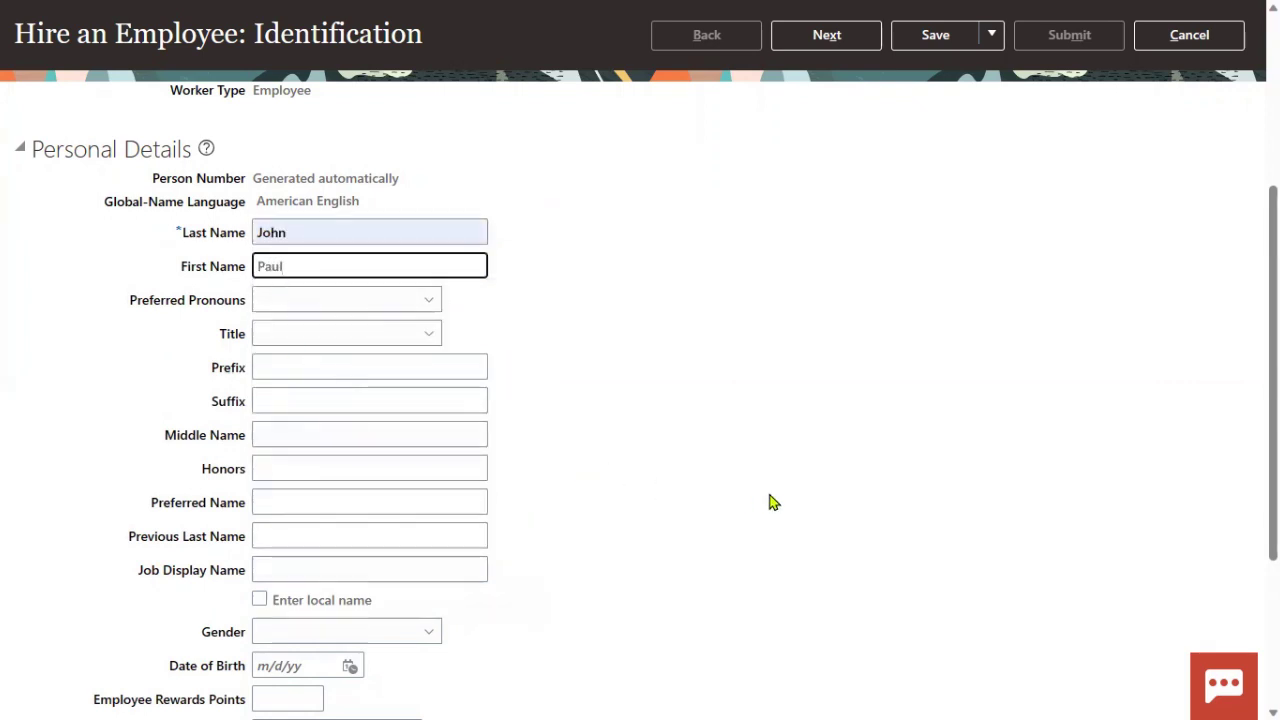
click(383, 631)
click(285, 570)
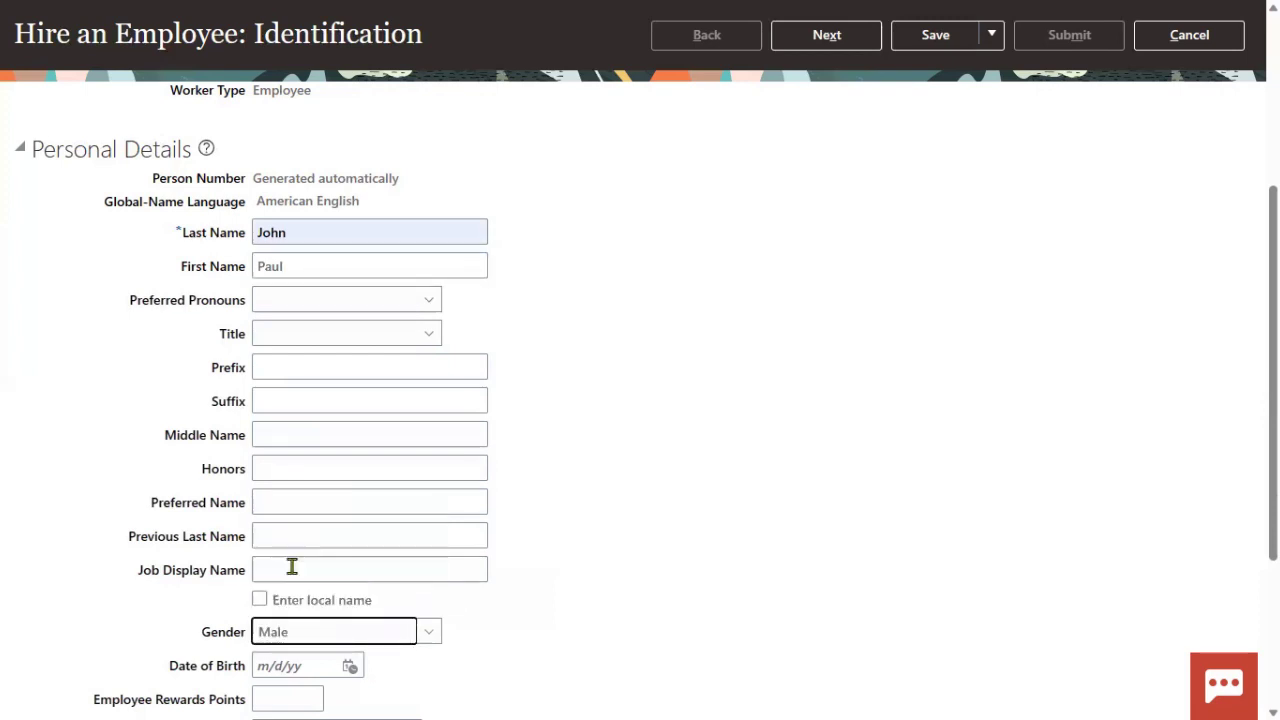
- Add a Social Security Number national identifier with the employee's ID, then go to Person Information
scroll(540, 566, down, 5)
click(163, 544)
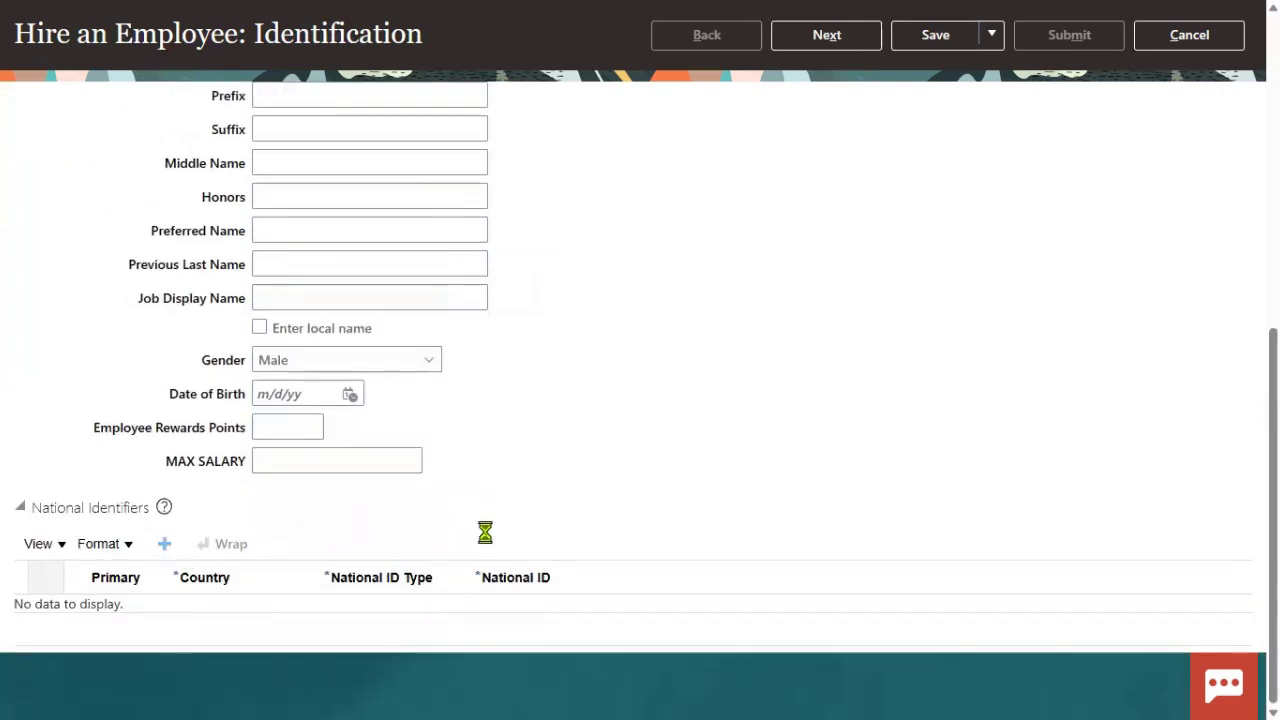
click(409, 616)
click(405, 555)
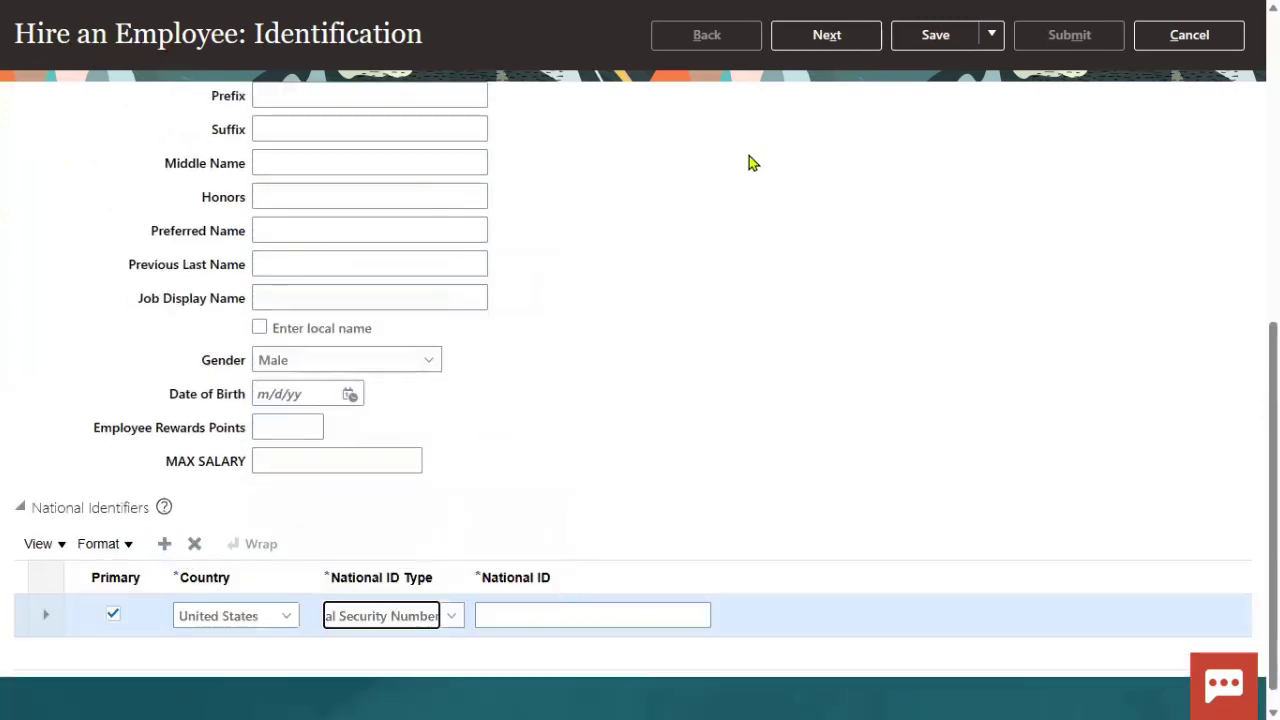
click(549, 613)
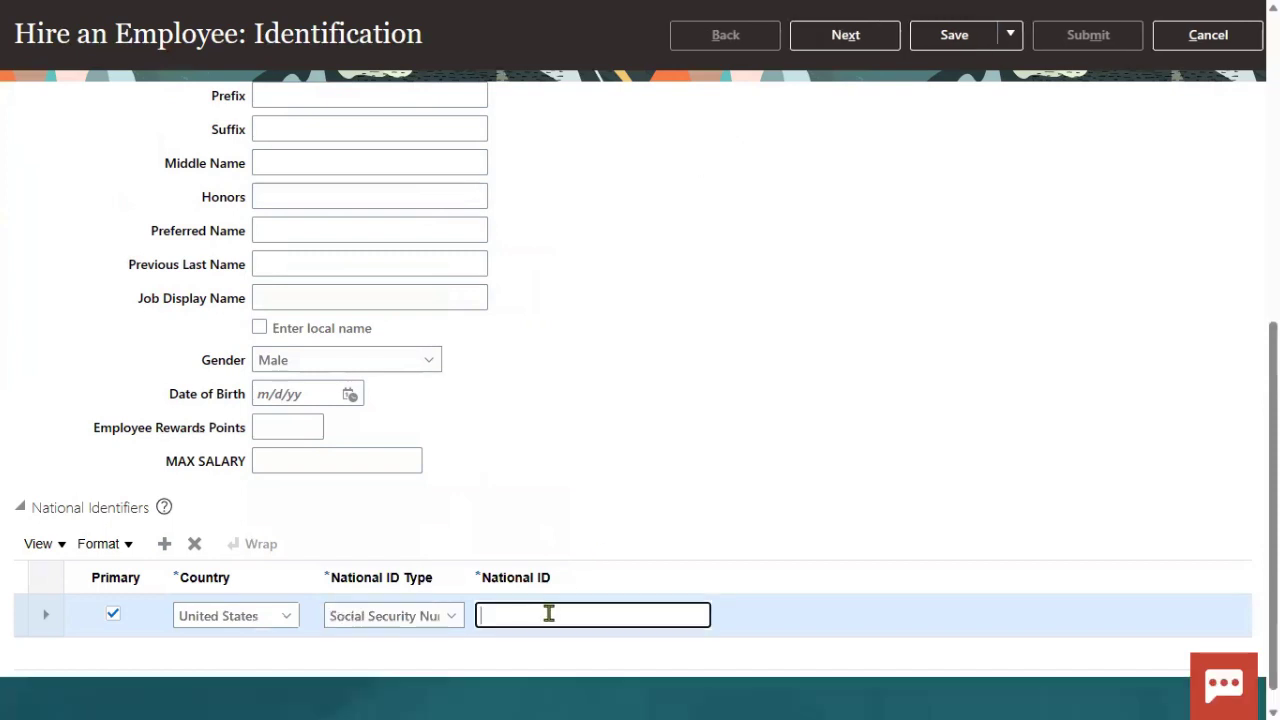
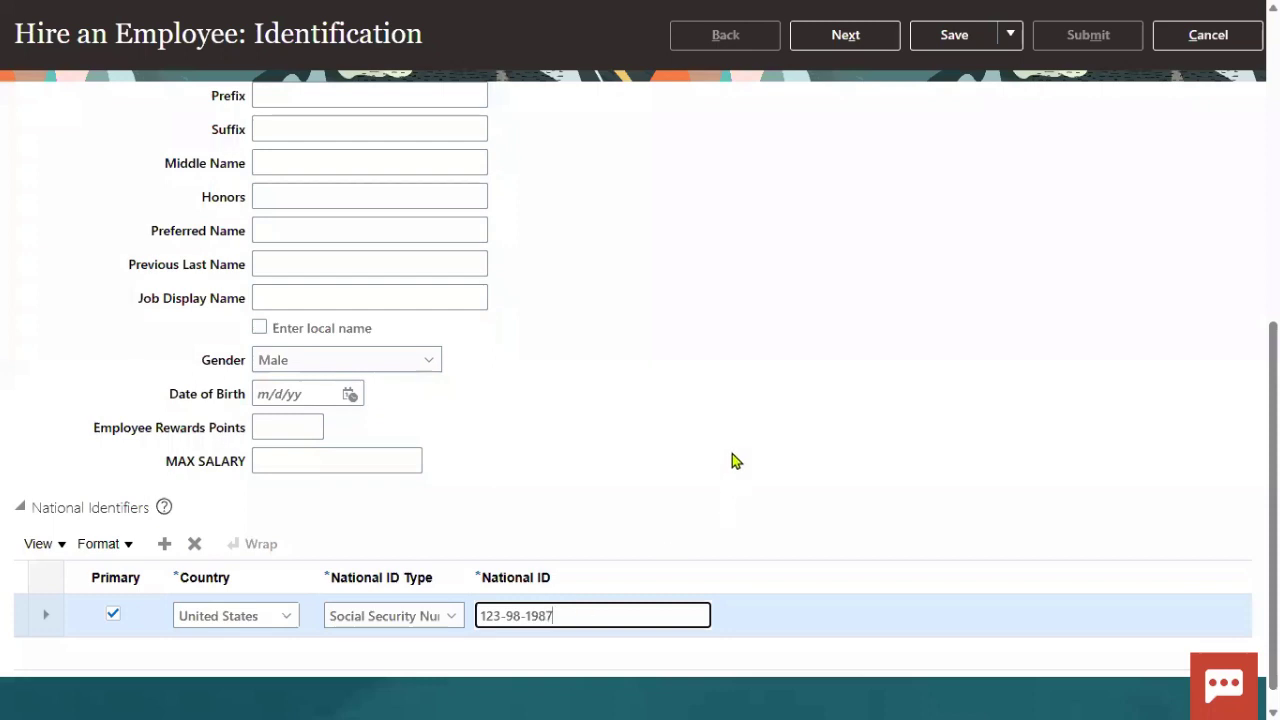
click(744, 368)
click(872, 45)
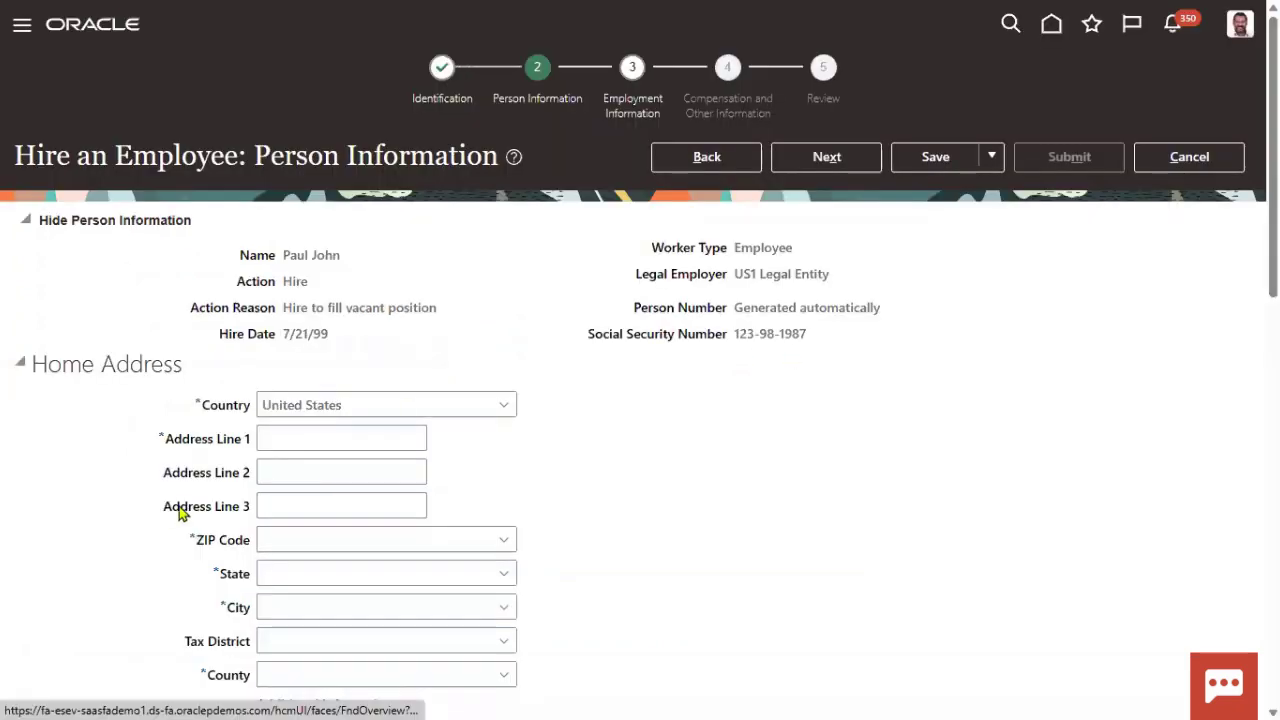
- Fill Address Line 1 from saved data and ZIP 12200 (Albany, NY), then go to Employment Information
click(320, 447)
click(323, 494)
click(331, 541)
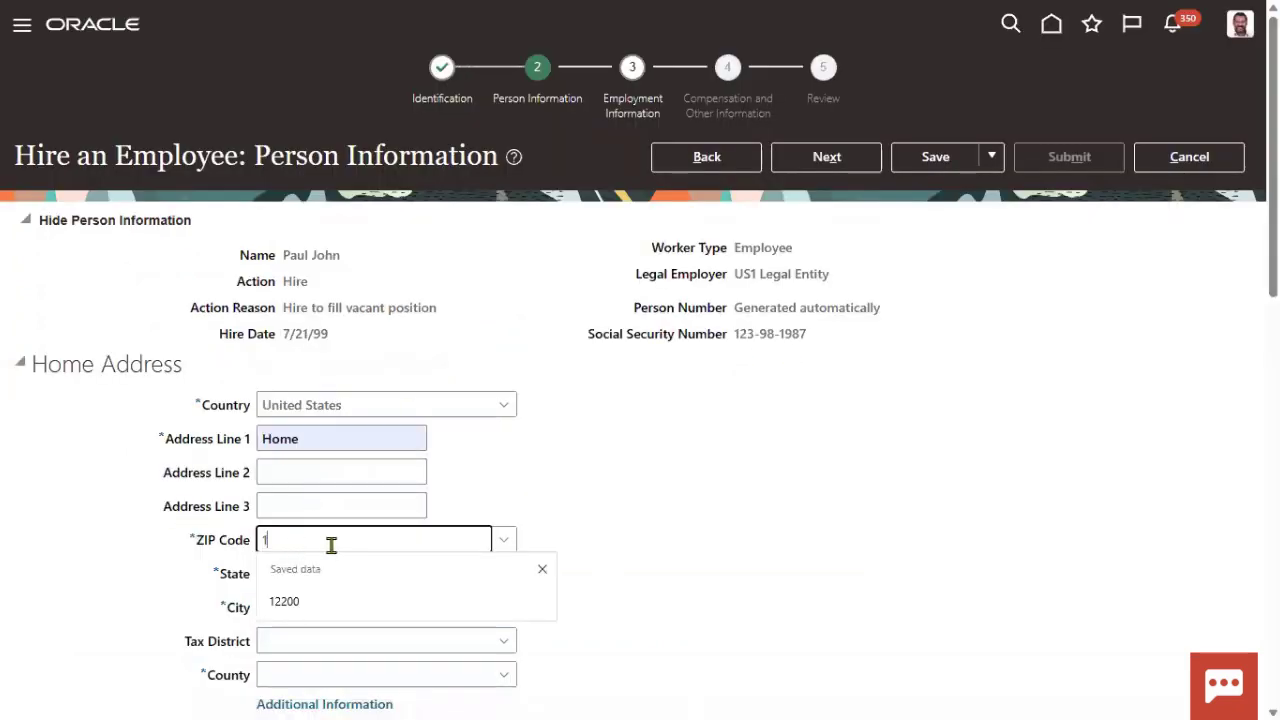
text(12200)
click(711, 391)
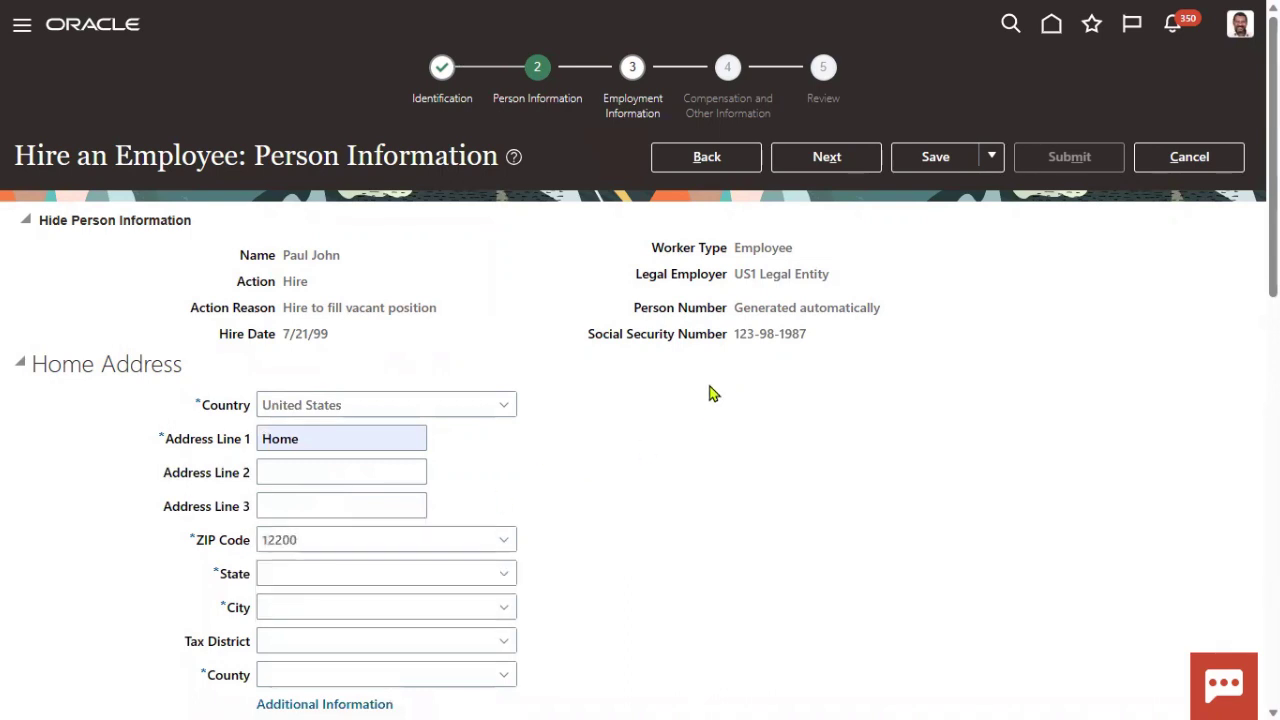
drag(641, 316, 880, 307)
click(823, 157)
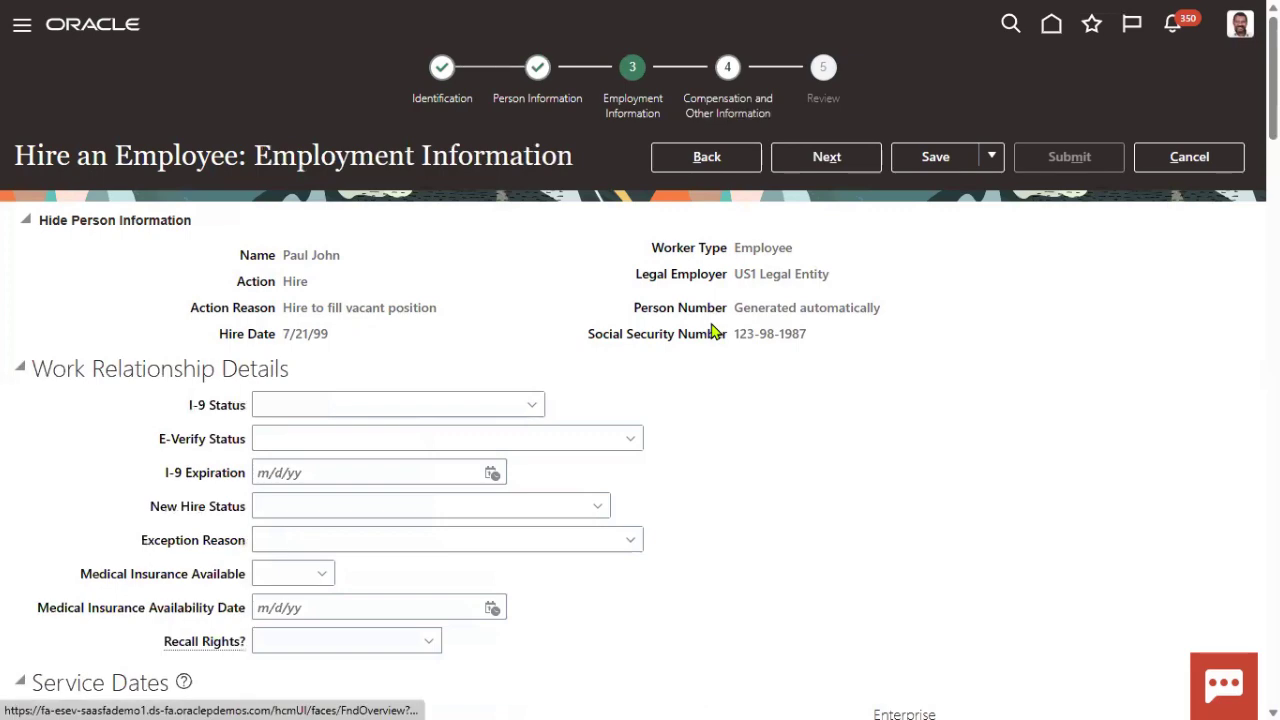
- Assign business unit US1 Business Unit and job Human Resources Administrator
scroll(624, 473, down, 5)
click(386, 297)
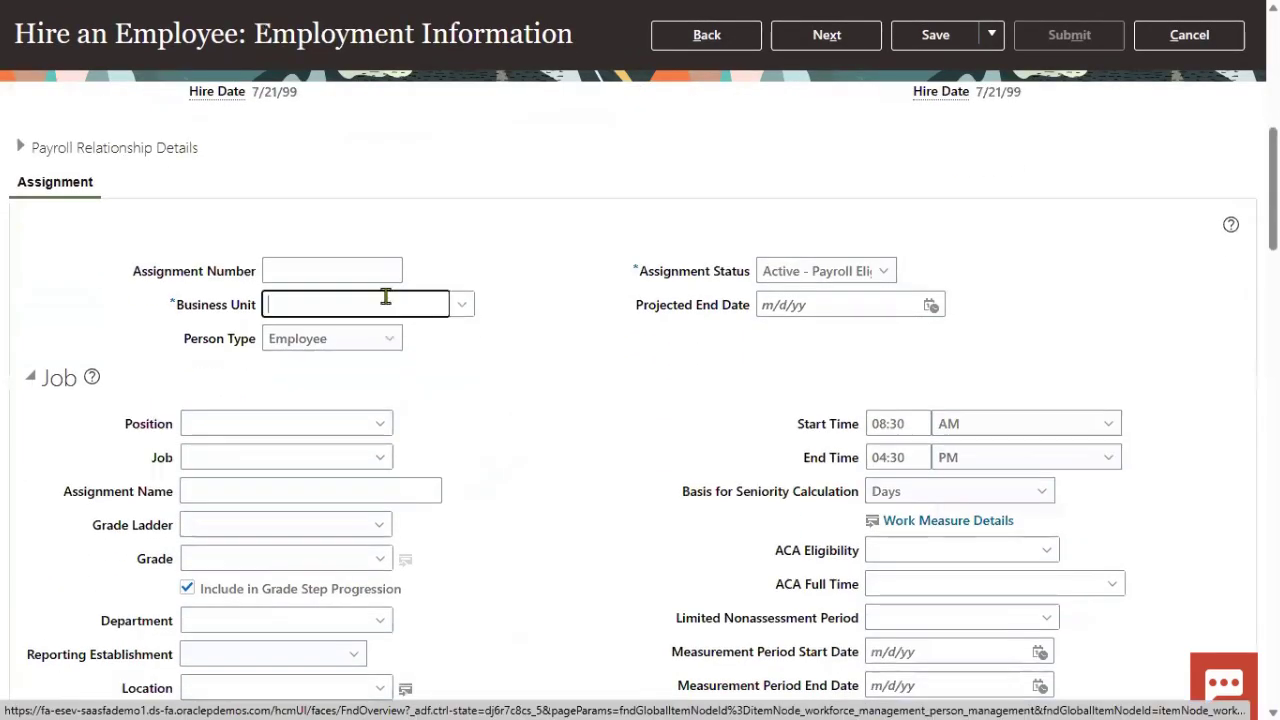
text(us1)
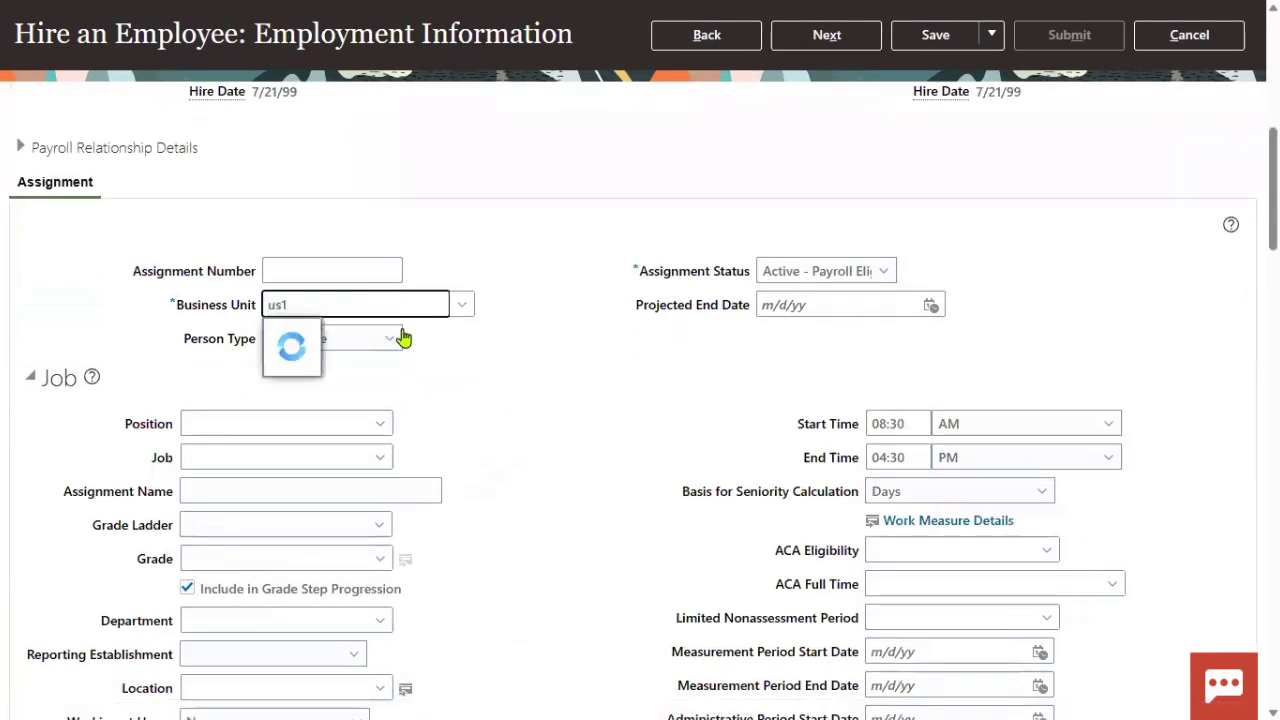
click(330, 335)
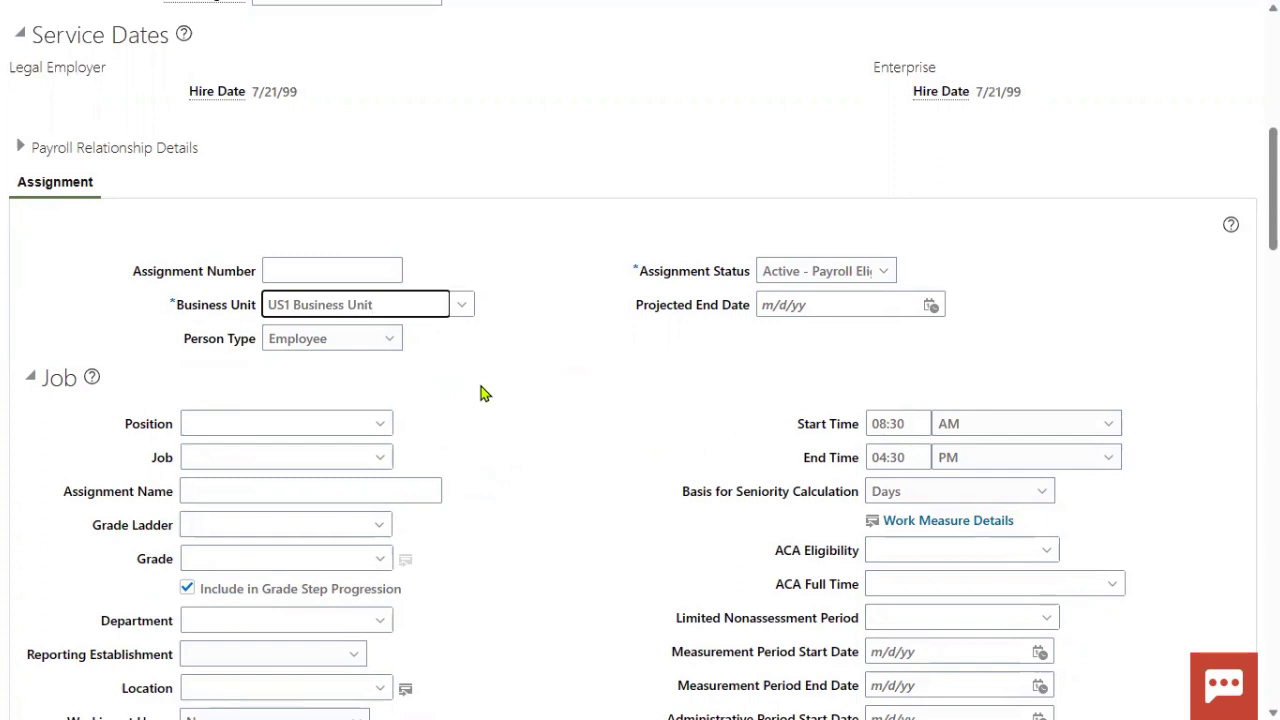
click(309, 458)
text(hUMAN)
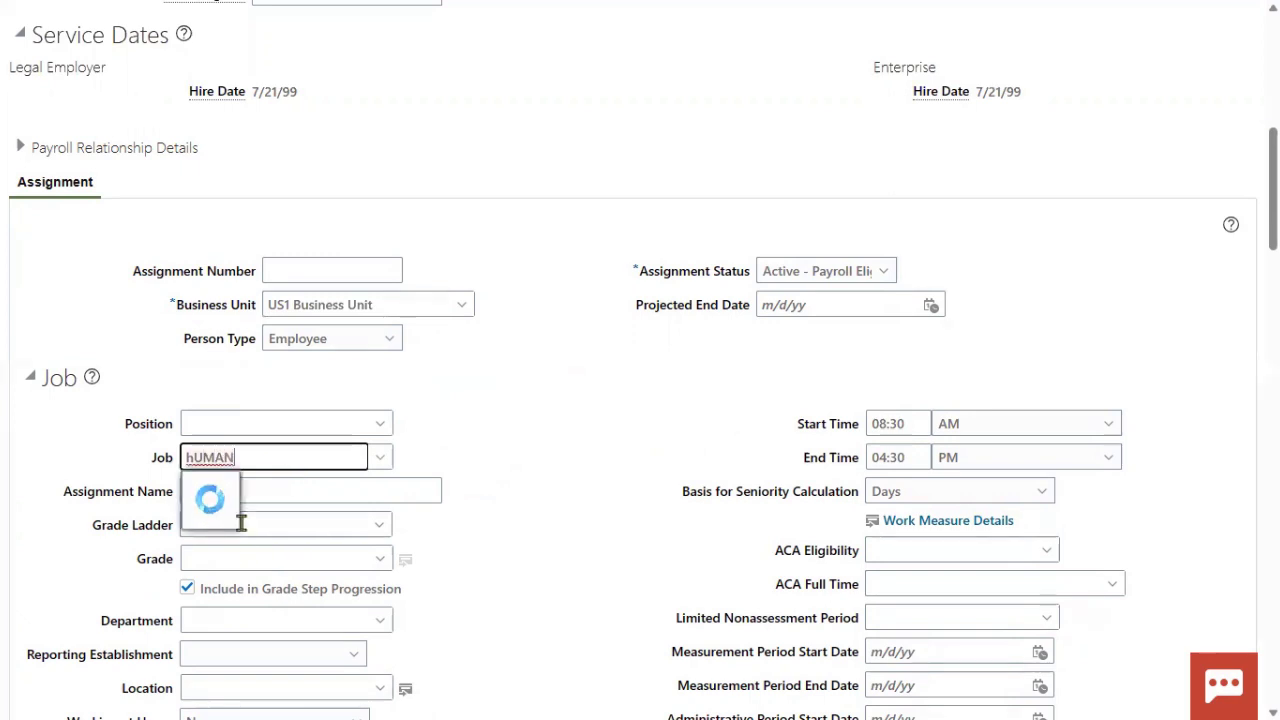
click(366, 491)
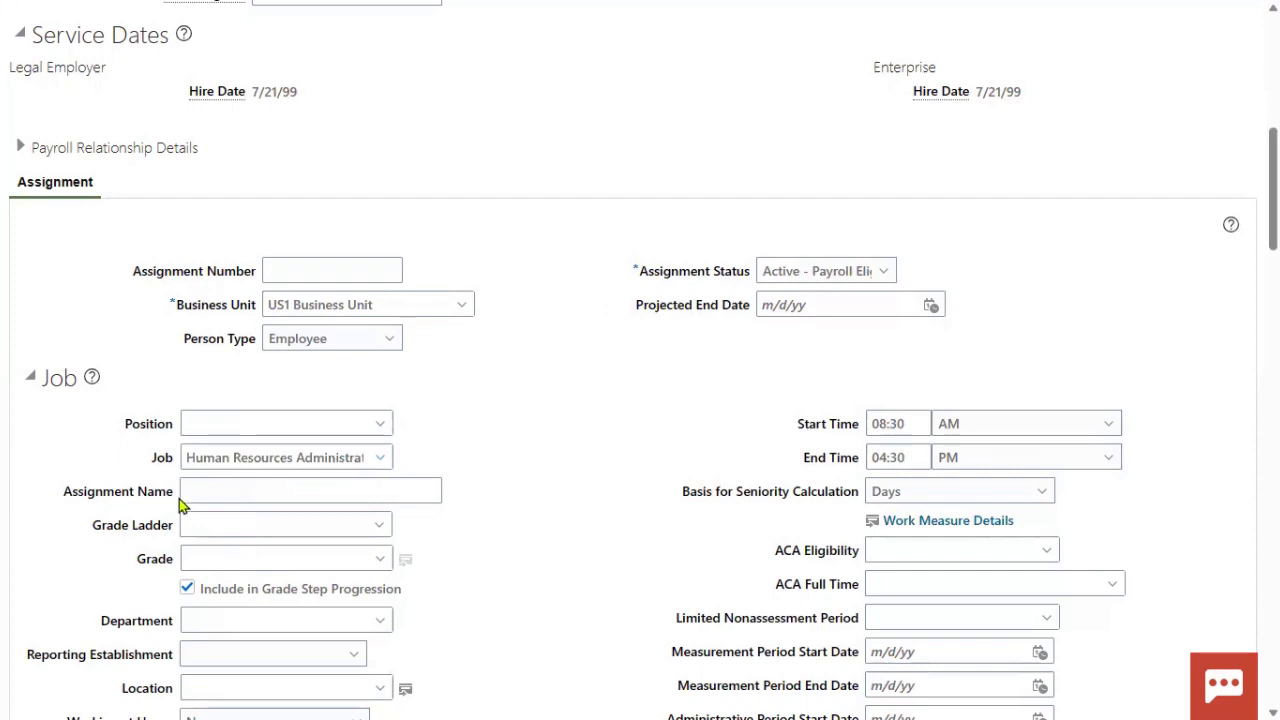
- Set the work location to Redwood City and move on to compensation
scroll(447, 489, down, 1)
scroll(447, 489, down, 4)
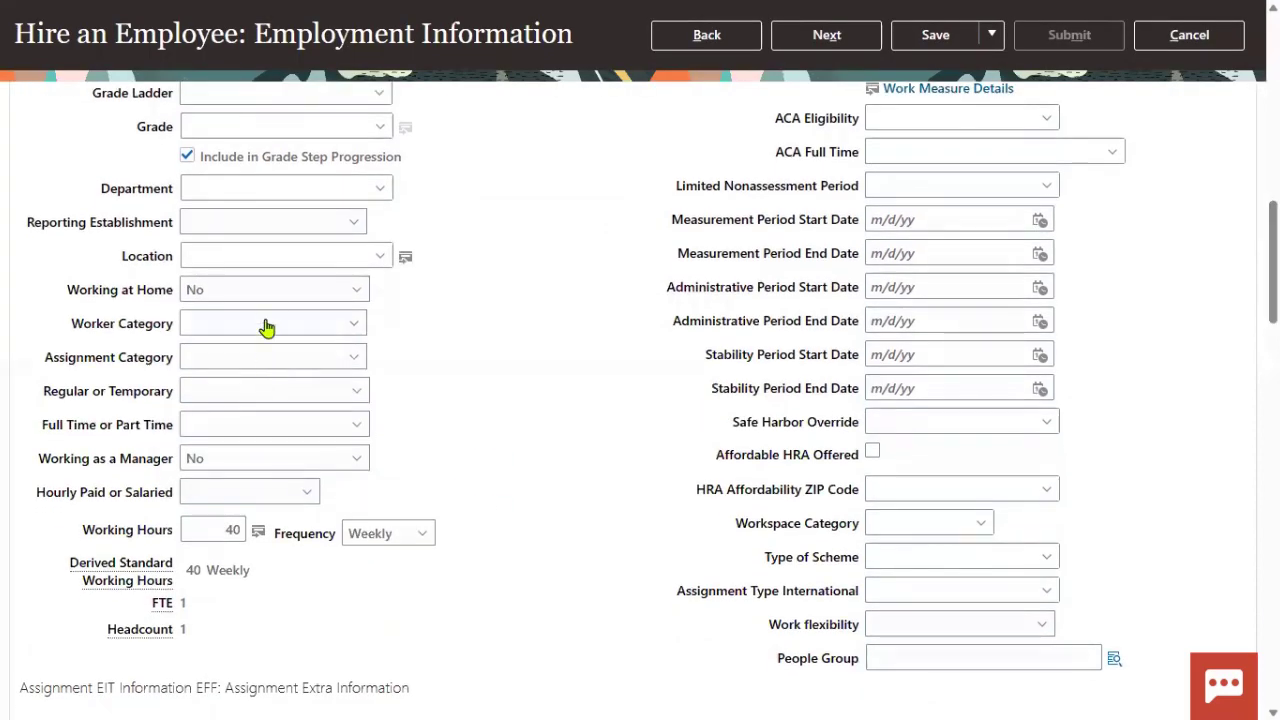
click(256, 258)
text(Red)
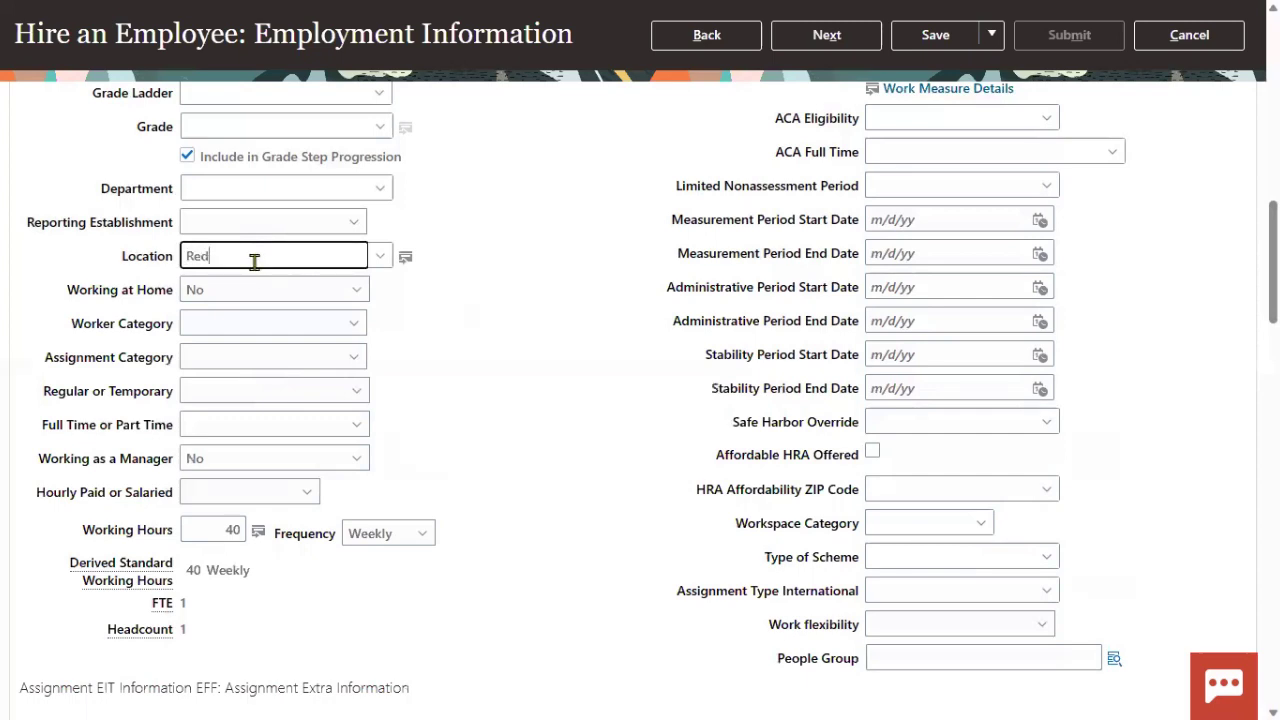
click(268, 296)
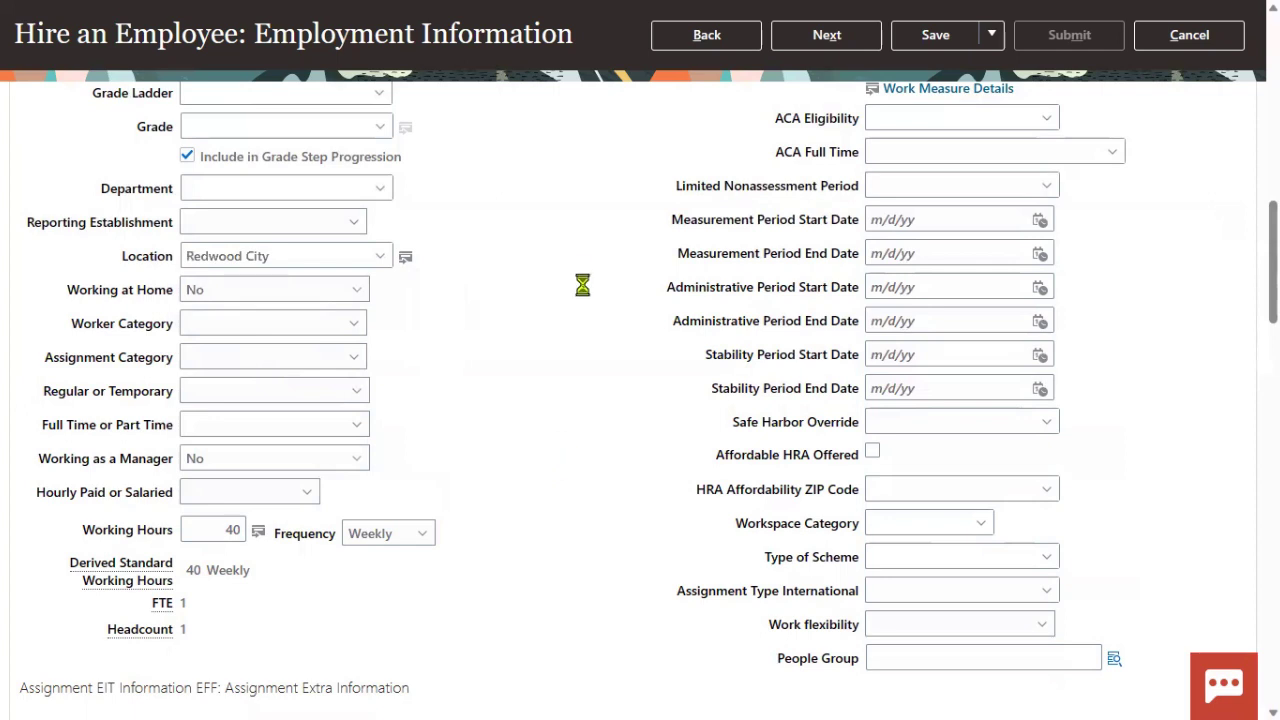
click(858, 44)
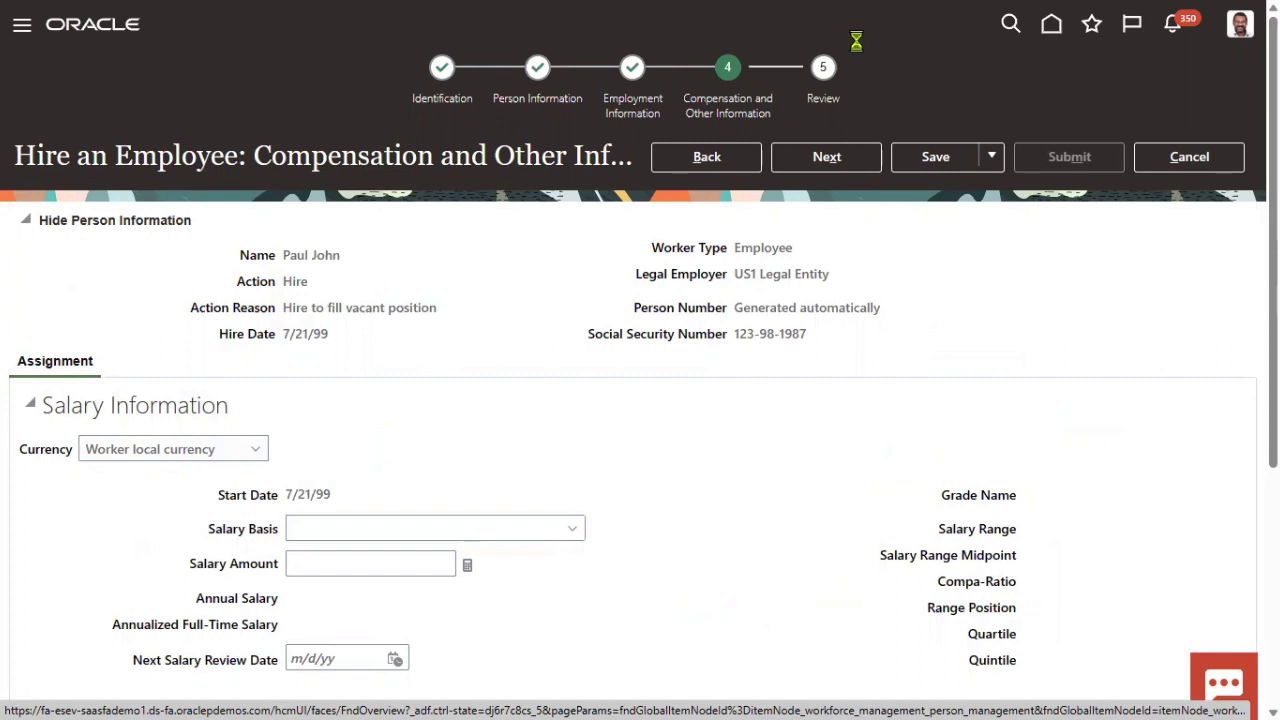
- Skip Compensation and Other Information to reach the Review step and submit the hire
click(857, 157)
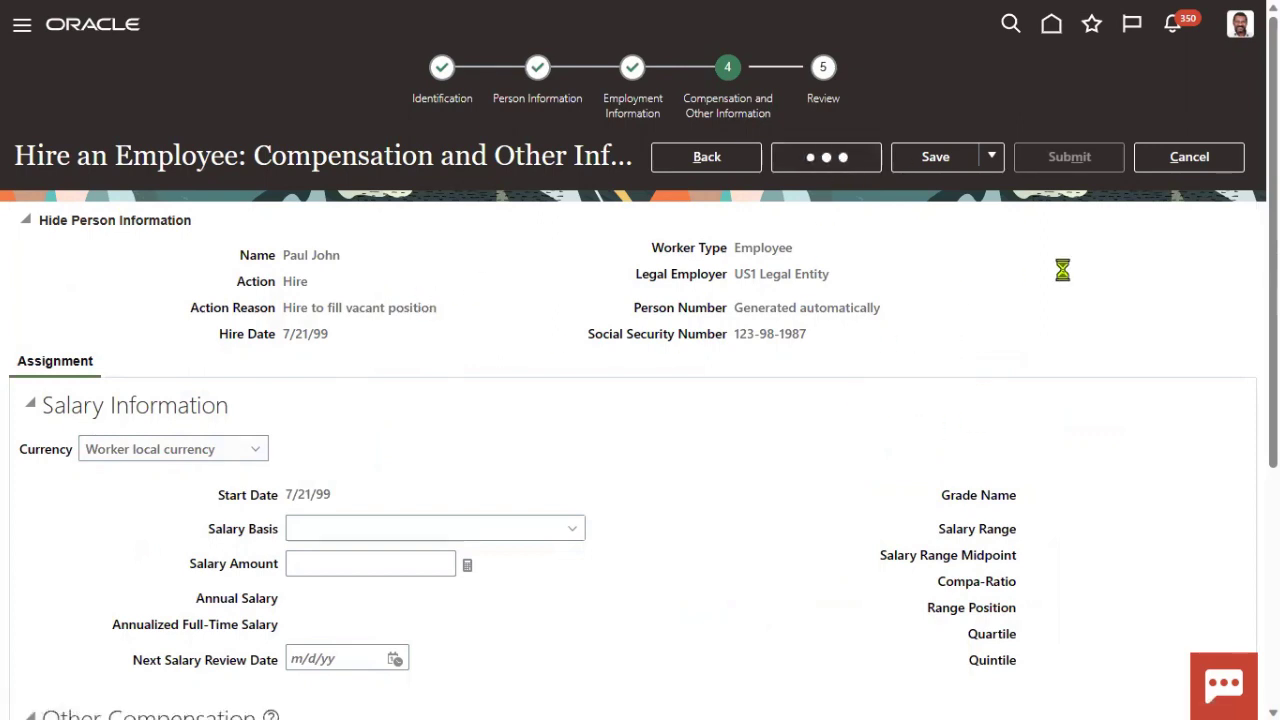
drag(288, 255, 334, 255)
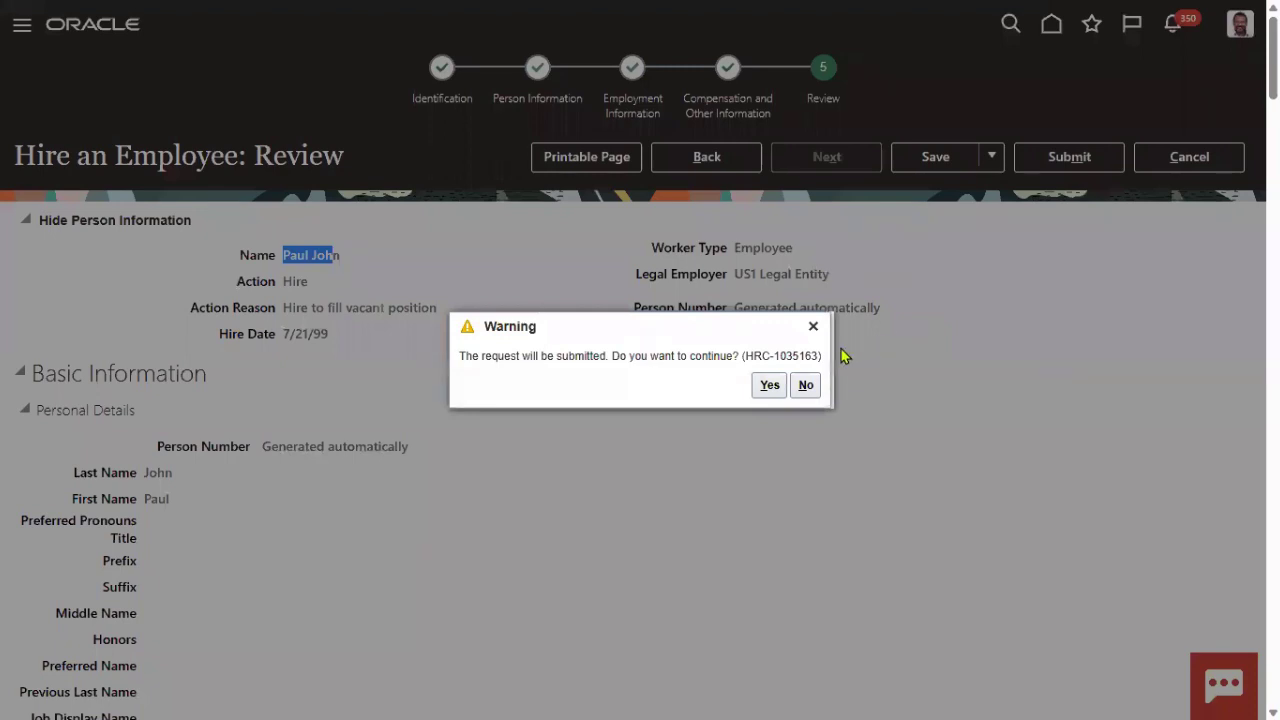
- Confirm the submission warning and acknowledge the confirmation showing person number 7088
click(767, 386)
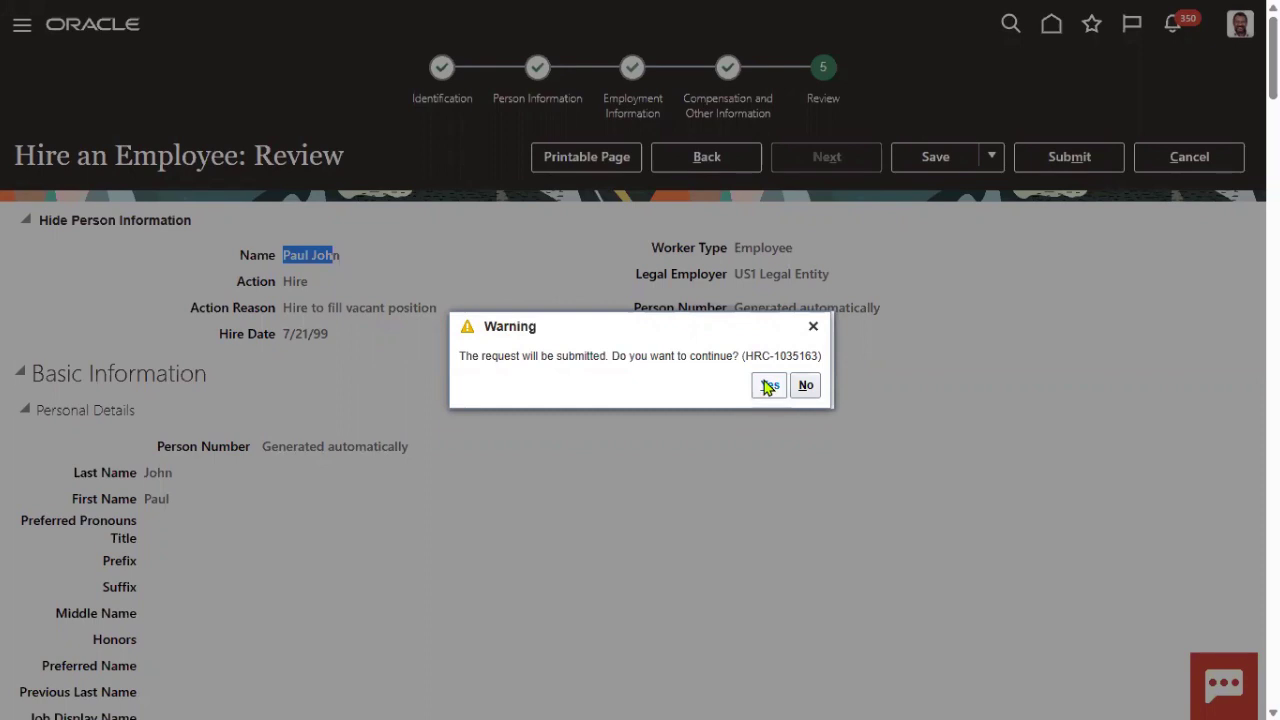
click(768, 386)
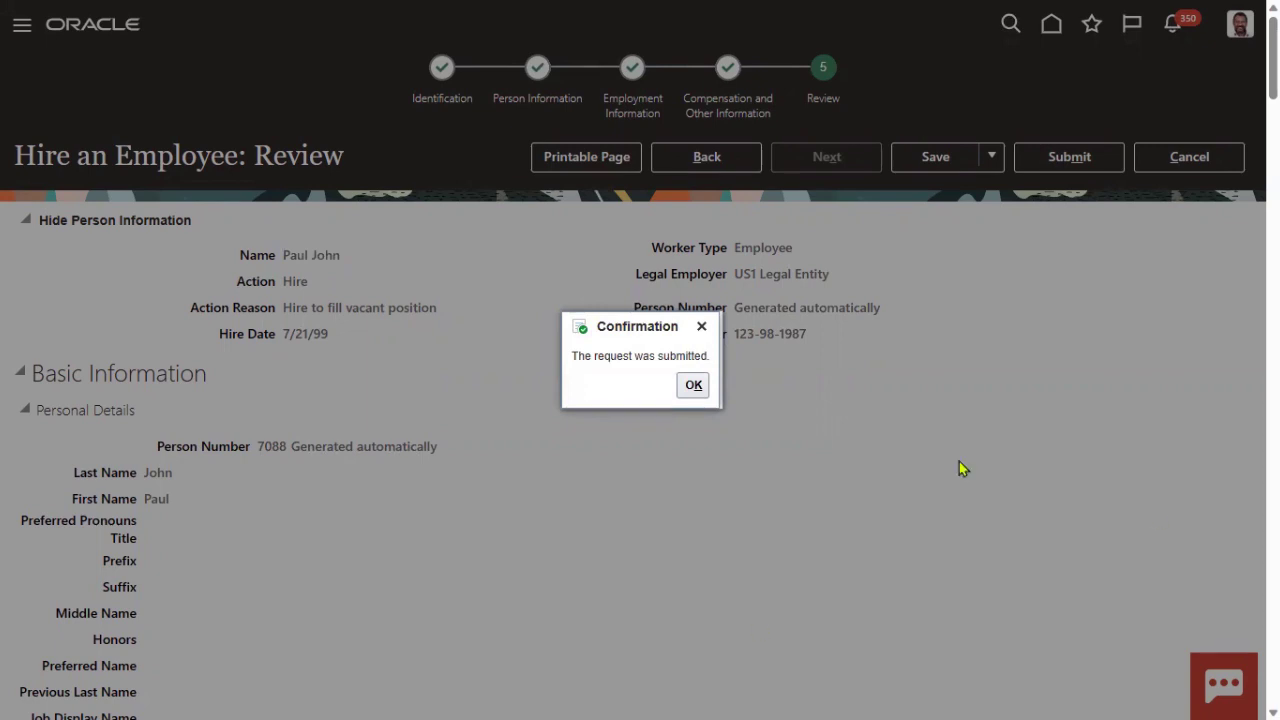
click(692, 385)
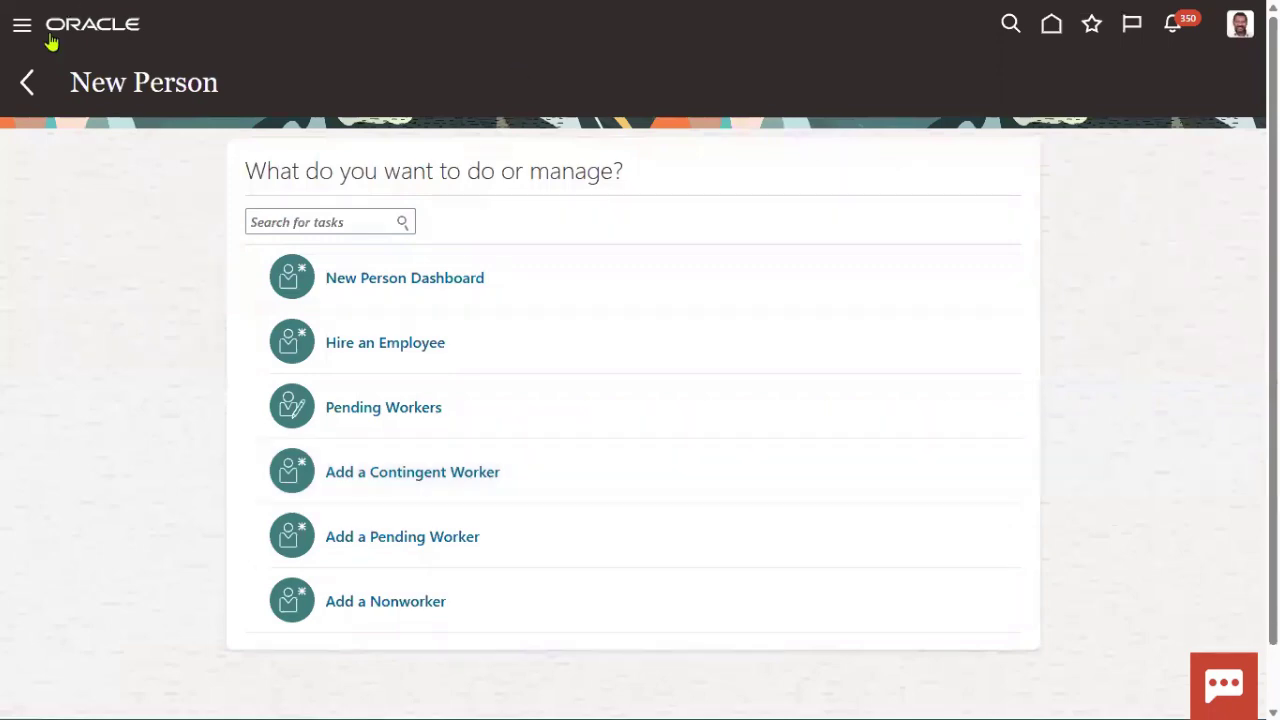
- Go to My Client Groups > Person Management from the Navigator
click(22, 26)
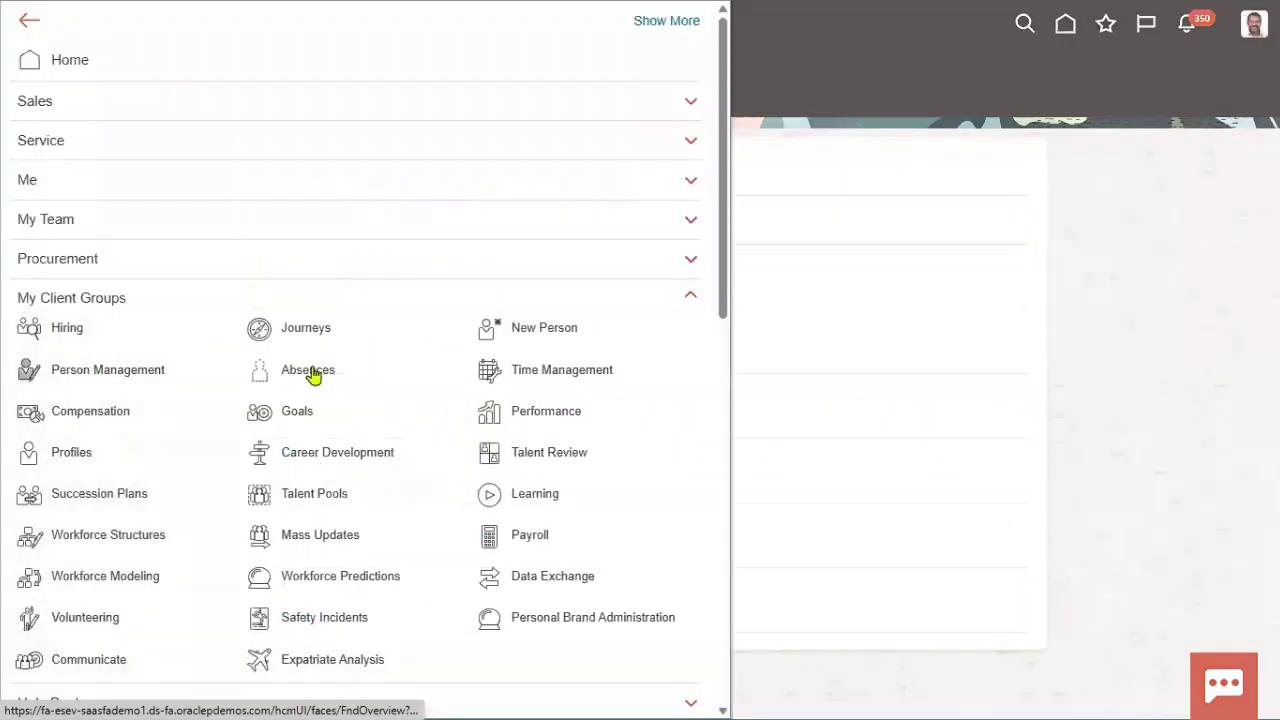
click(308, 369)
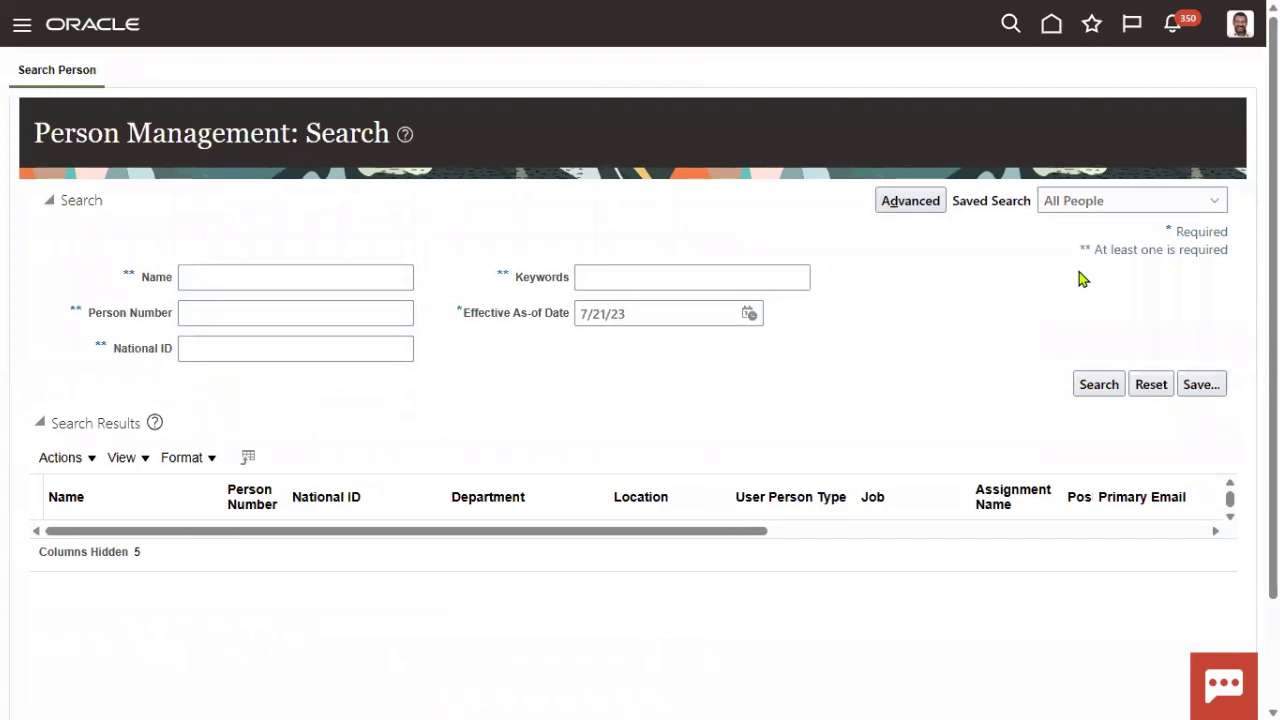
click(303, 280)
text(Paul Joh)
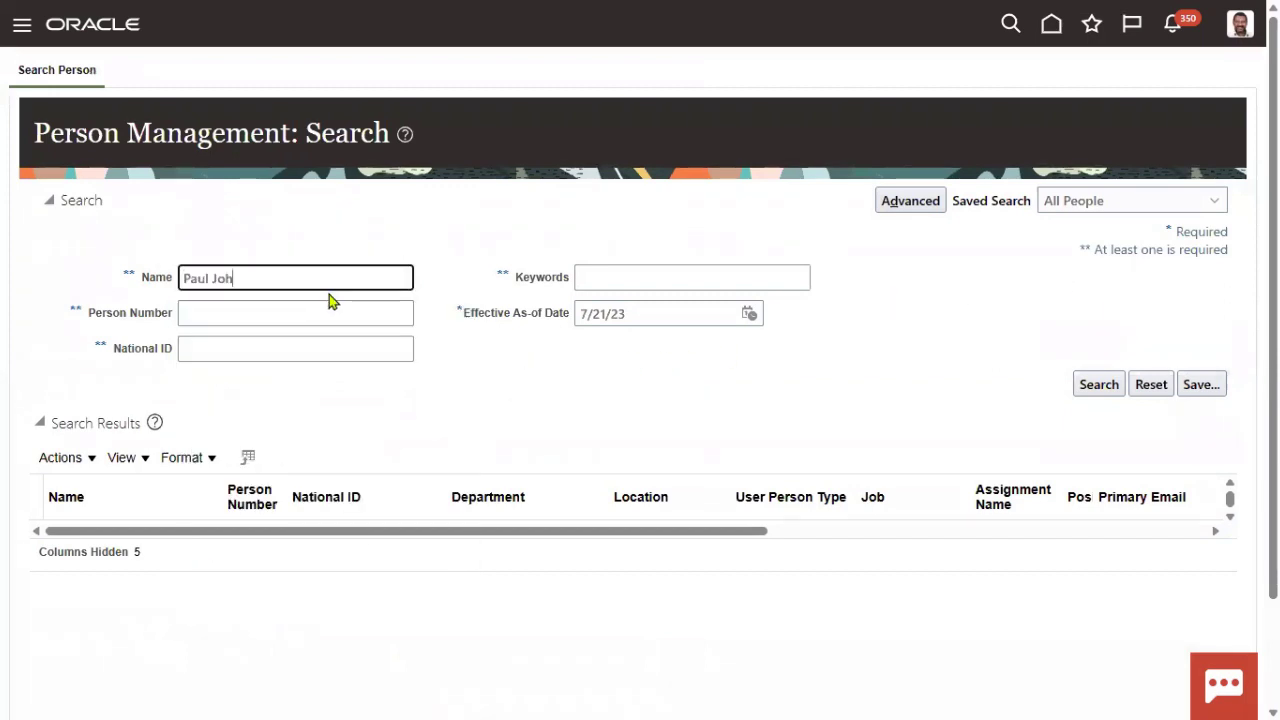
click(1097, 386)
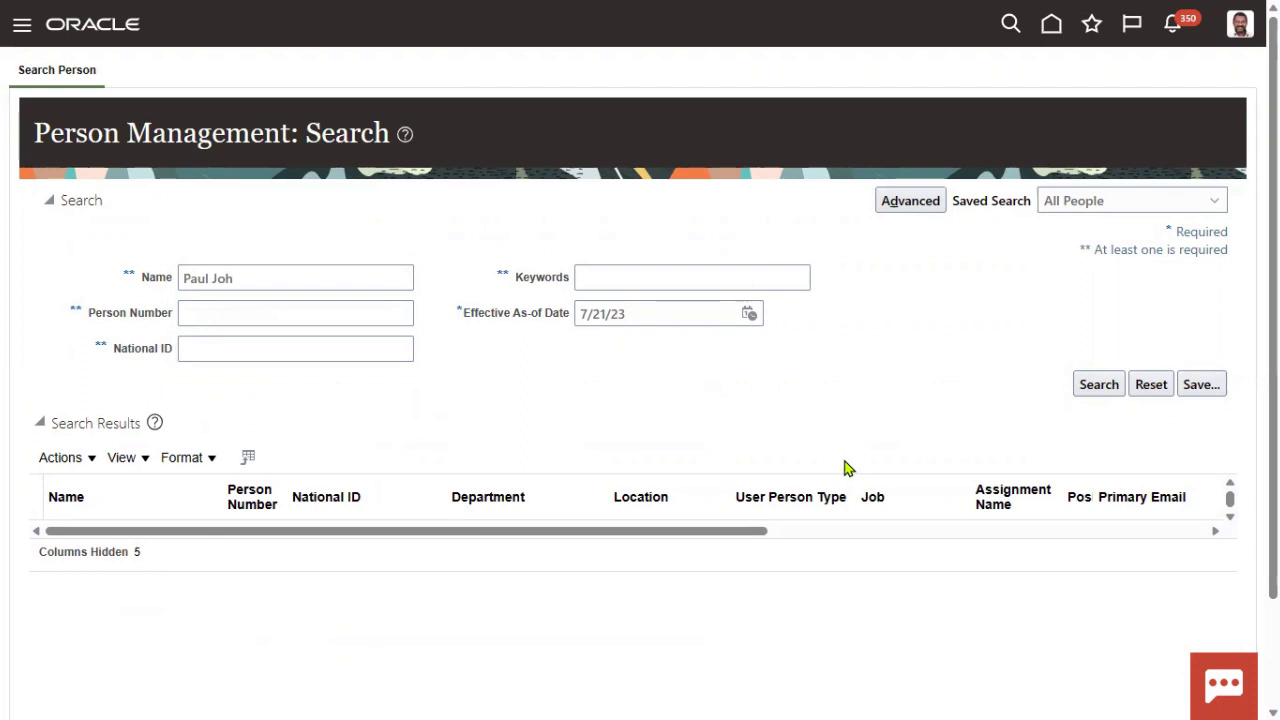
click(309, 283)
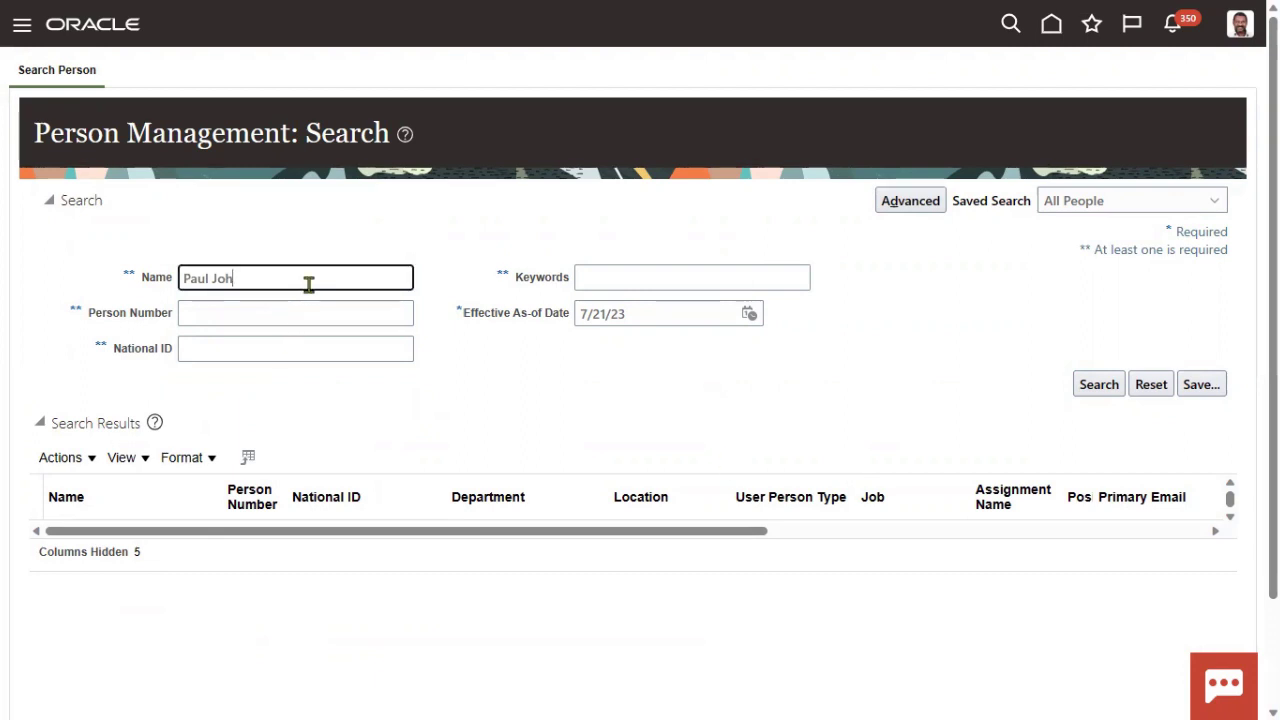
key(BackSpace)
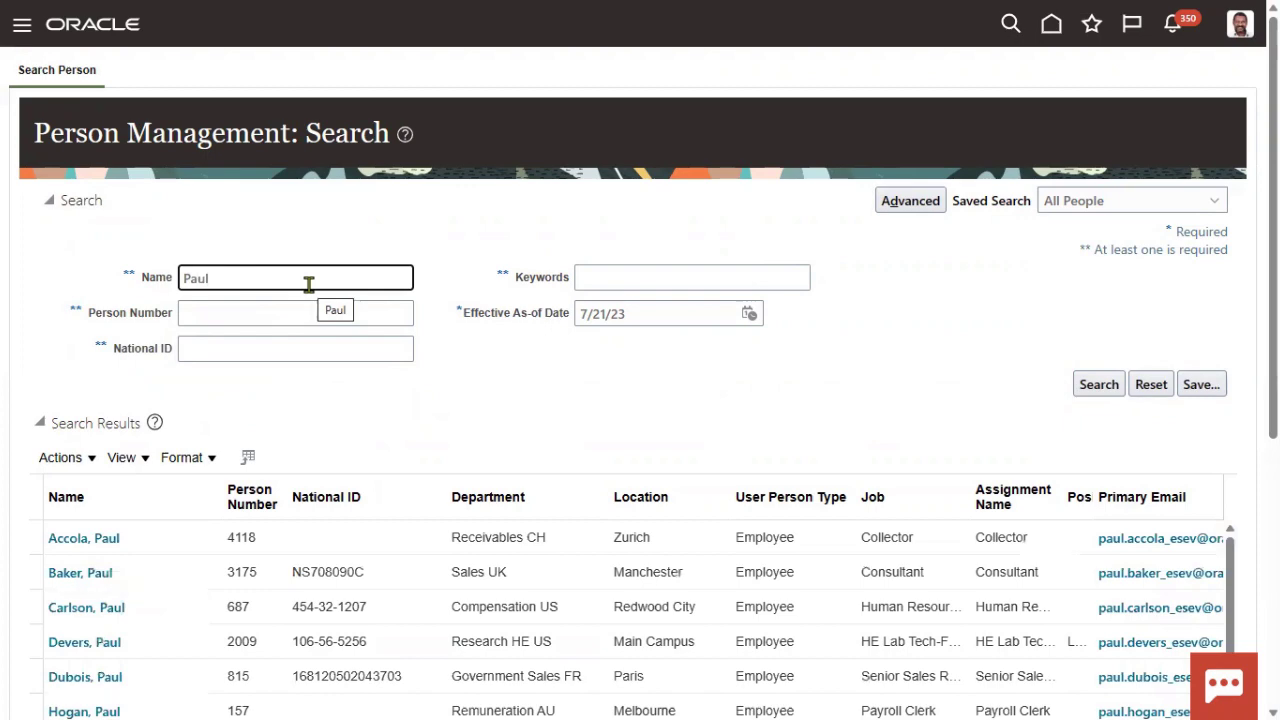
scroll(340, 590, down, 3)
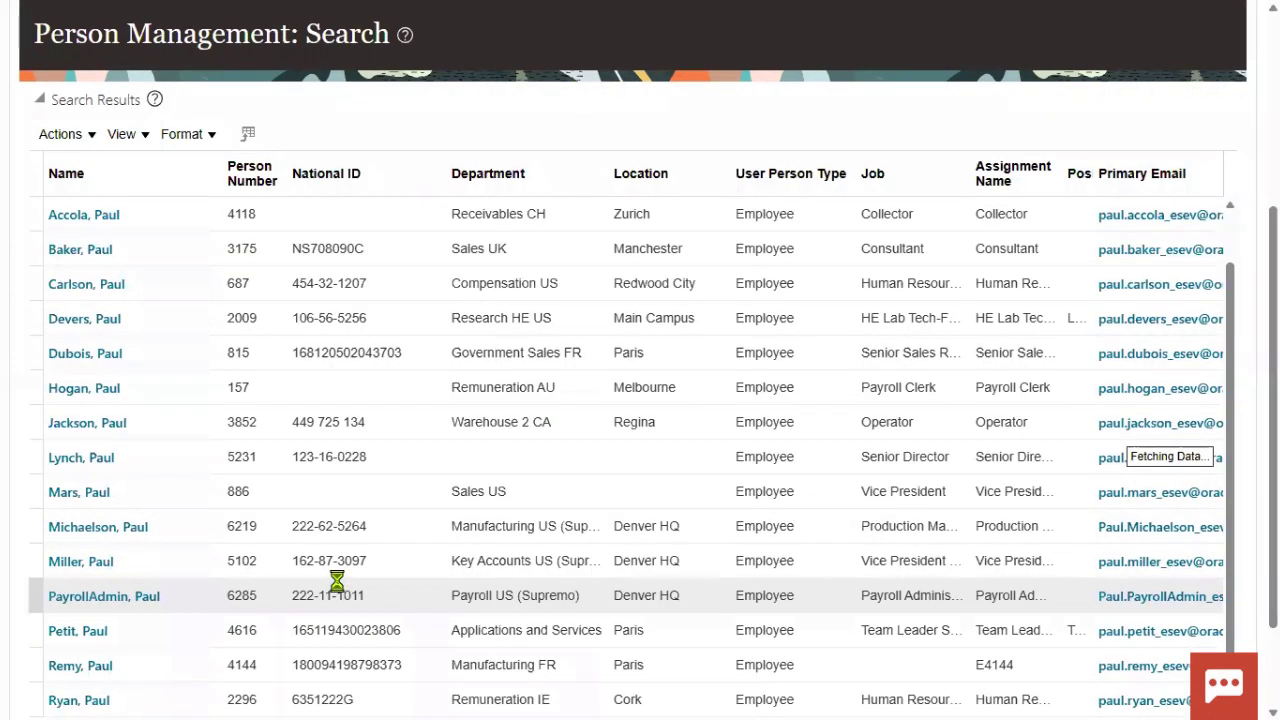
scroll(300, 590, down, 1)
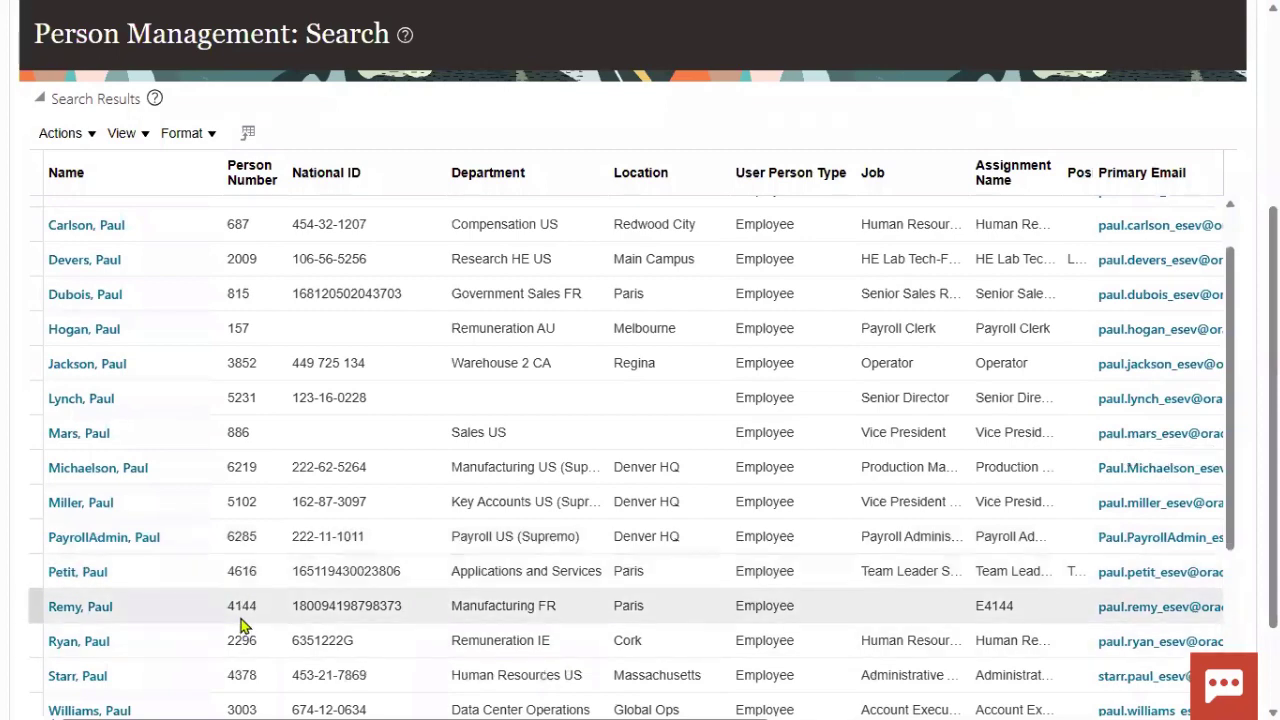
scroll(240, 625, down, 3)
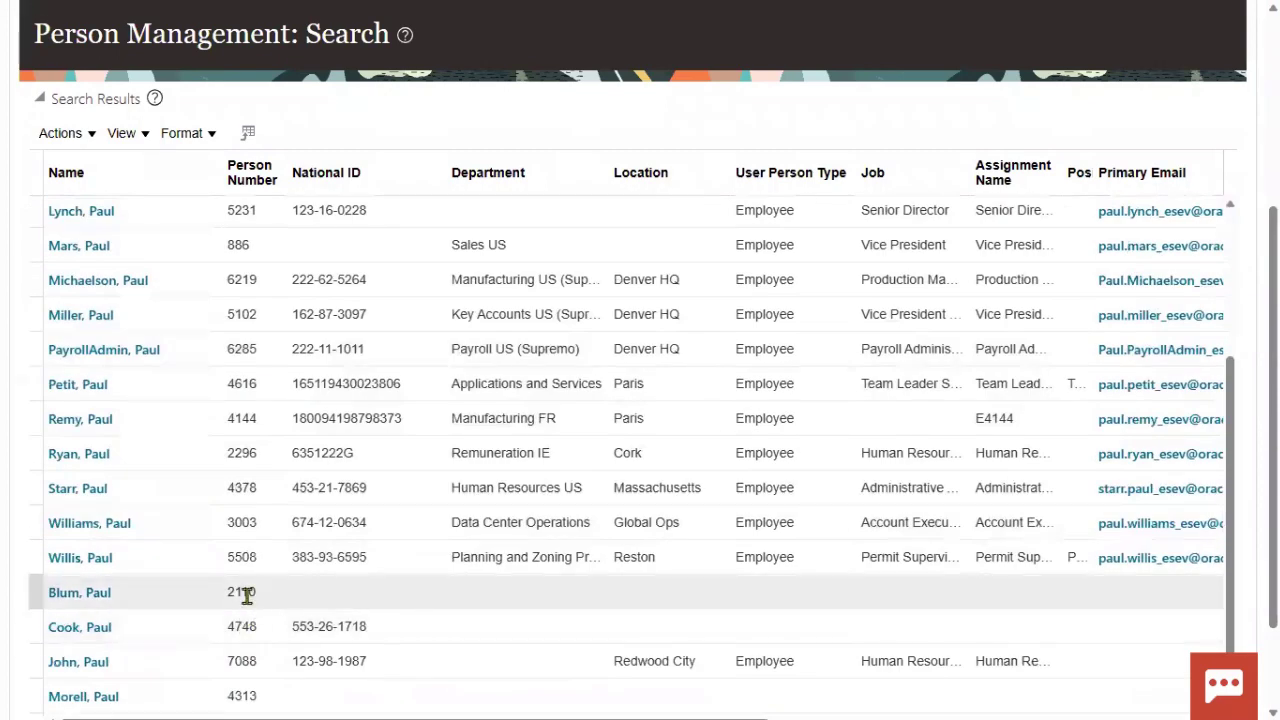
click(207, 665)
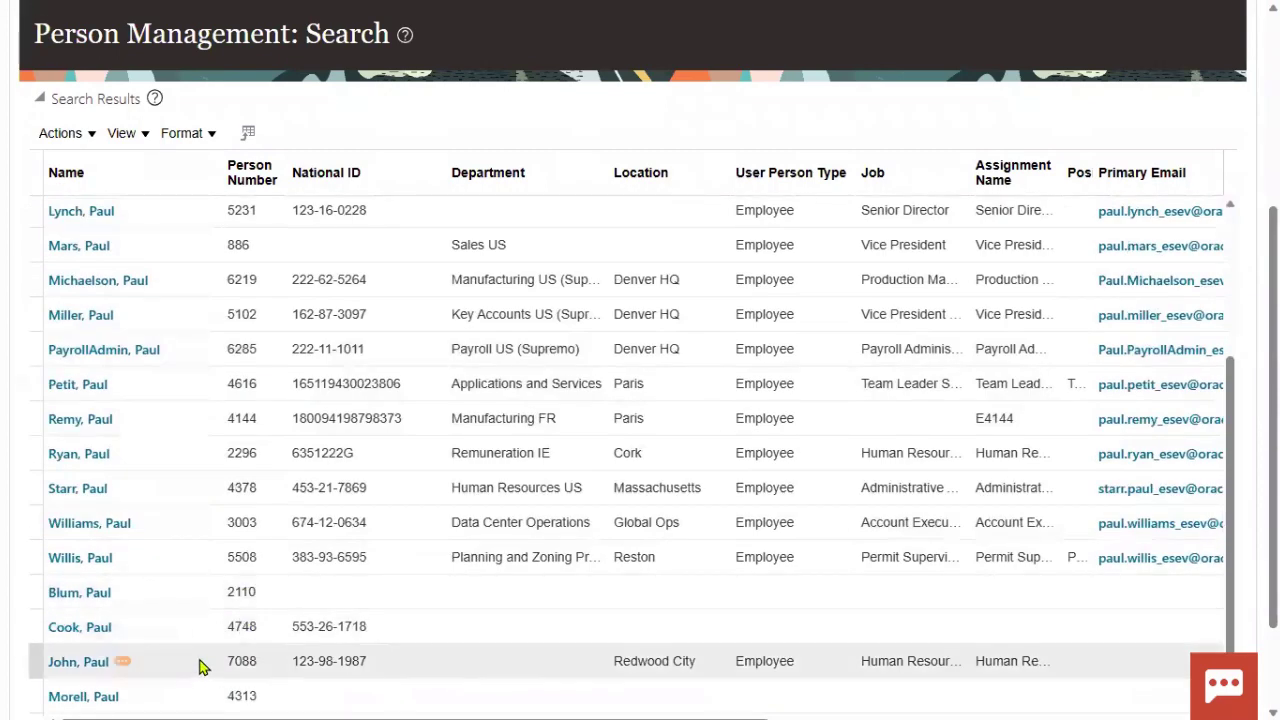
click(77, 665)
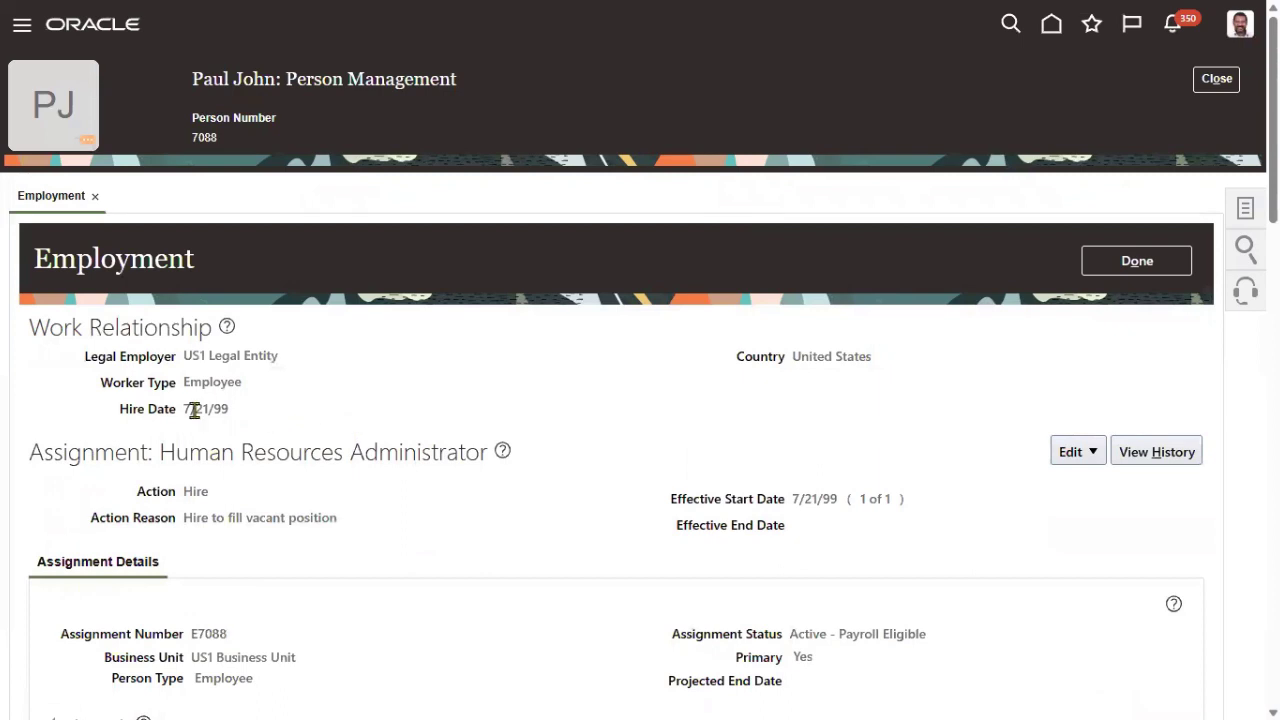
drag(183, 409, 260, 412)
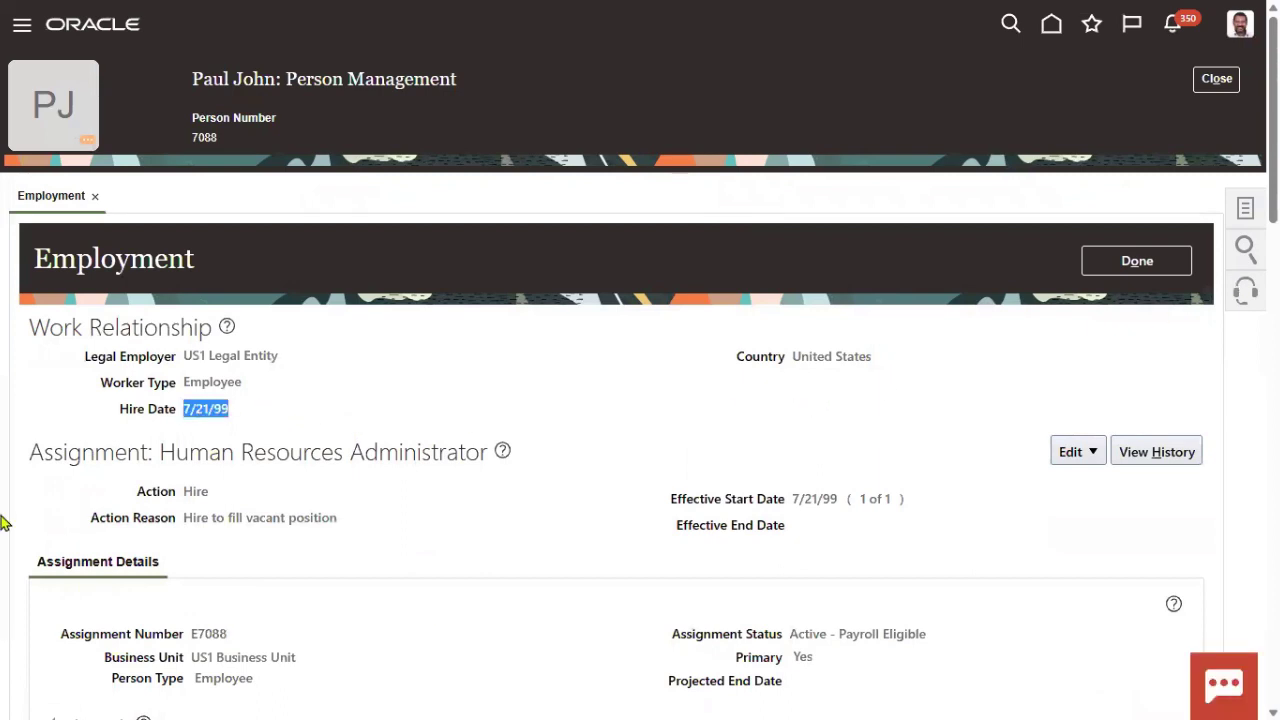
click(1246, 222)
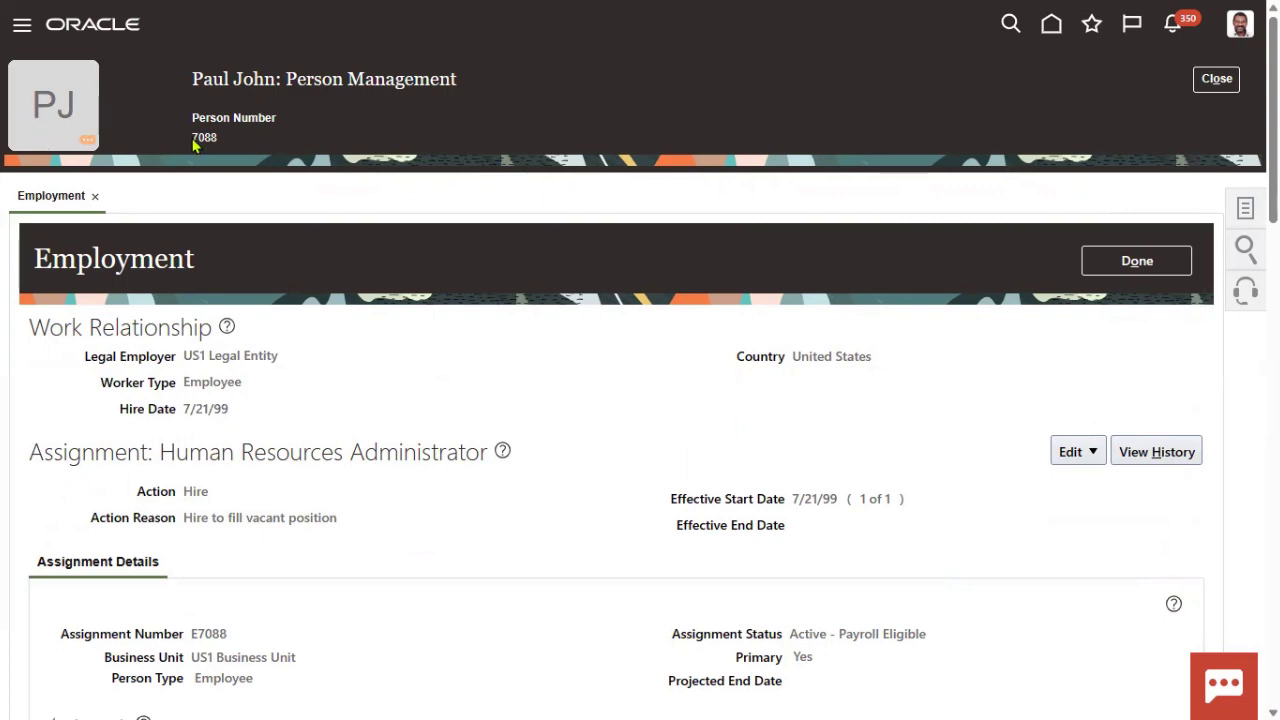
drag(189, 137, 220, 139)
scroll(235, 505, down, 5)
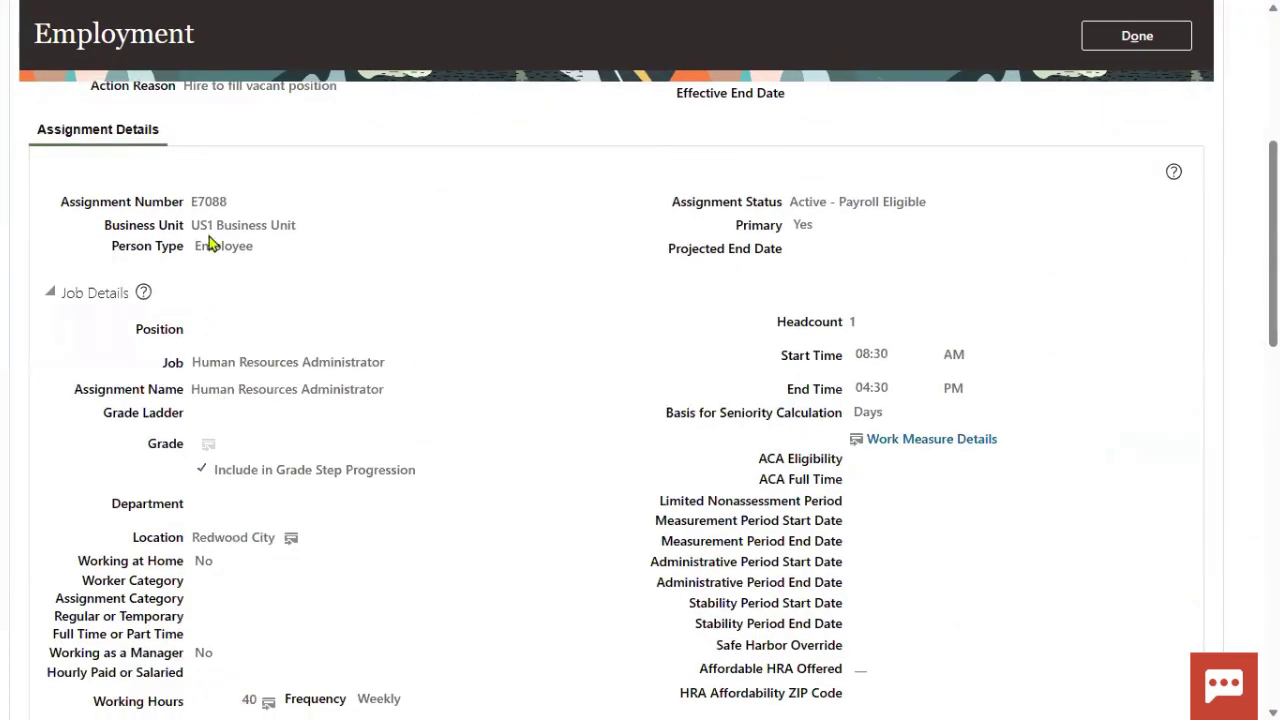
drag(190, 203, 203, 205)
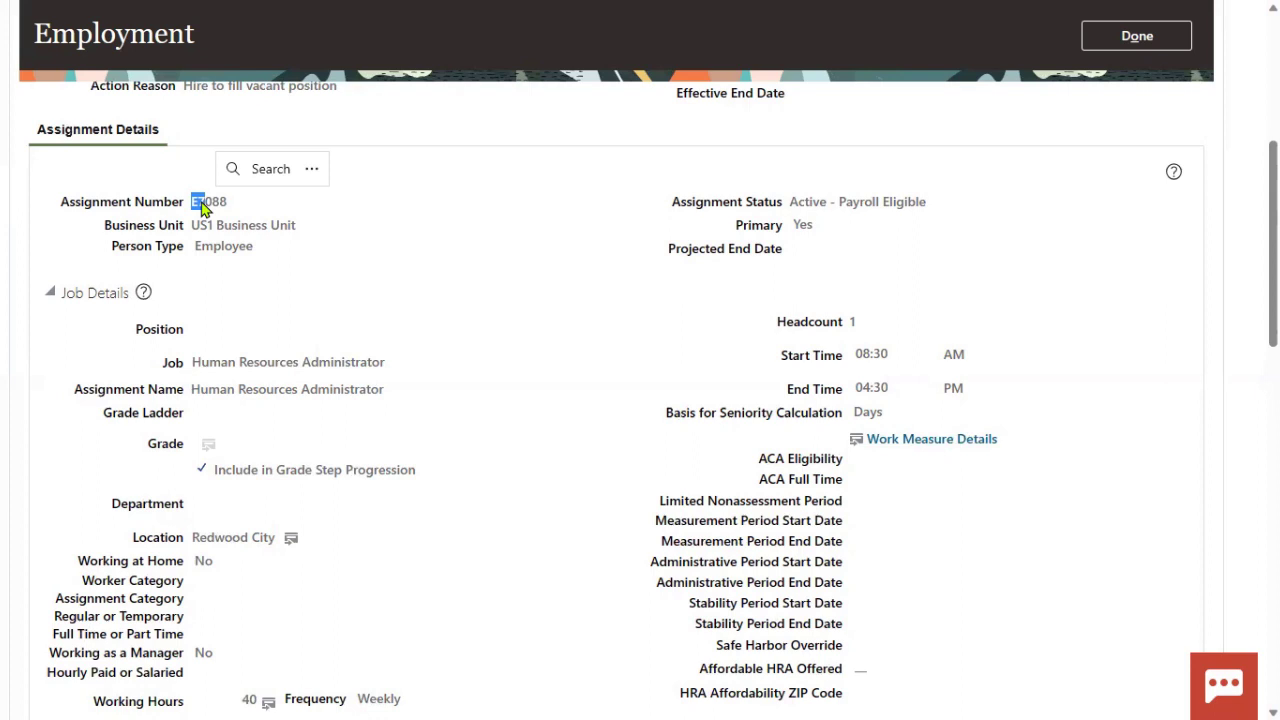
click(317, 296)
scroll(140, 295, up, 3)
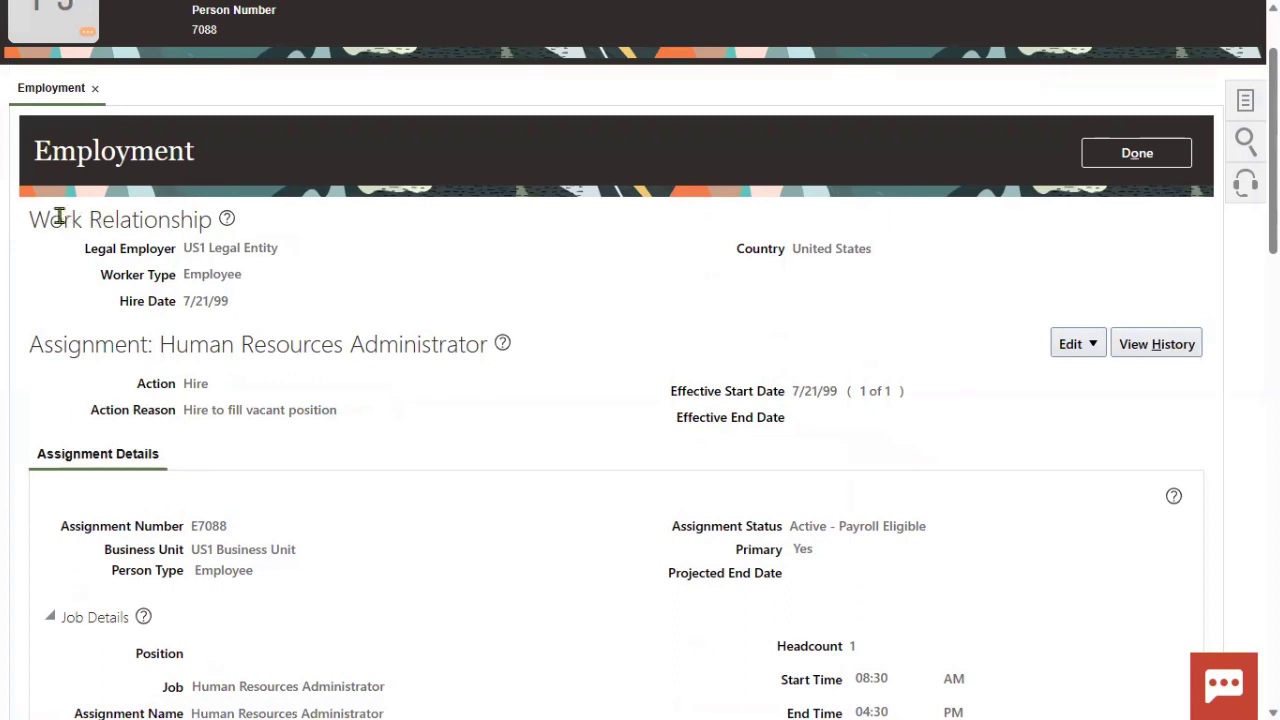
drag(33, 218, 188, 226)
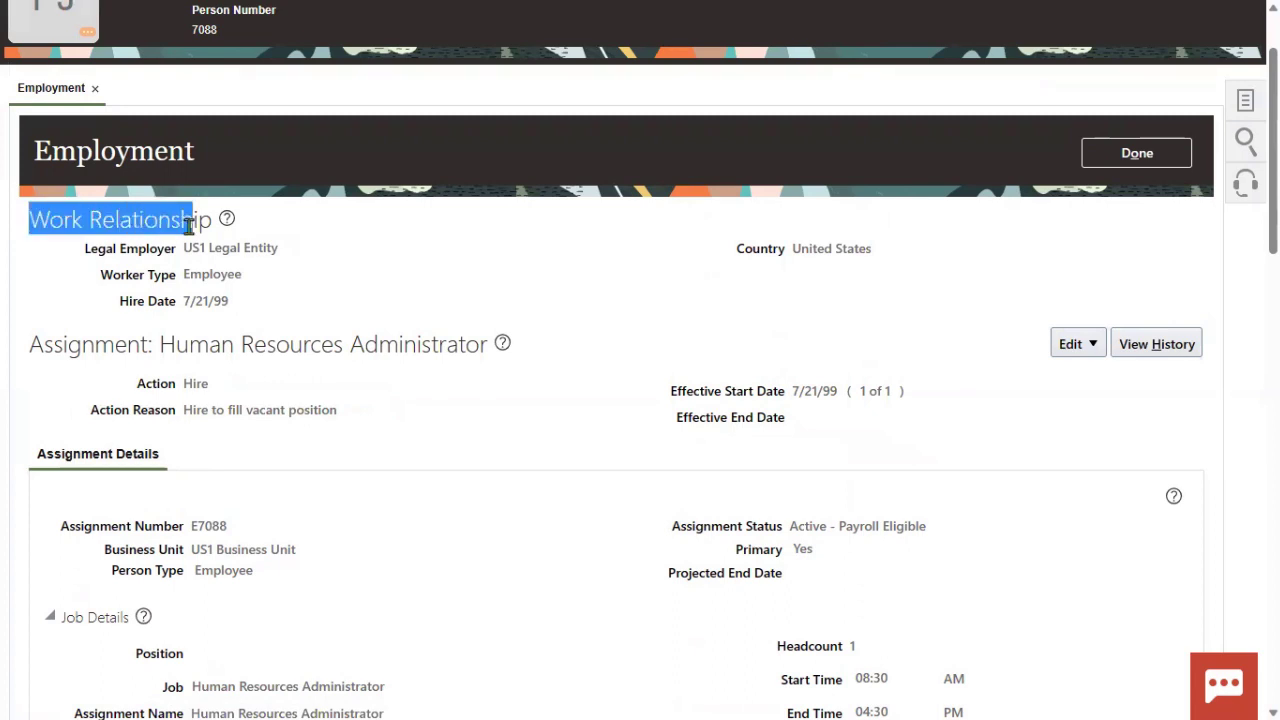
click(190, 459)
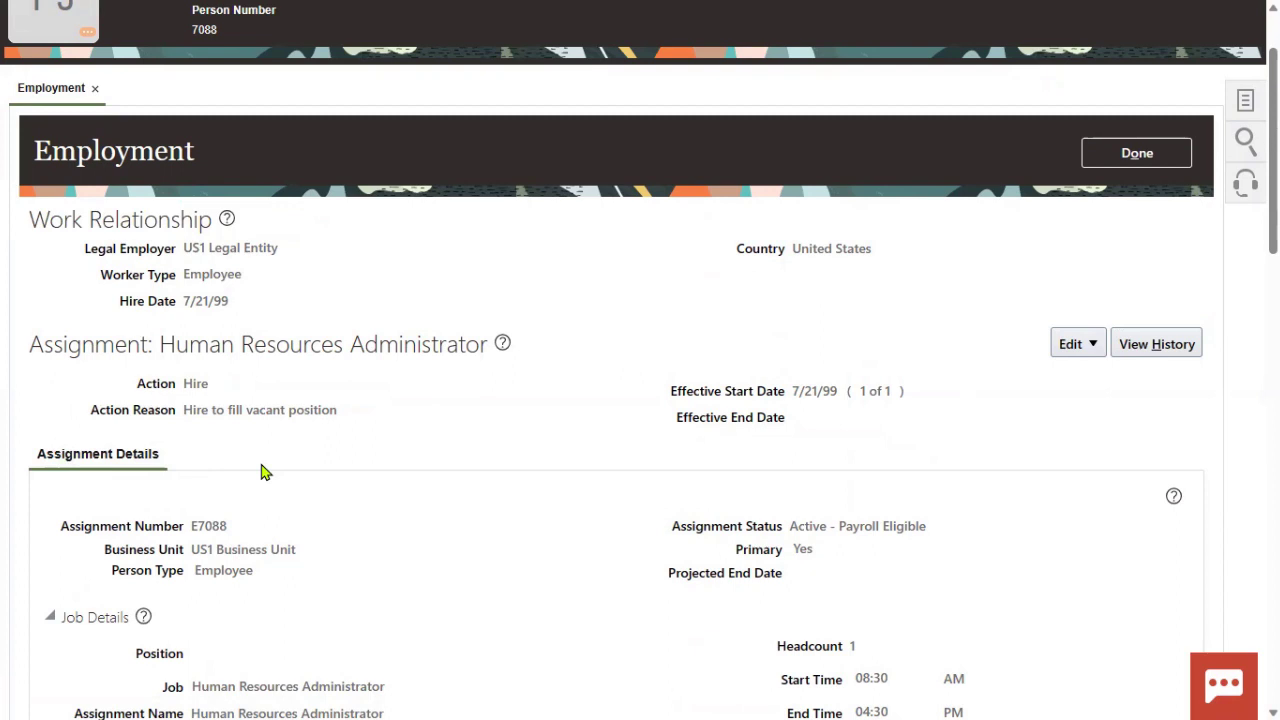
scroll(234, 202, up, 2)
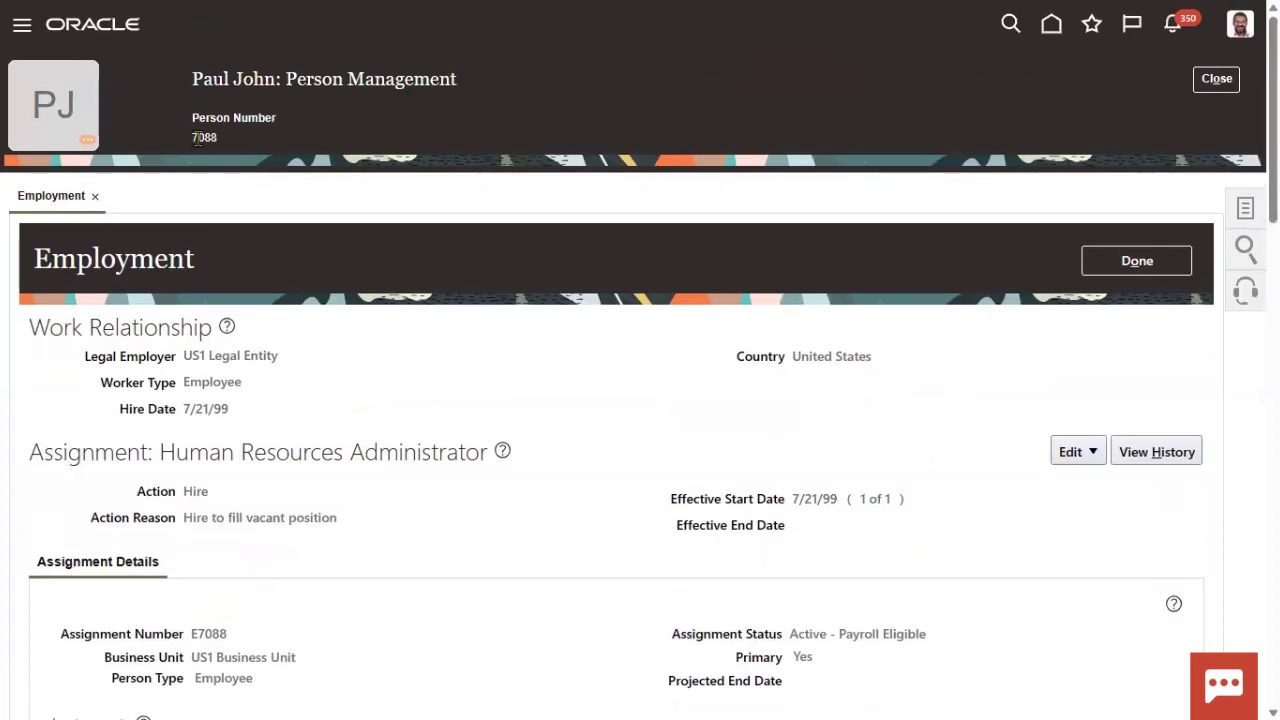
drag(197, 138, 222, 140)
- From the Tasks panel, choose Person under Personal and Employment for this worker
click(1245, 208)
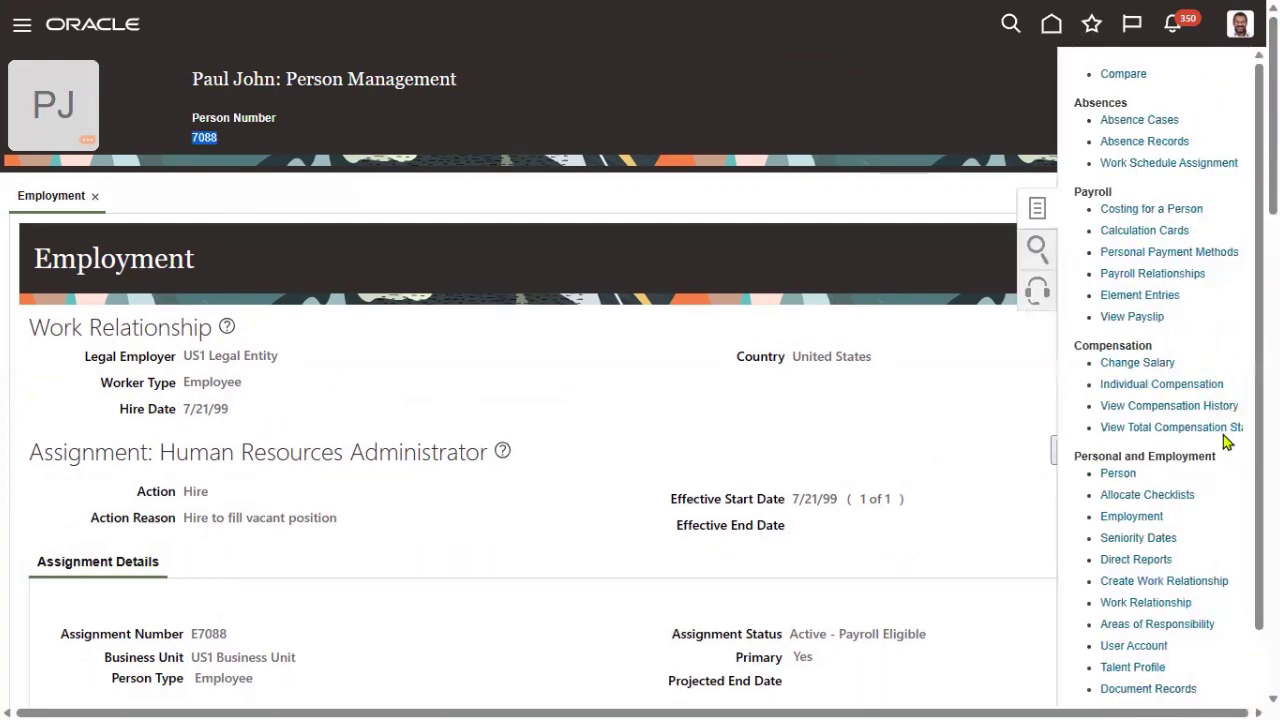
scroll(1200, 420, down, 1)
drag(1075, 368, 1219, 387)
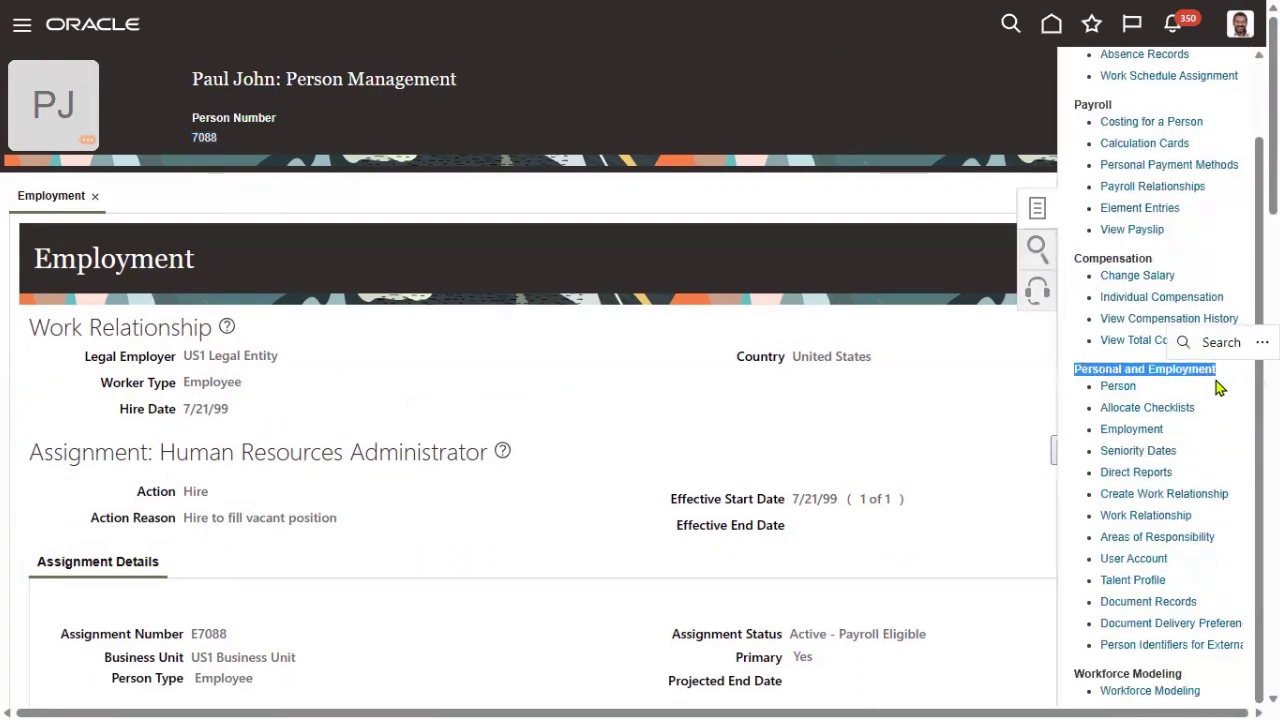
click(1145, 396)
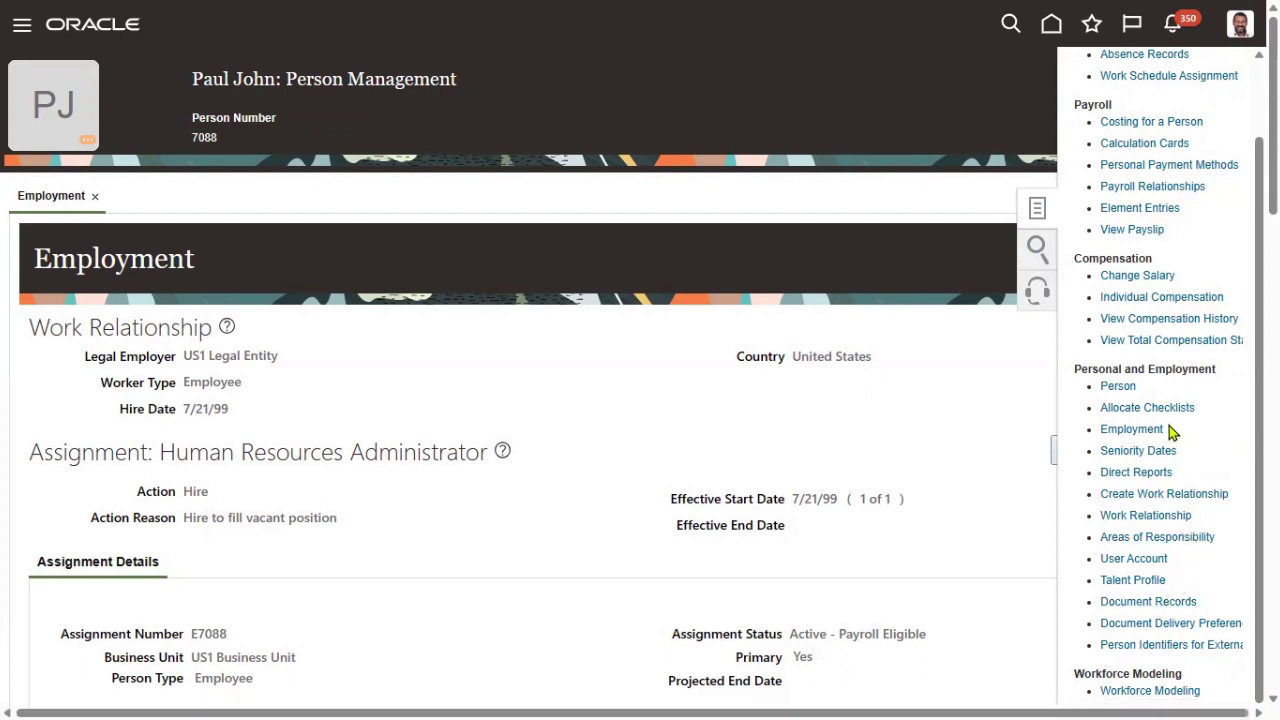
click(1128, 393)
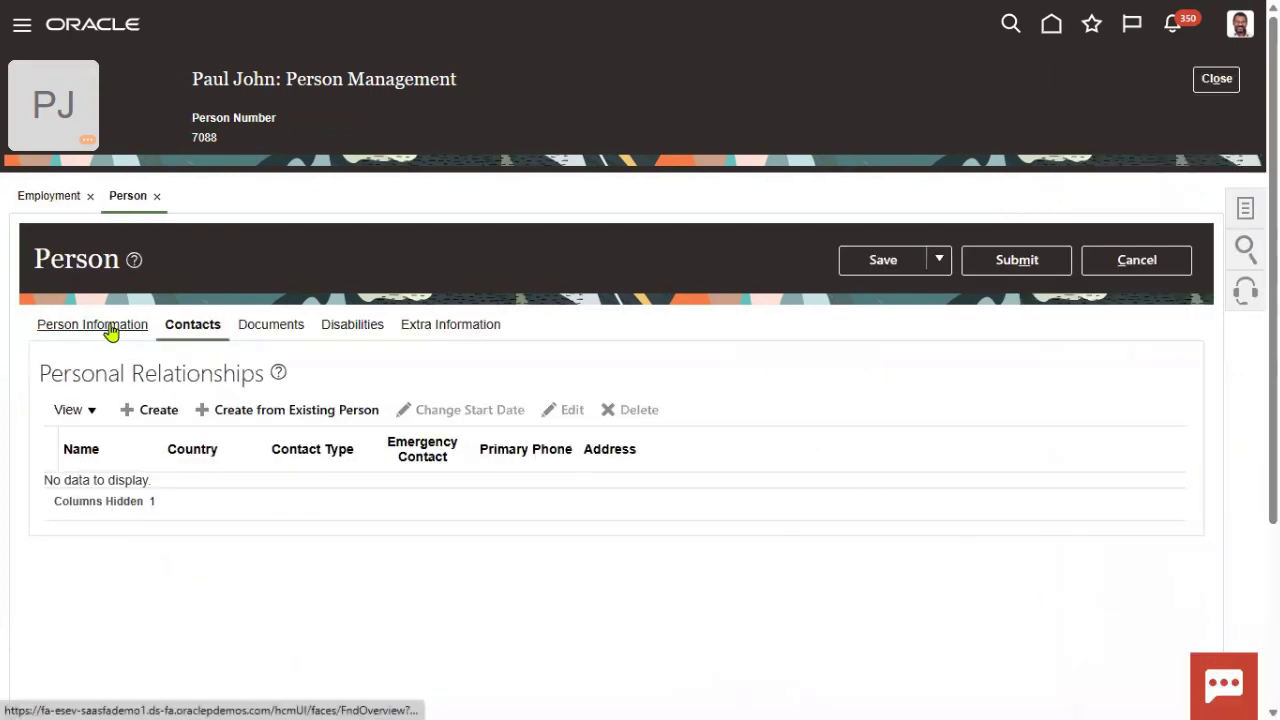
- Review the worker's Person Information tab, including the name edit options and person number 7088
click(111, 330)
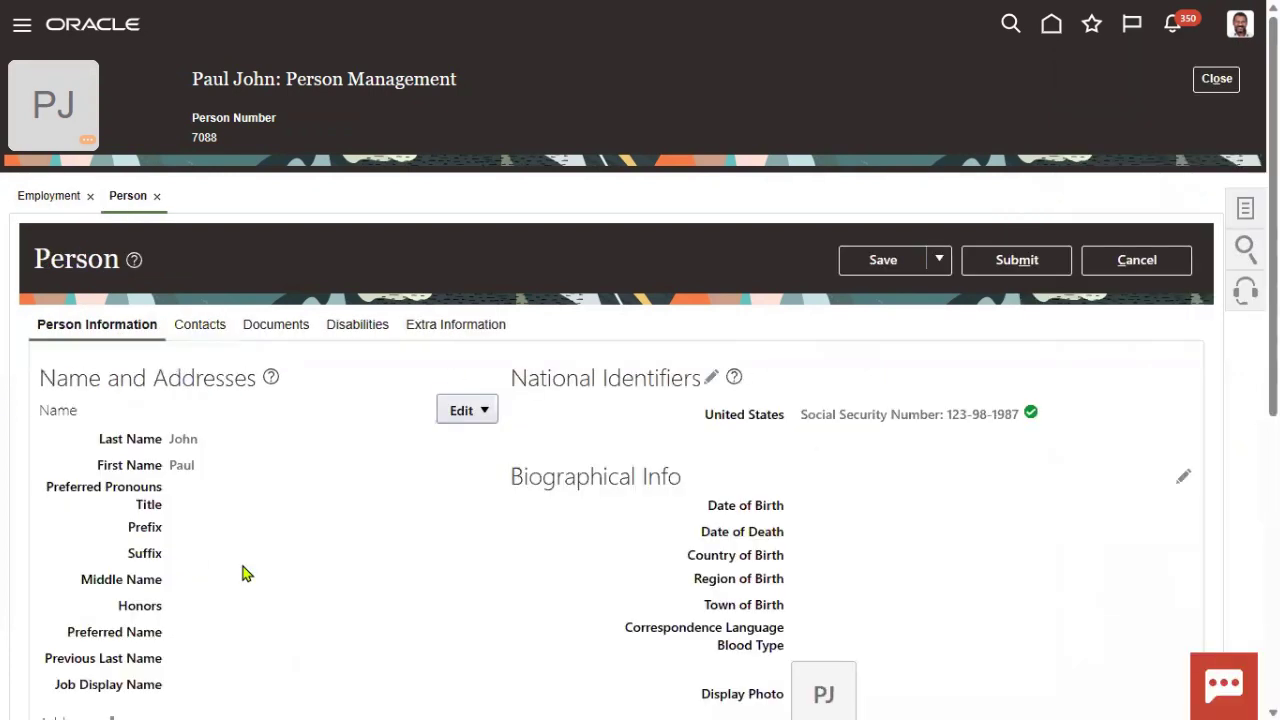
scroll(357, 531, down, 2)
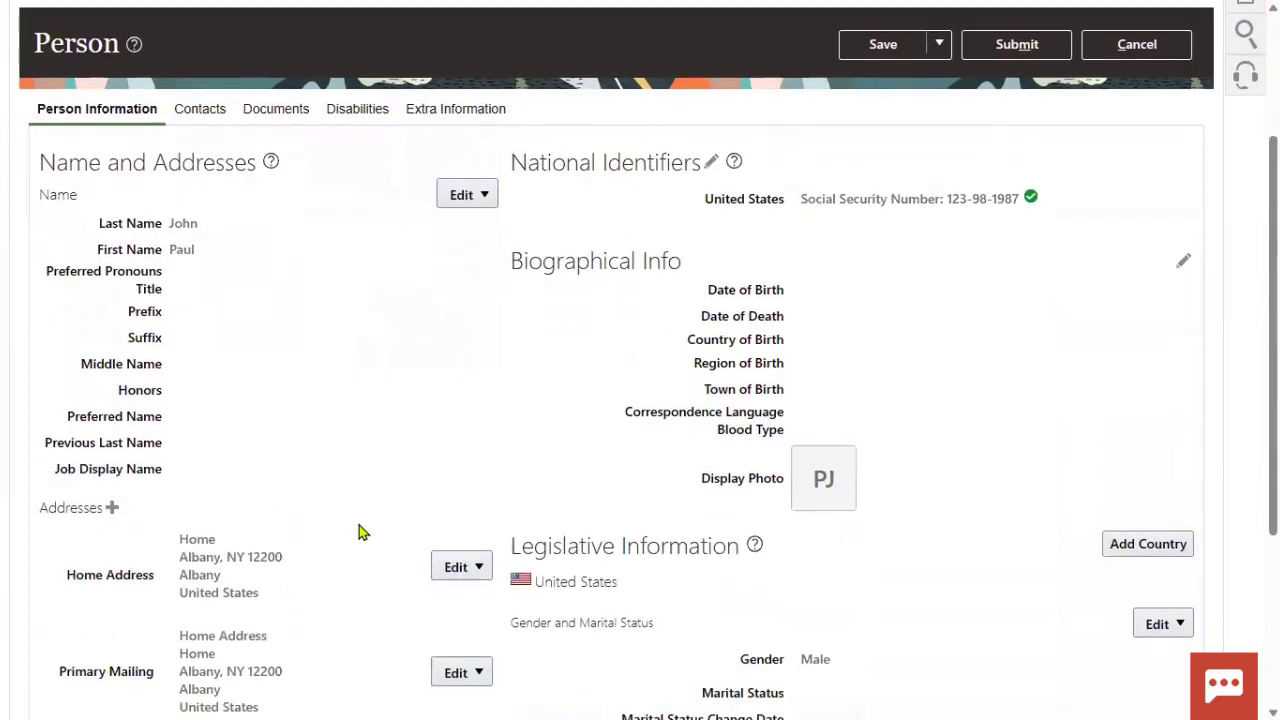
scroll(362, 500, down, 3)
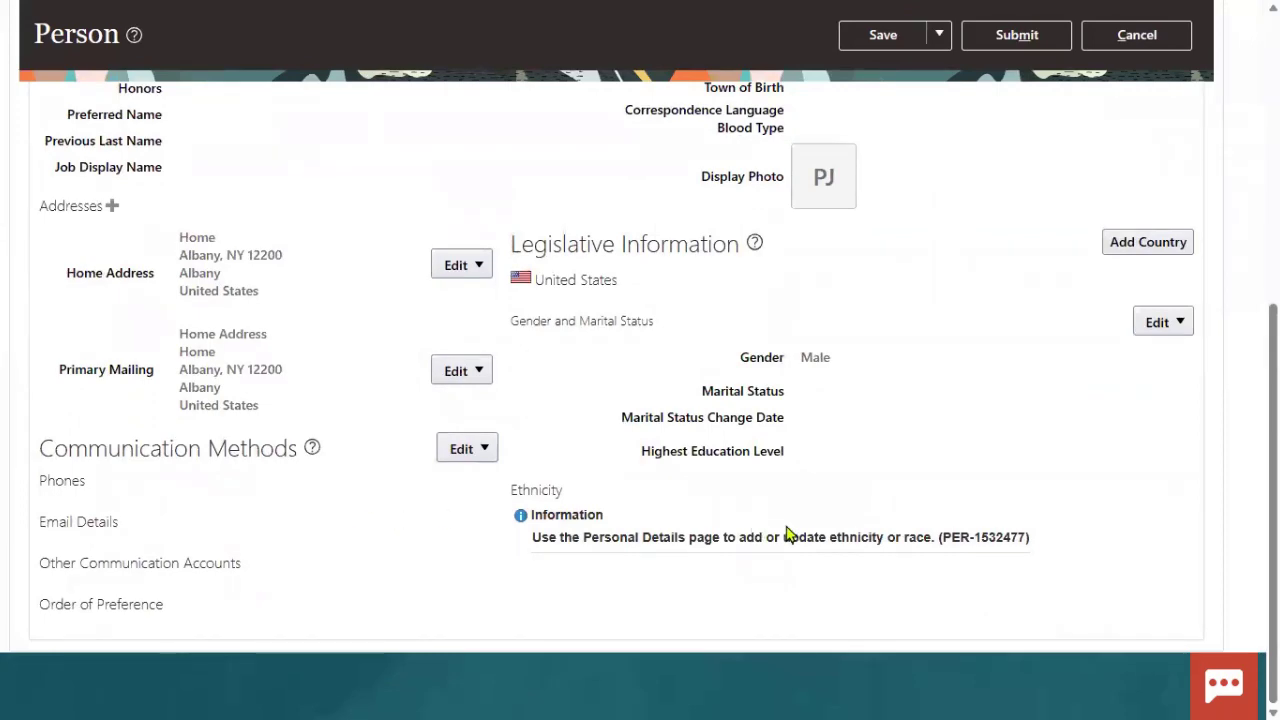
scroll(899, 470, up, 3)
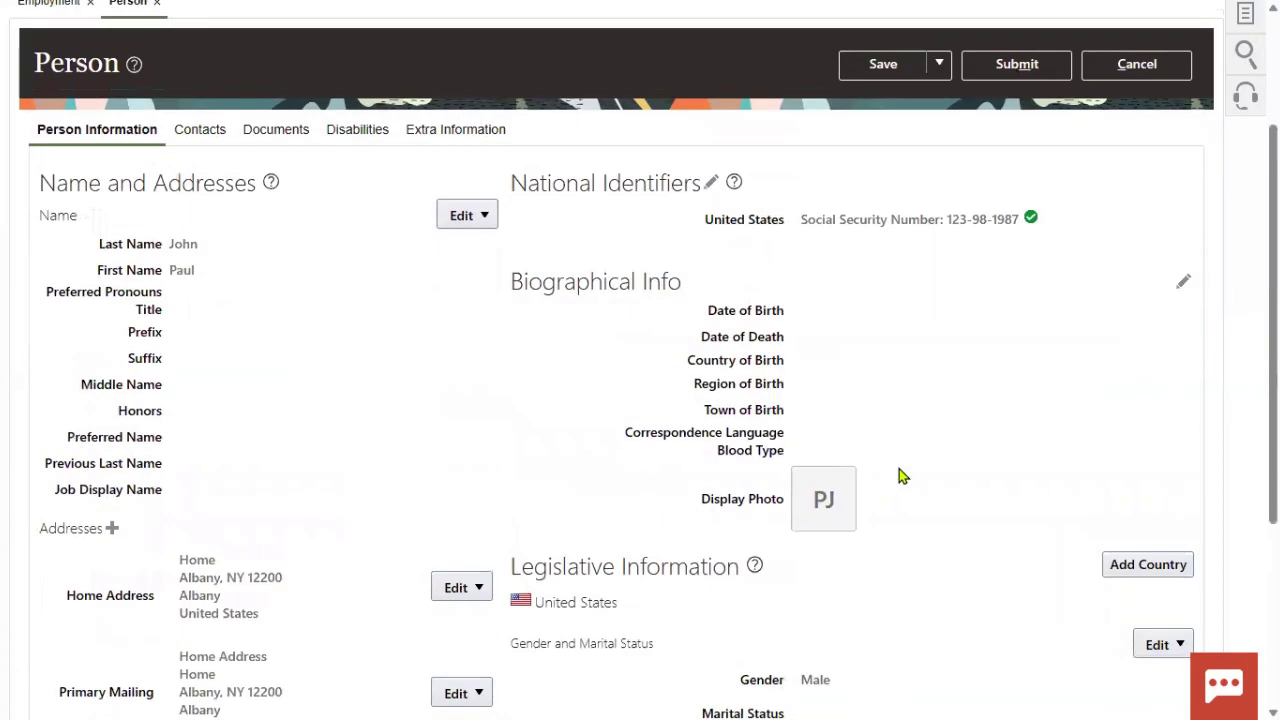
click(485, 219)
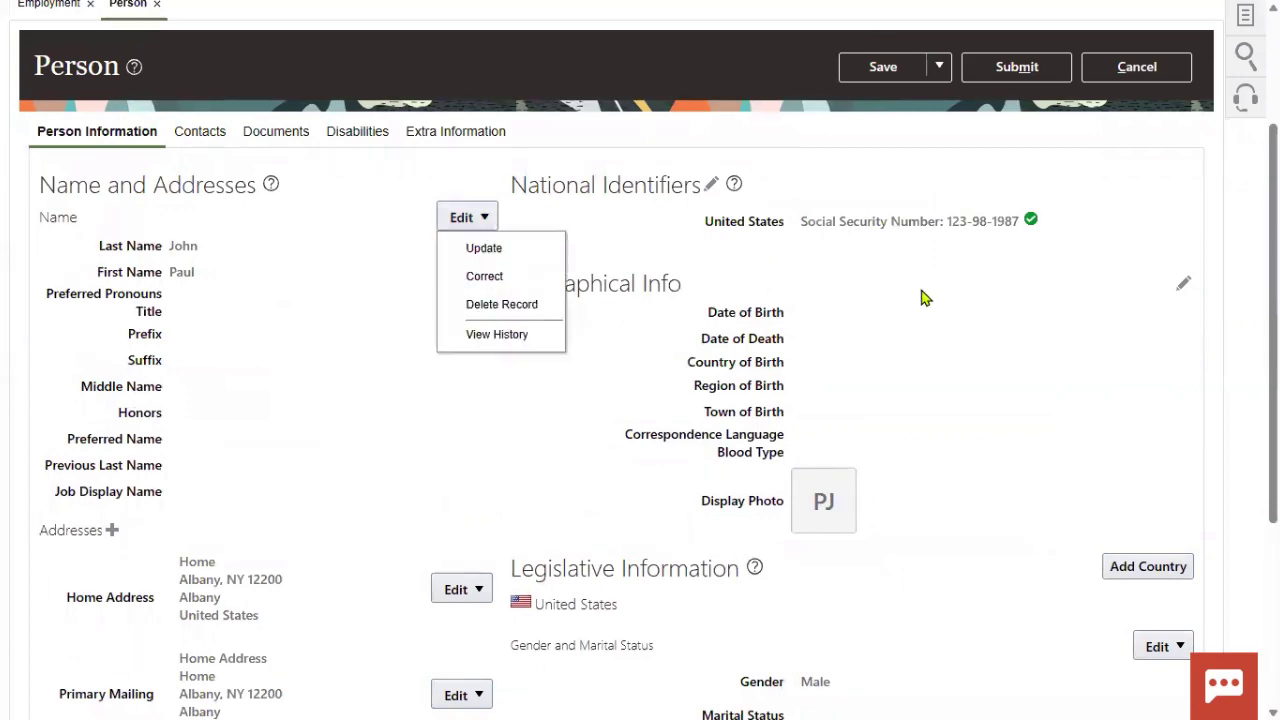
scroll(717, 514, down, 3)
click(580, 578)
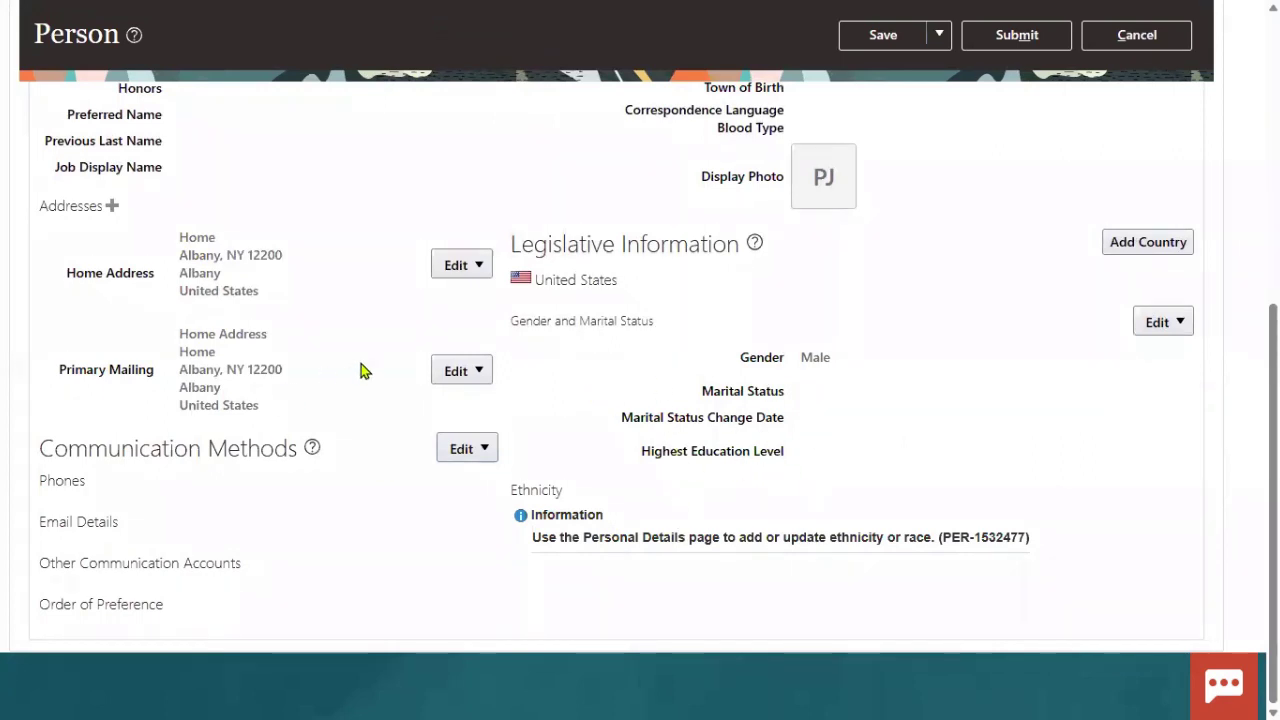
scroll(586, 314, up, 2)
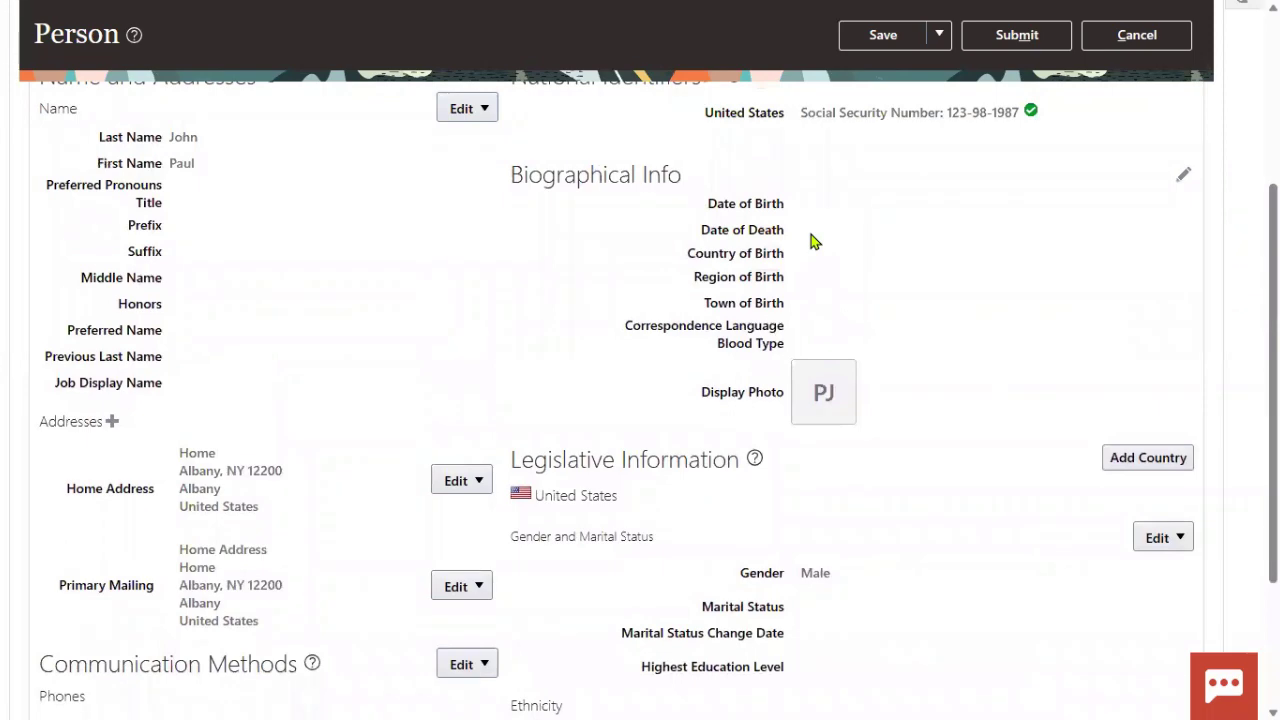
scroll(337, 355, up, 3)
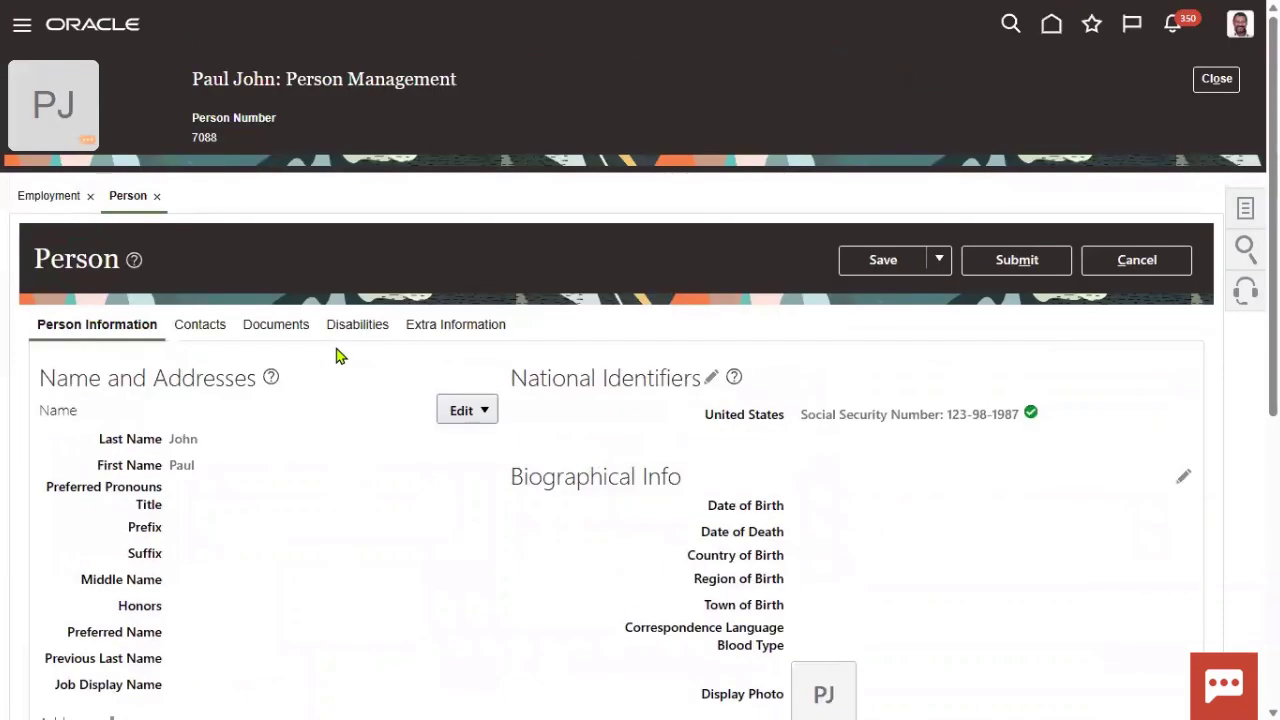
double_click(199, 140)
click(420, 234)
- Go to Setup and Maintenance from the user menu
click(1217, 78)
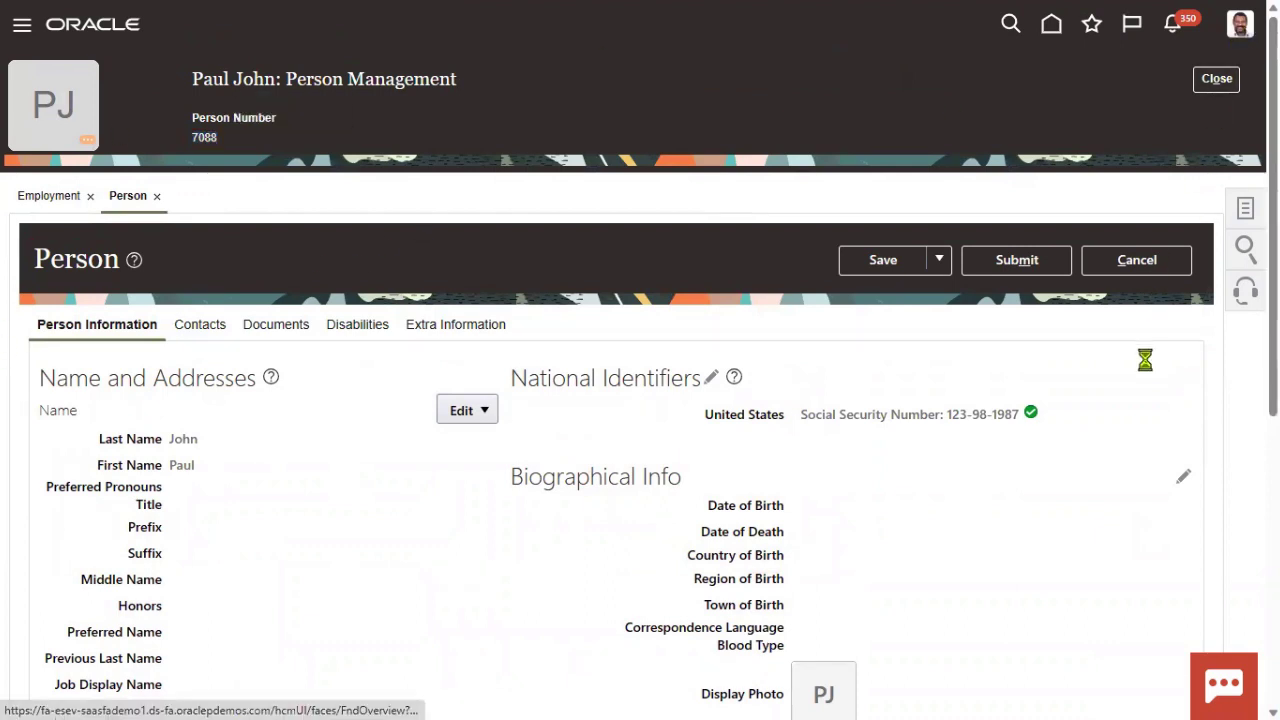
click(1240, 24)
click(930, 307)
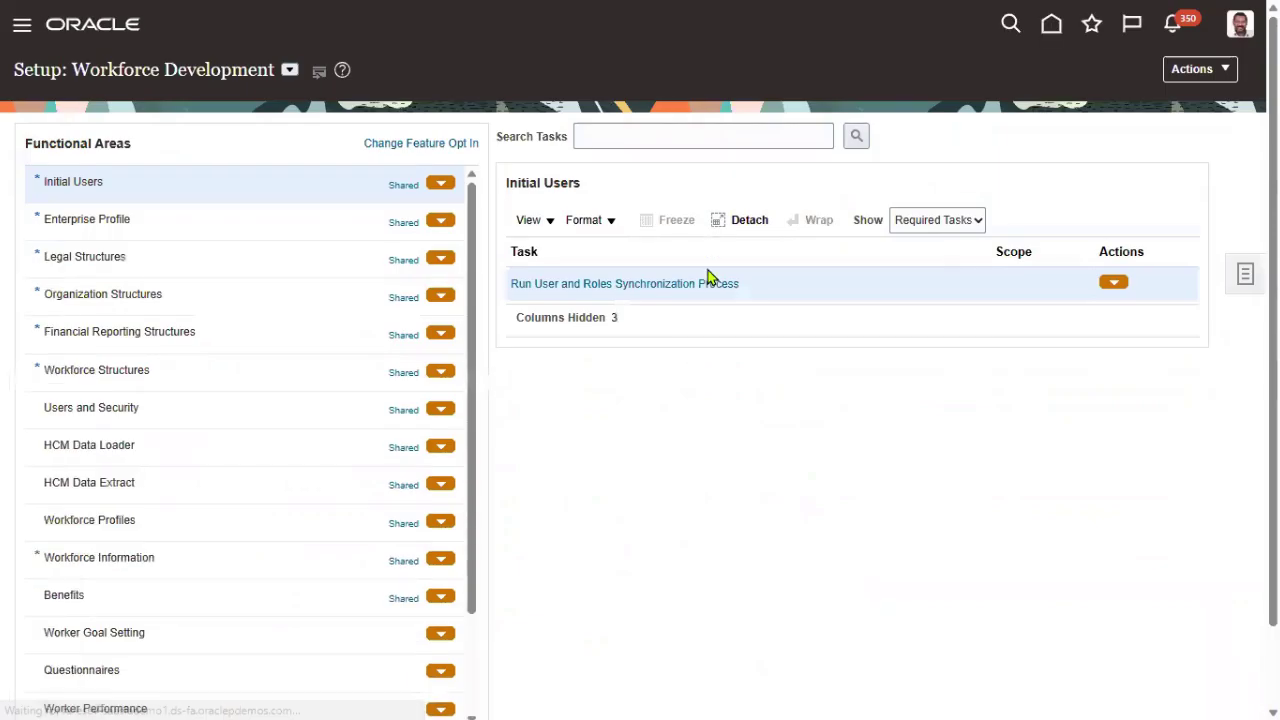
- Search the setup tasks for 'manage enterprise HCM' and open Manage Enterprise HCM Information
click(603, 135)
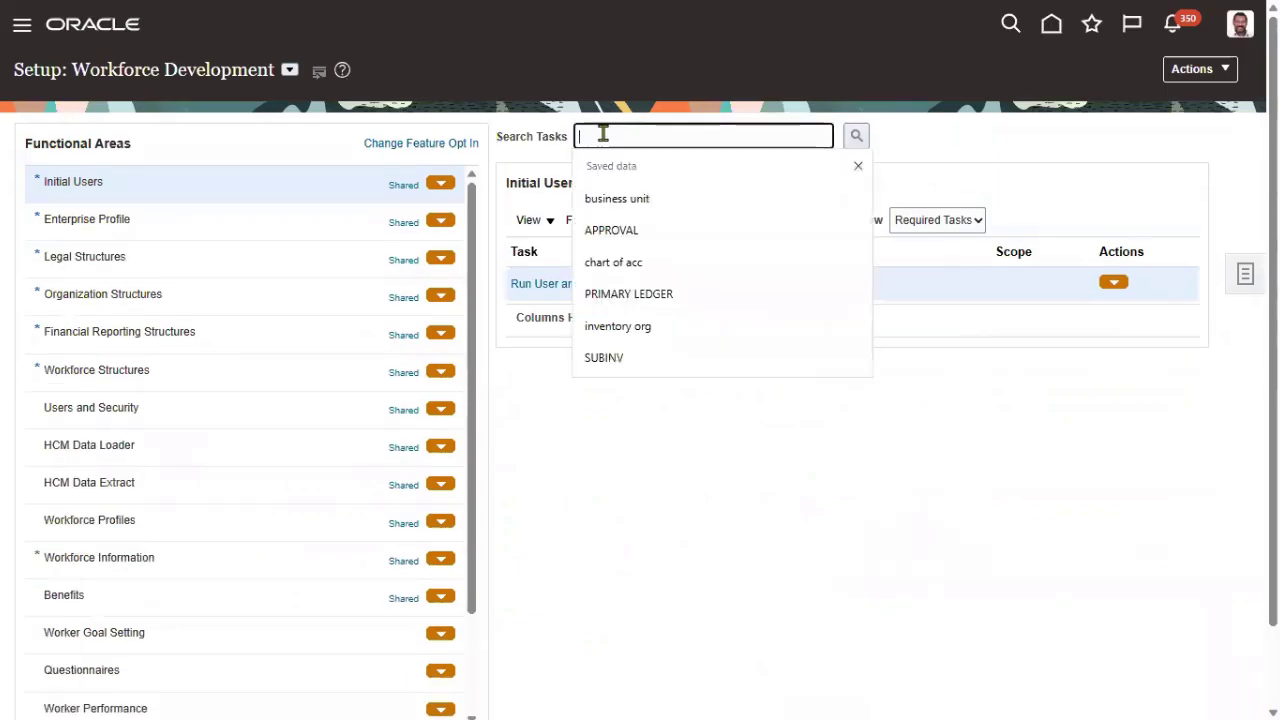
text(manage enterpi)
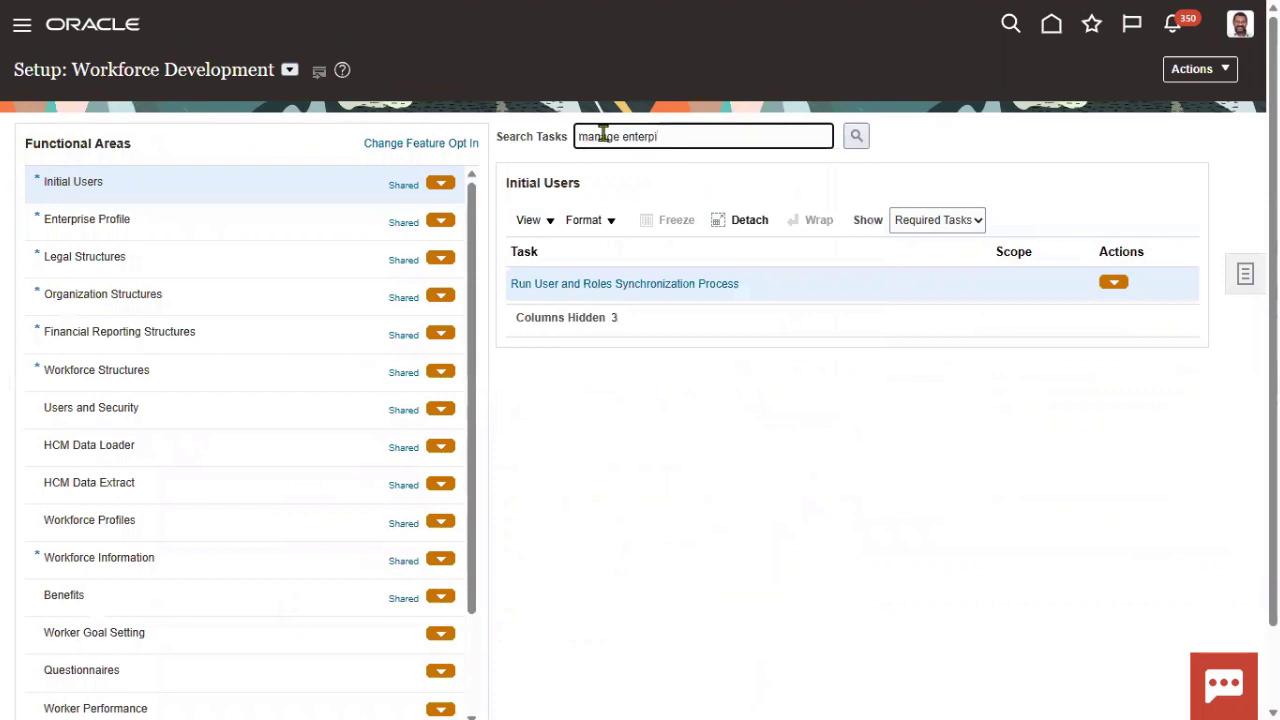
key(BackSpace)
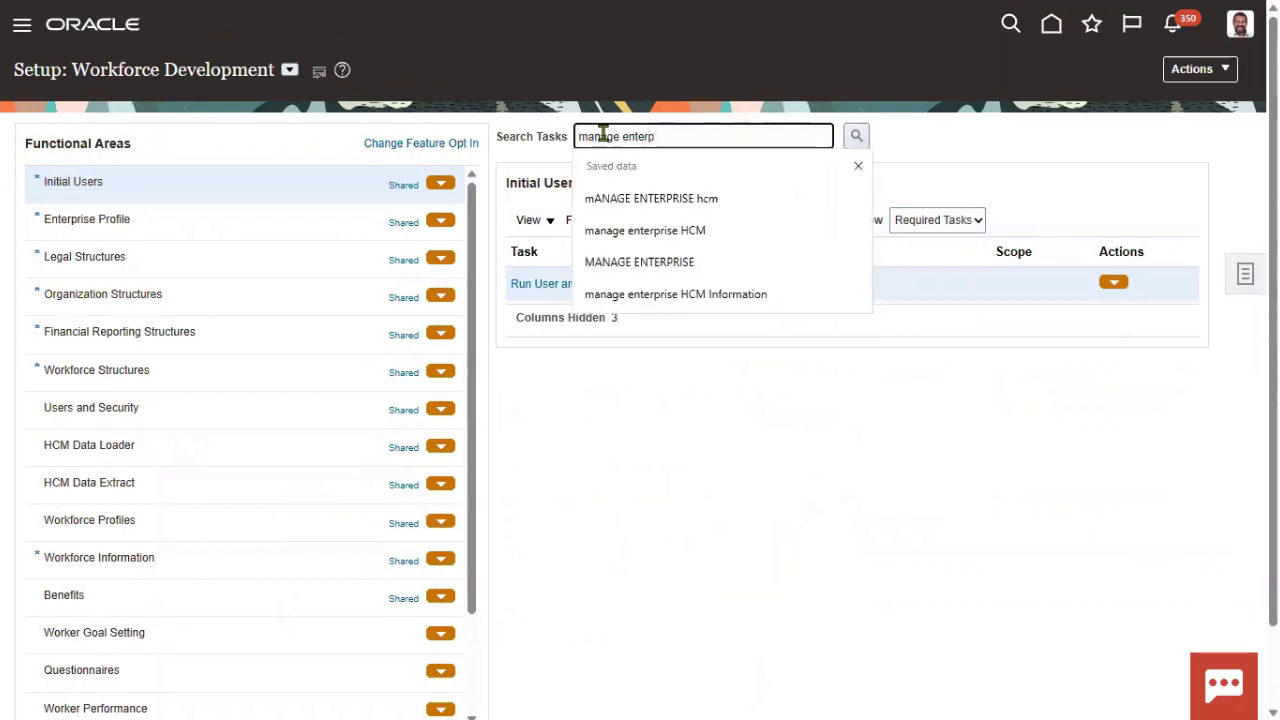
mouse_move(712, 228)
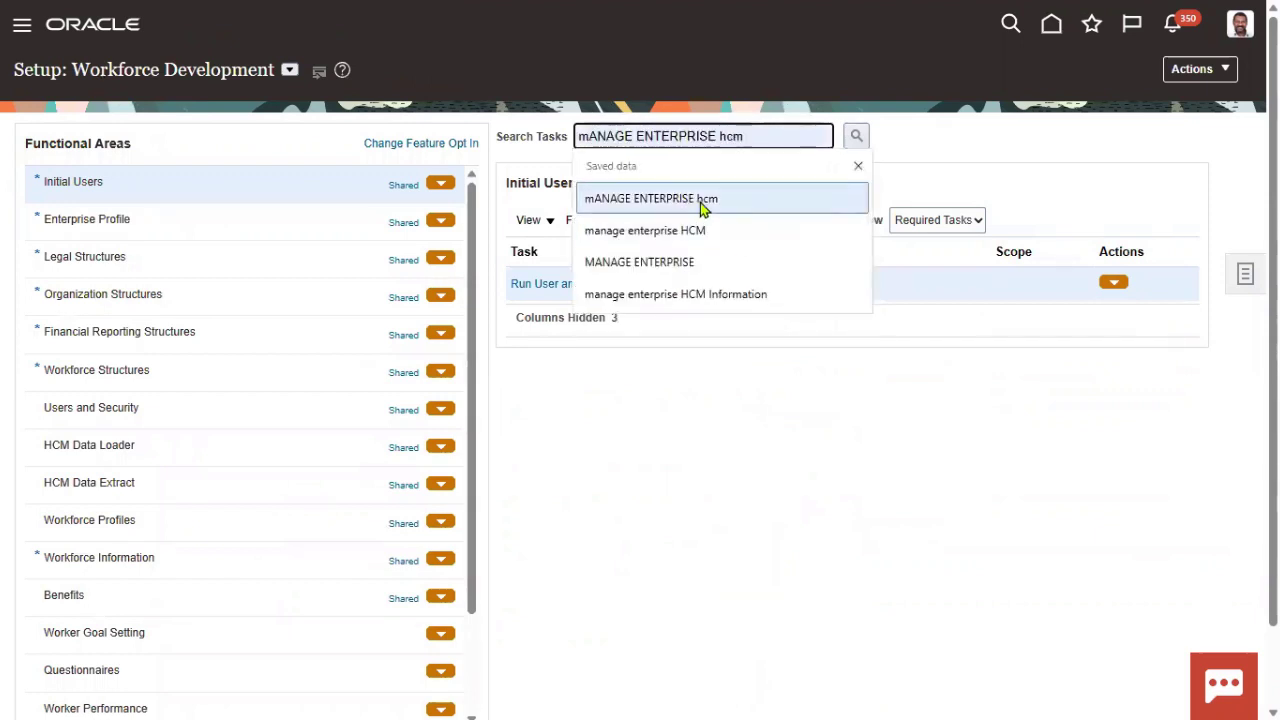
click(700, 199)
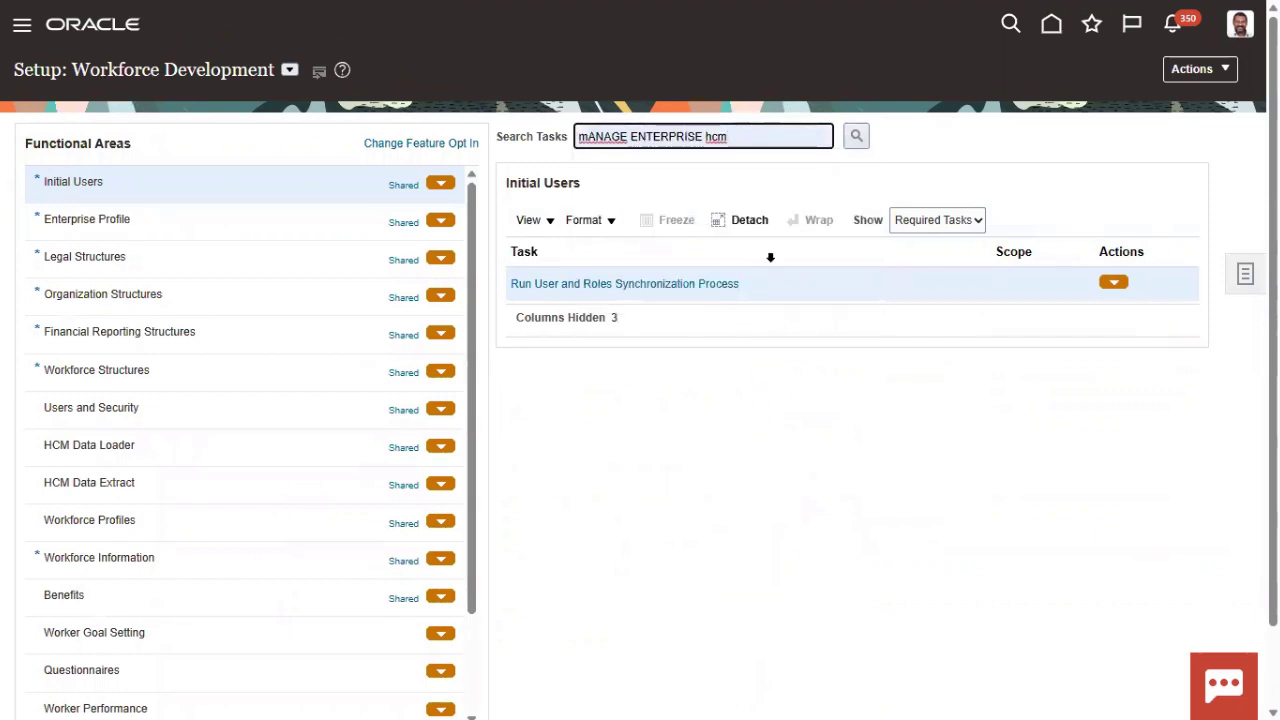
click(856, 136)
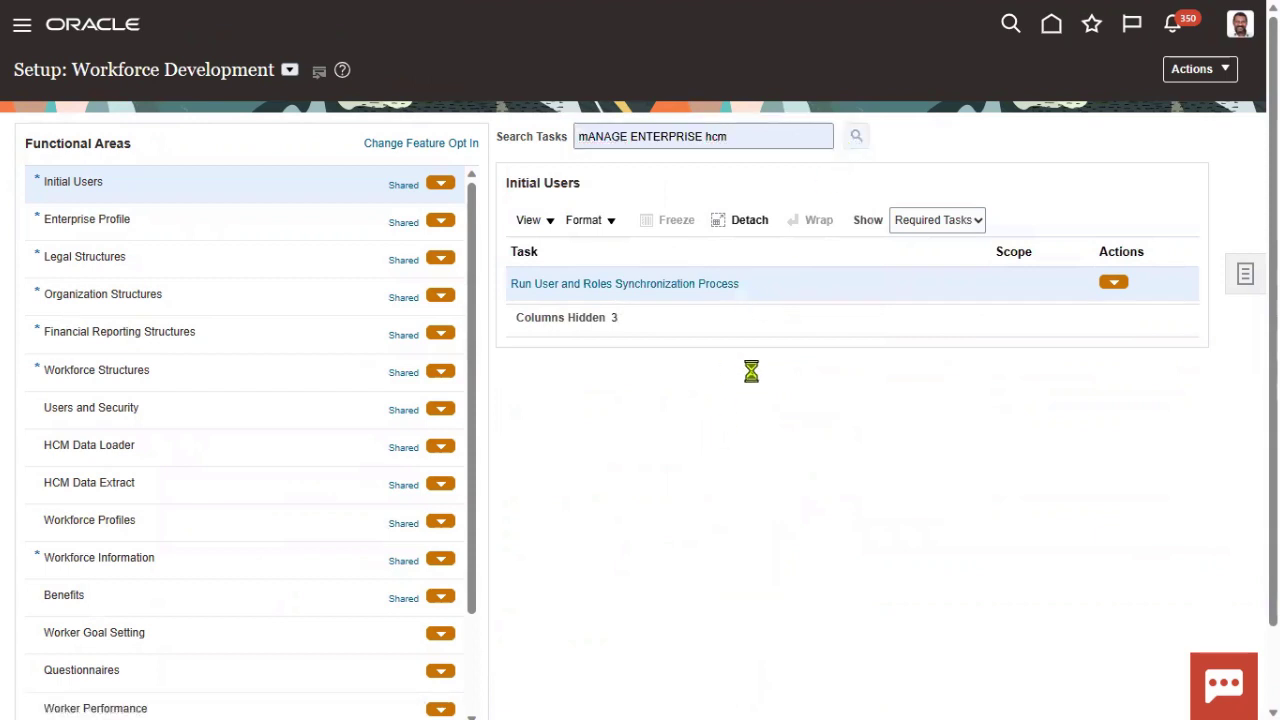
click(664, 286)
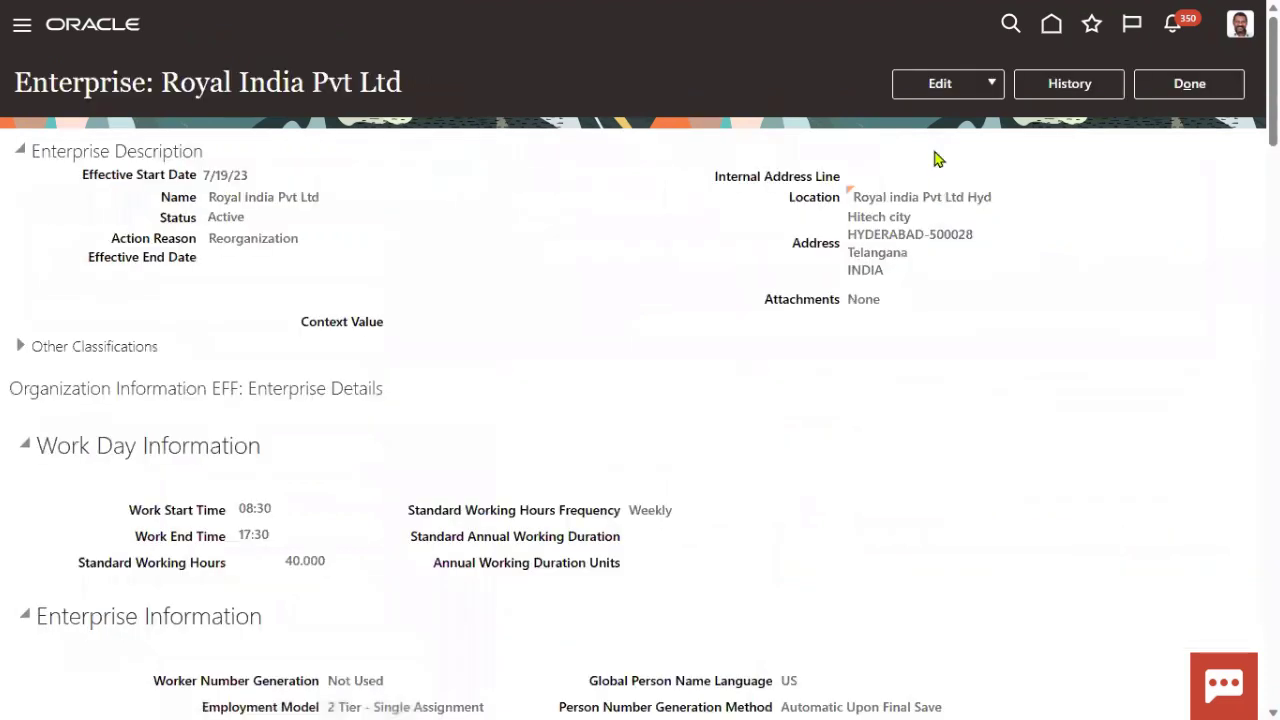
- Correct the enterprise record so Person Number Generation Method is Manual, then review the changes
click(980, 89)
click(960, 146)
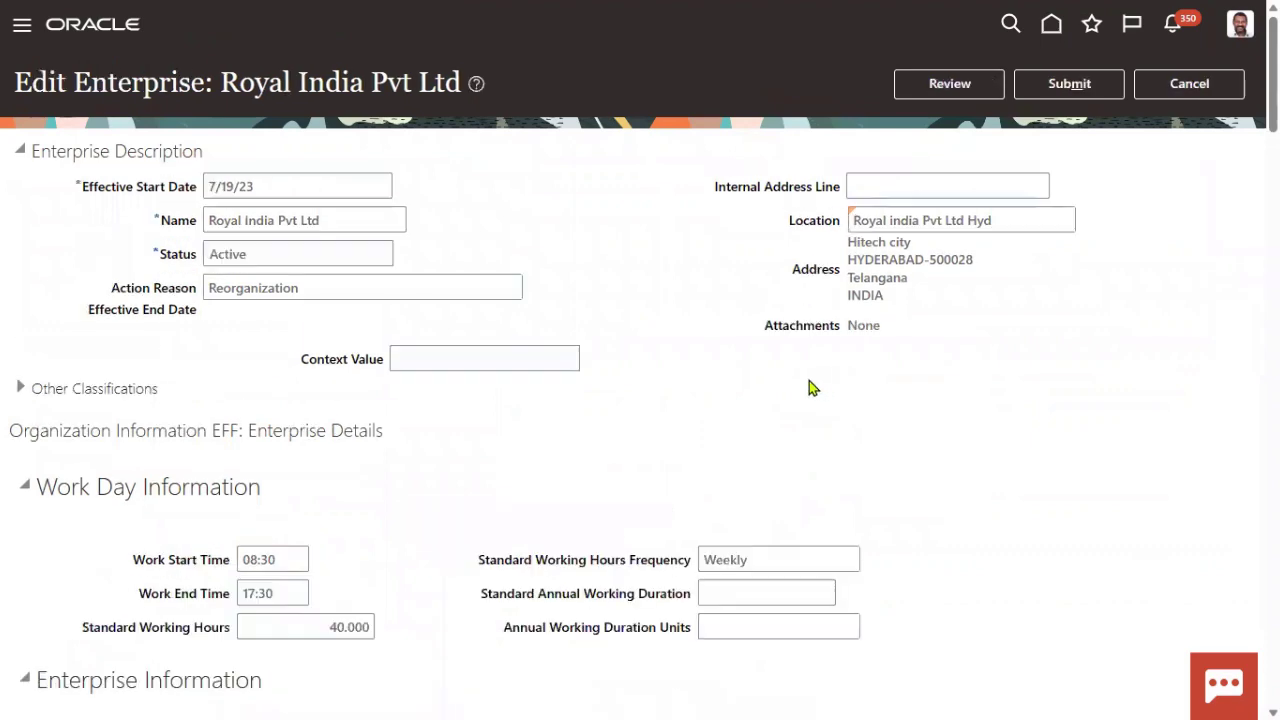
scroll(808, 386, down, 3)
scroll(730, 520, down, 5)
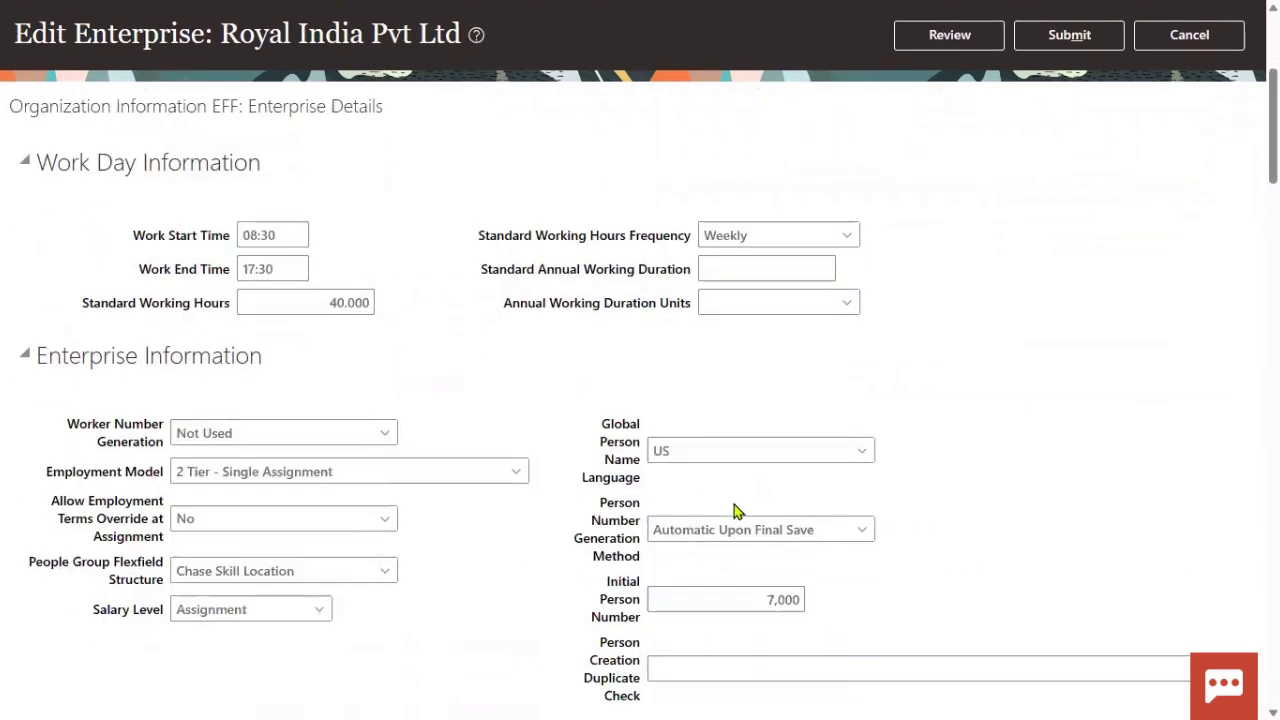
click(863, 209)
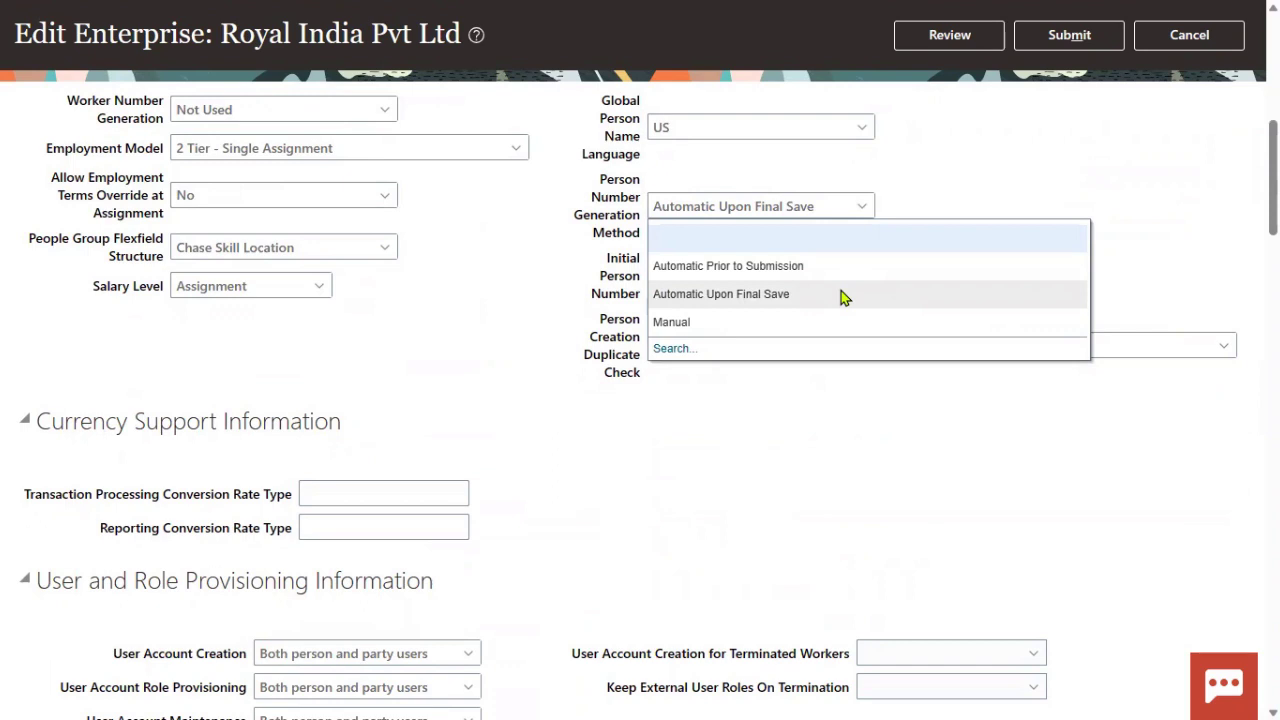
click(745, 322)
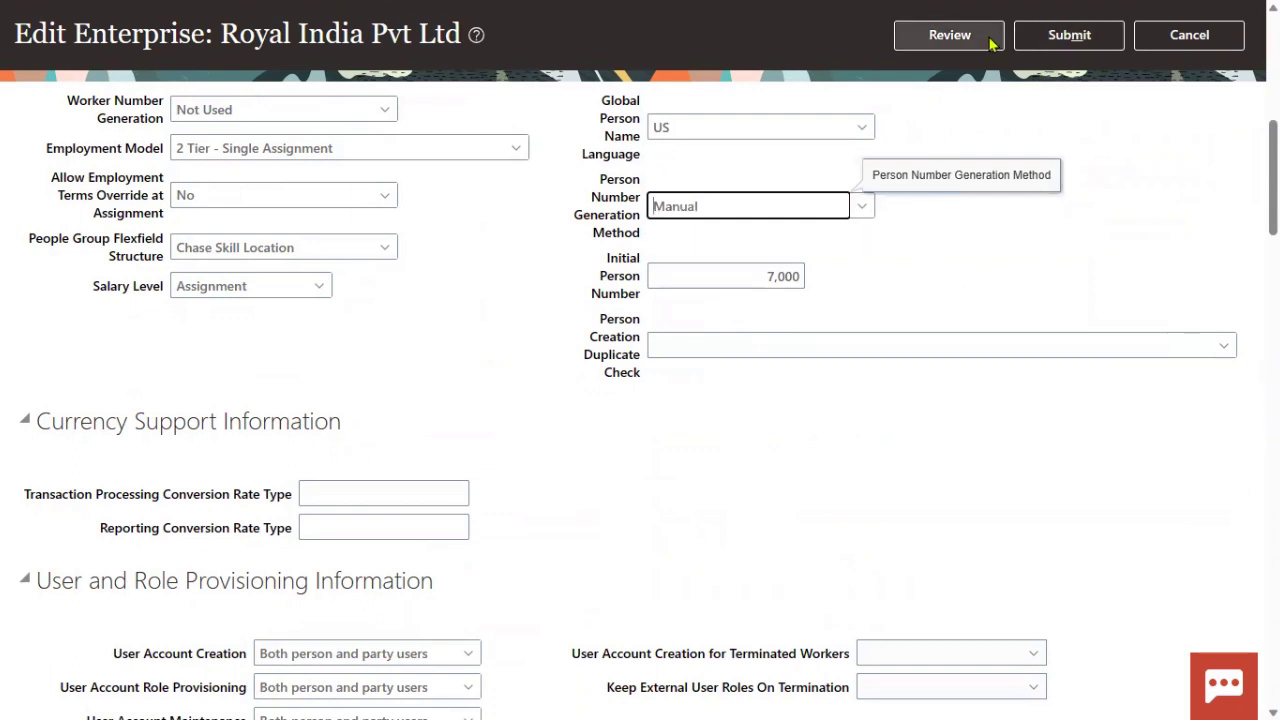
click(949, 35)
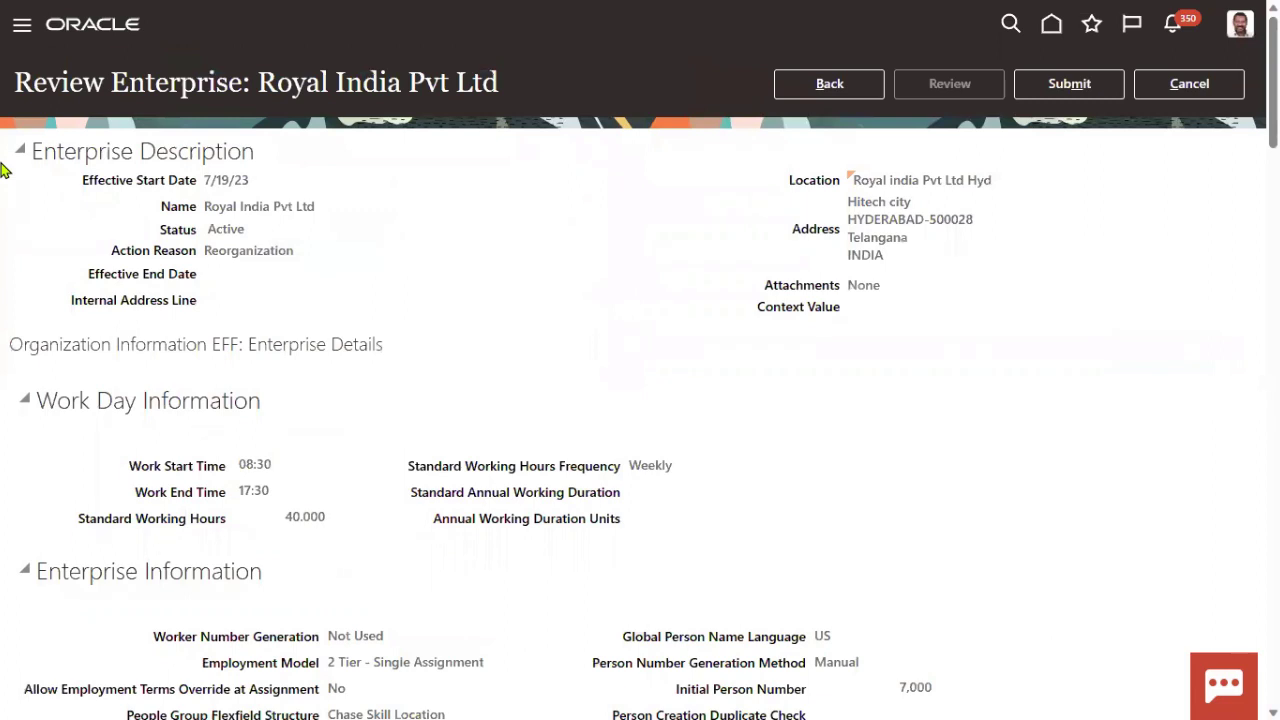
- Submit the Royal India Pvt Ltd enterprise change, confirming the warning and acknowledgement, then finish with Done
click(1069, 92)
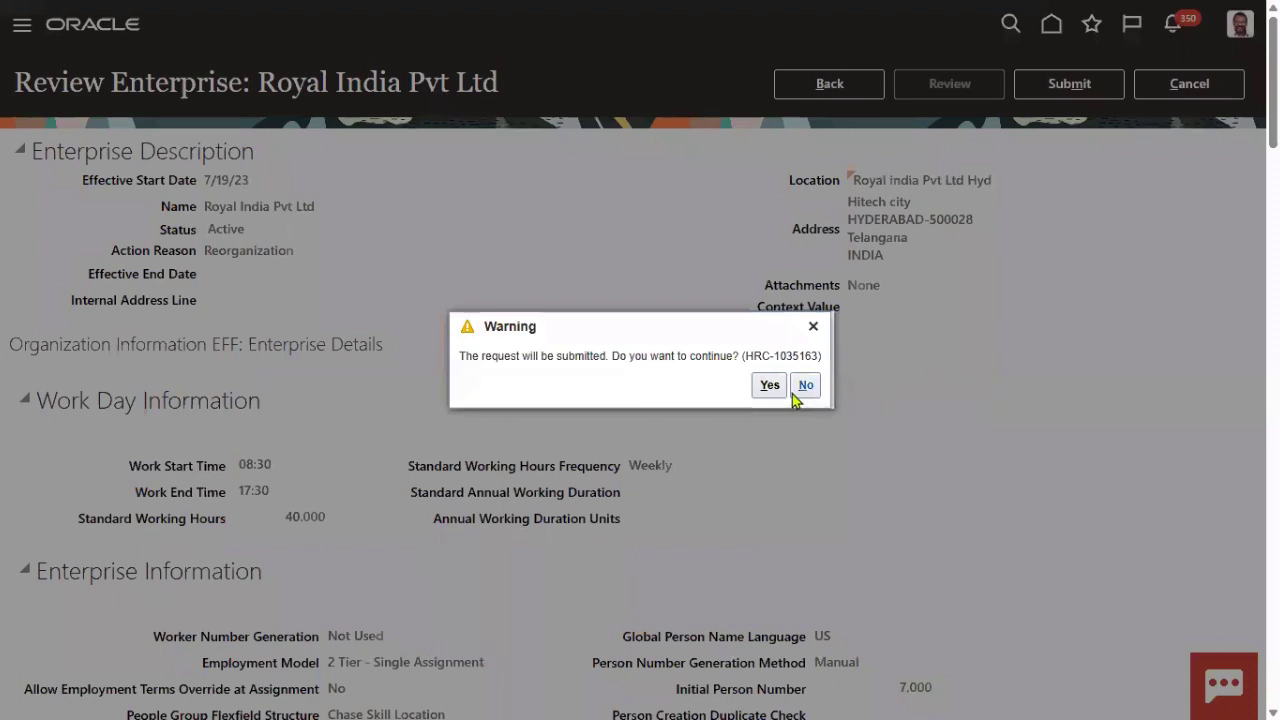
click(769, 385)
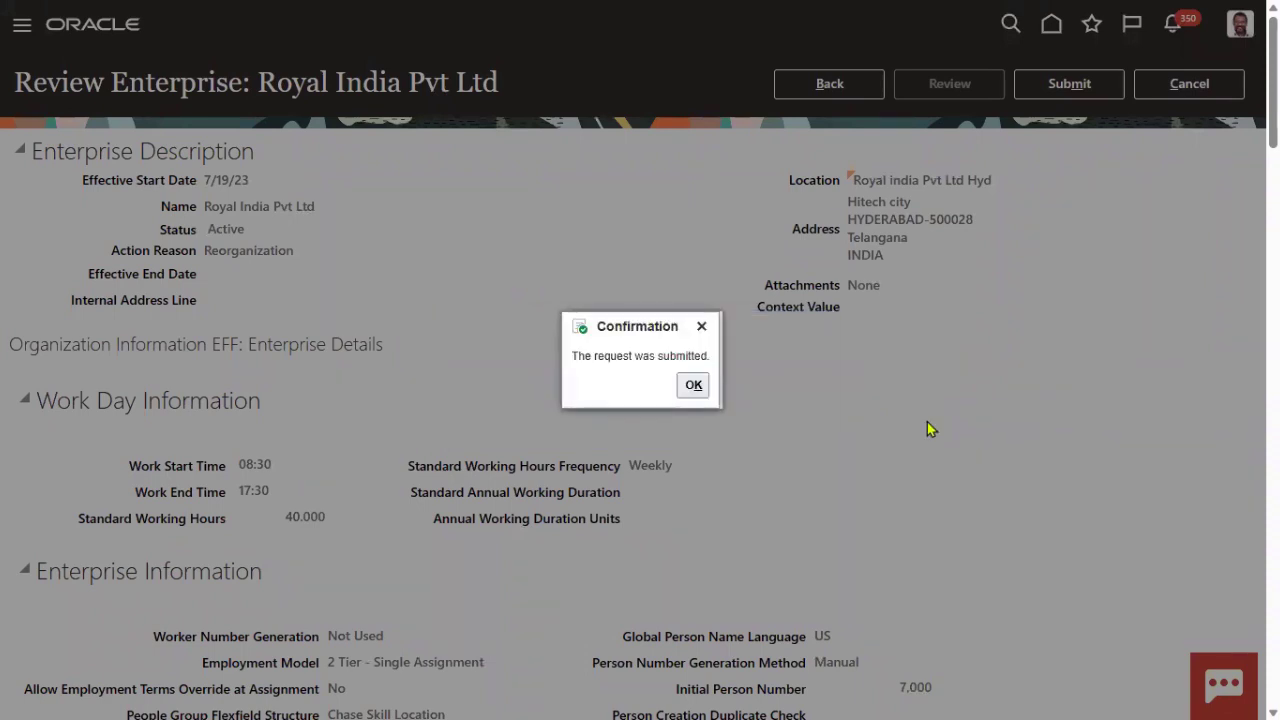
click(697, 386)
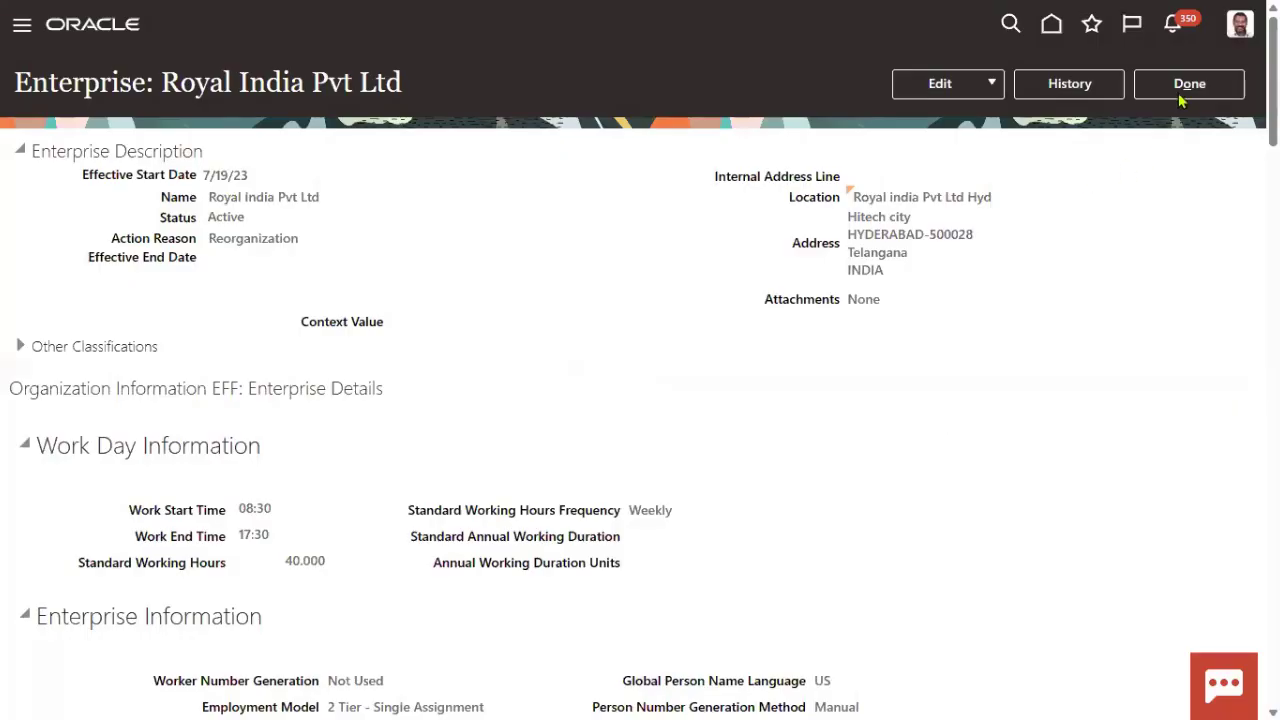
click(1180, 88)
- Search Person Management for person number 7088 and open the matching employee's record
click(22, 25)
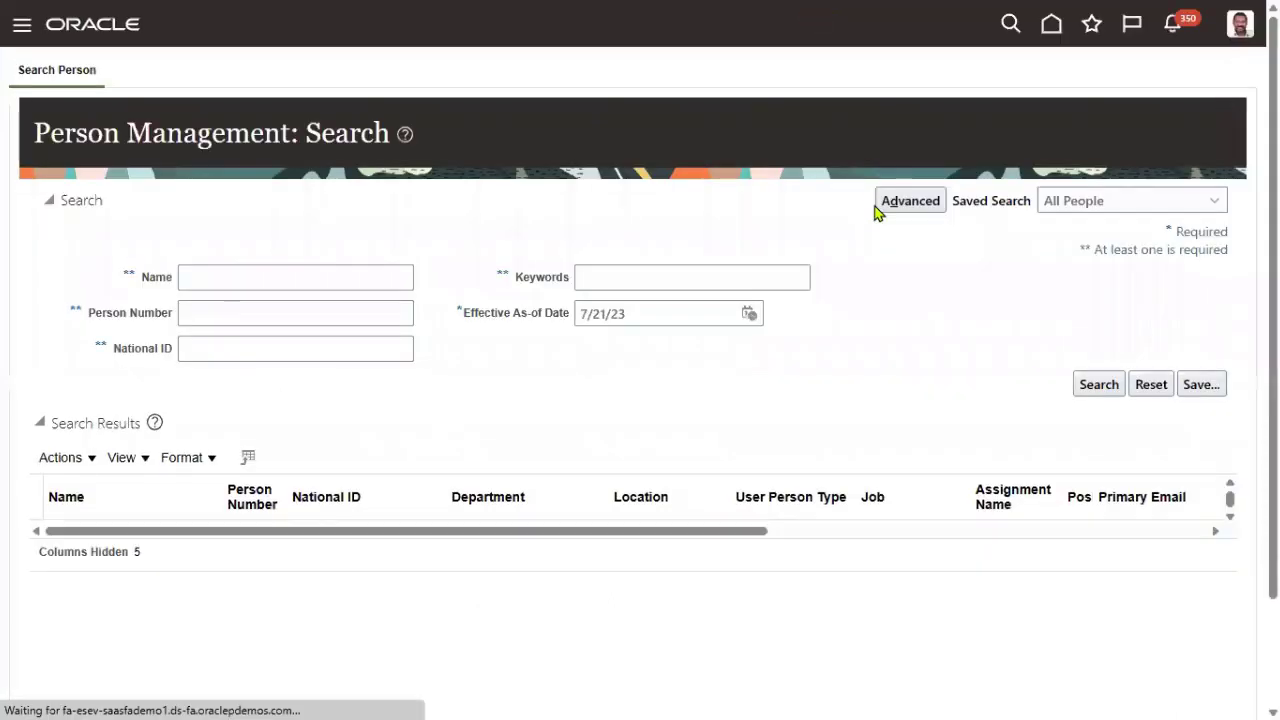
click(243, 276)
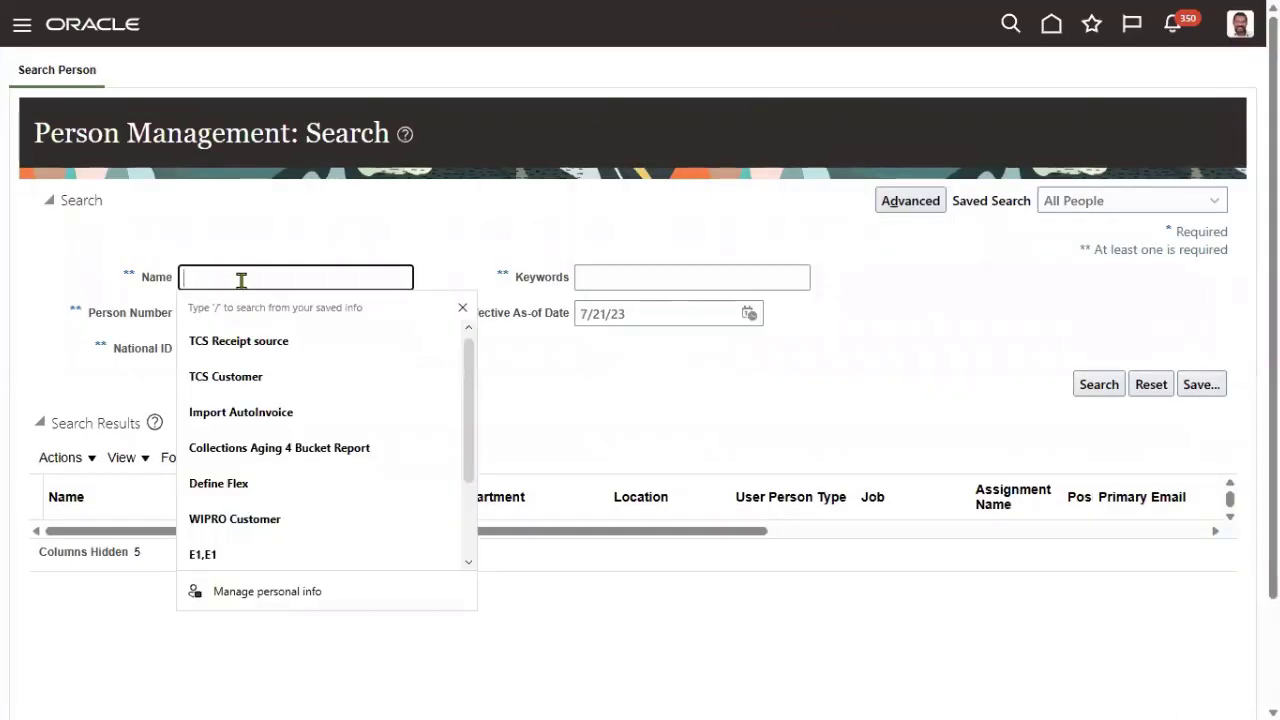
click(150, 312)
click(226, 313)
text(7088)
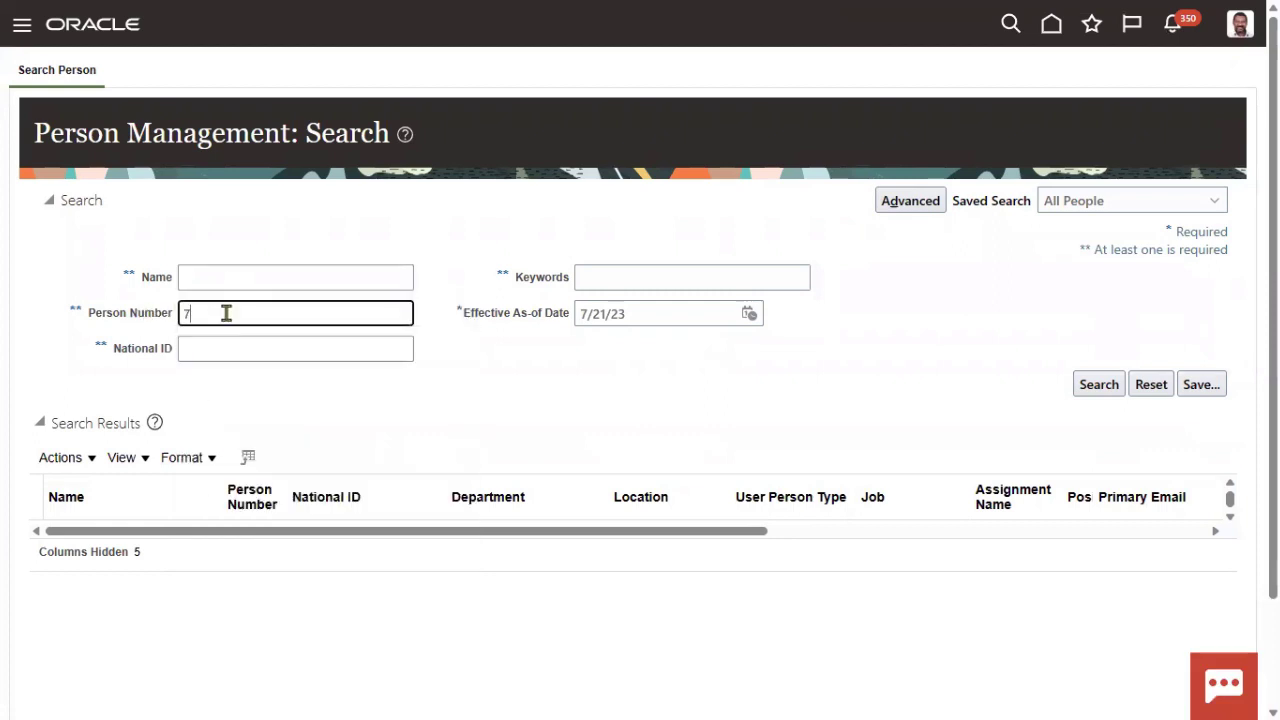
click(1097, 385)
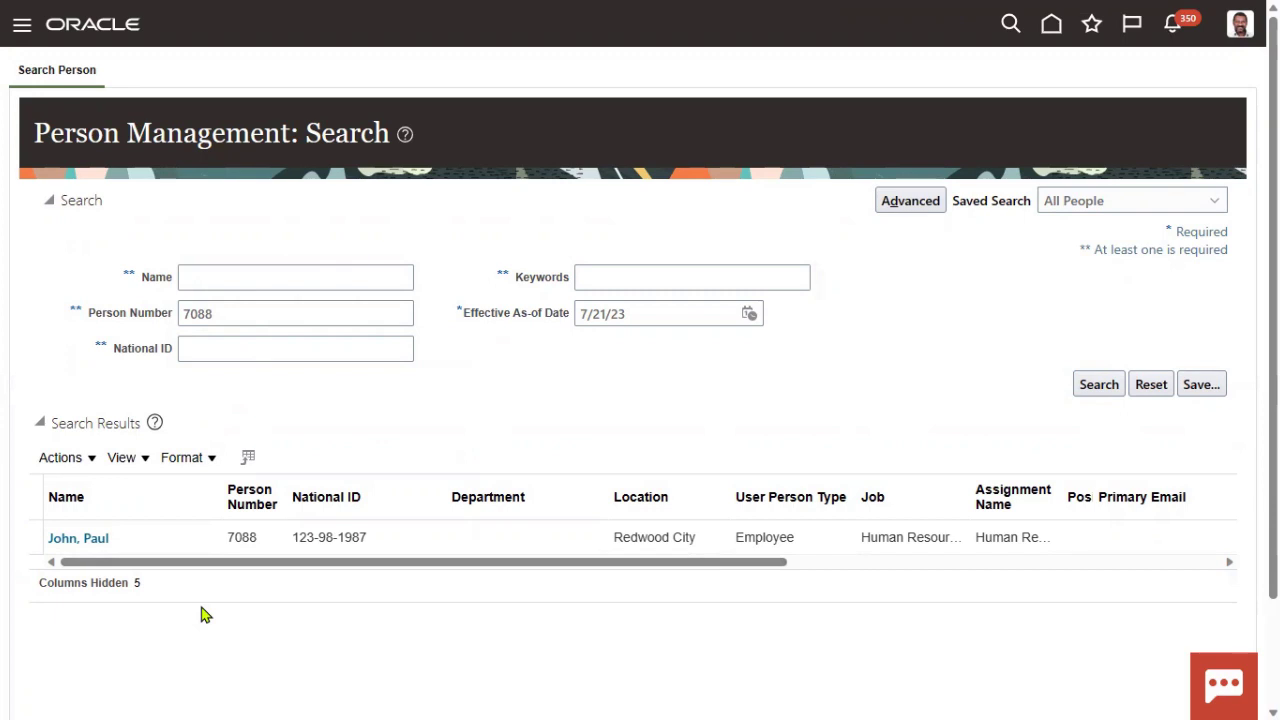
click(96, 538)
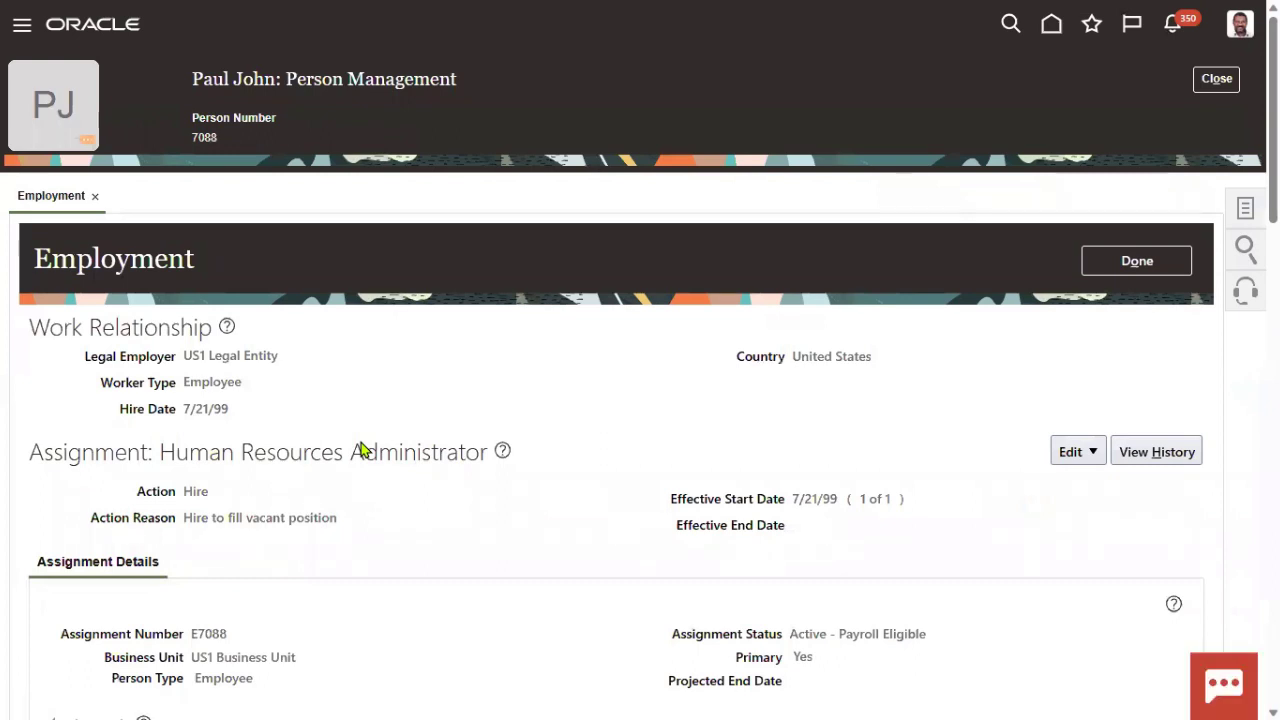
- Open the employee's Person page from the Tasks panel and highlight the Person Number section
click(1242, 214)
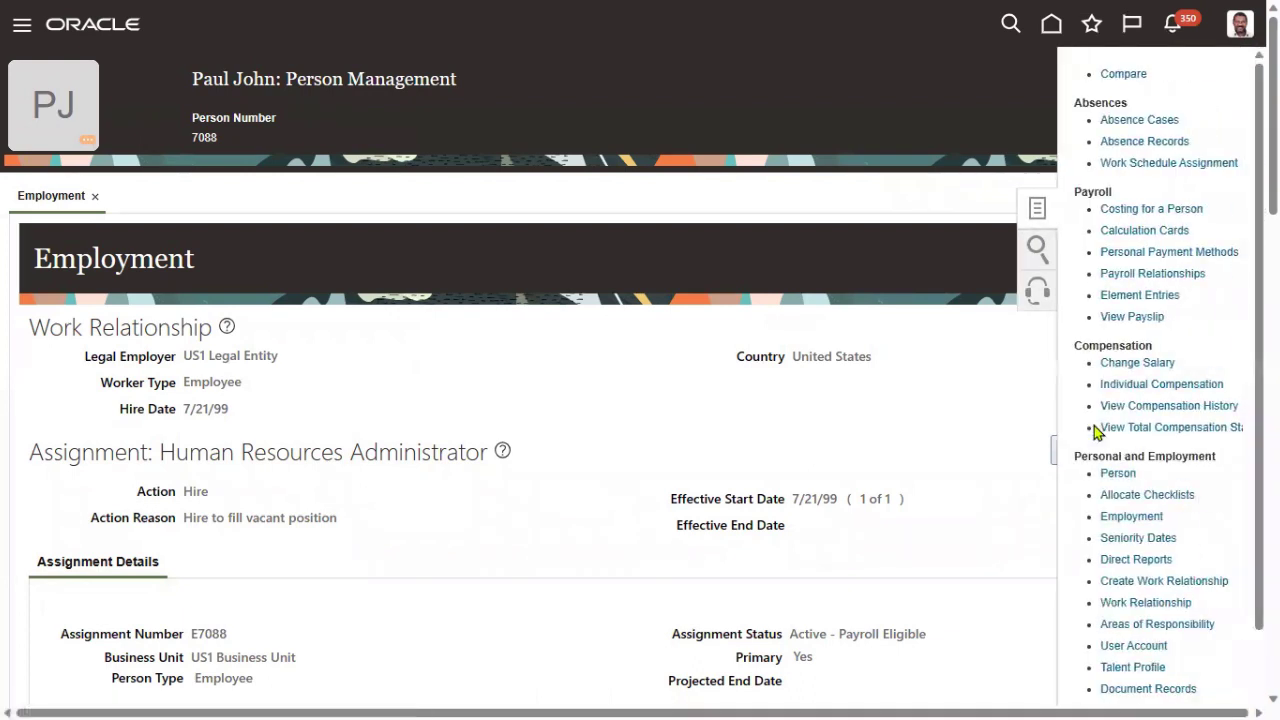
scroll(1200, 416, down, 1)
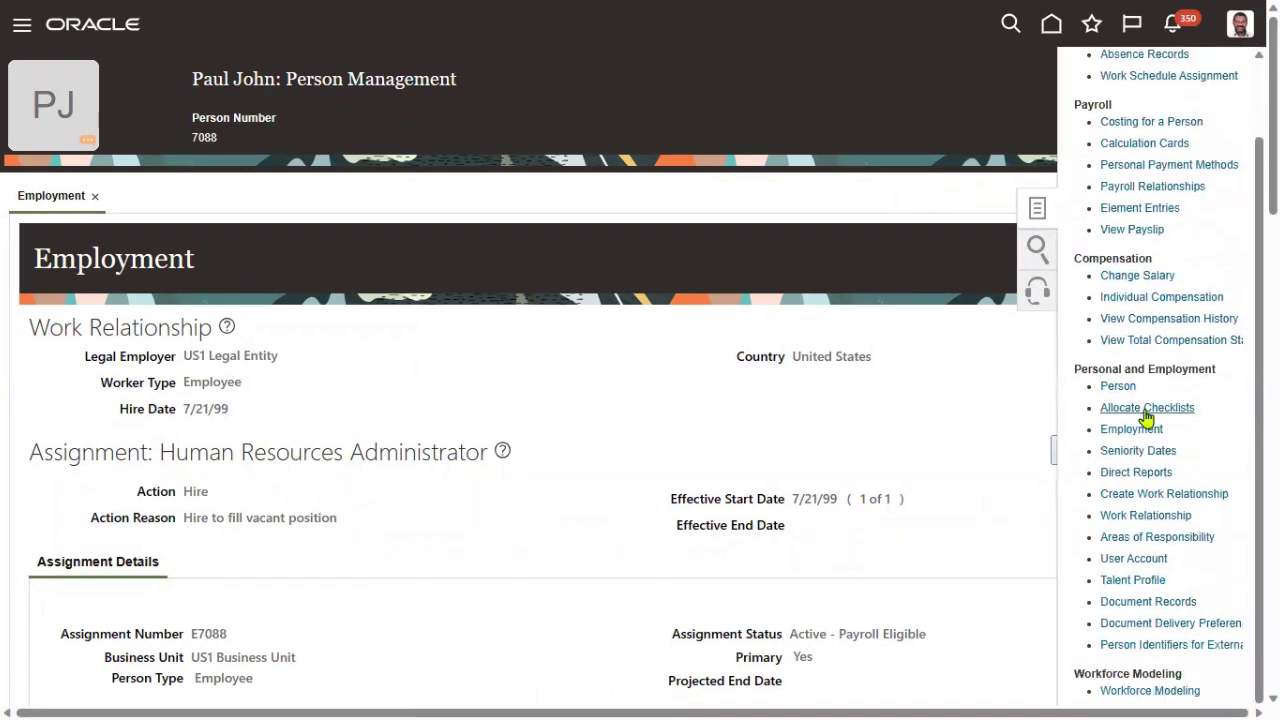
click(1130, 388)
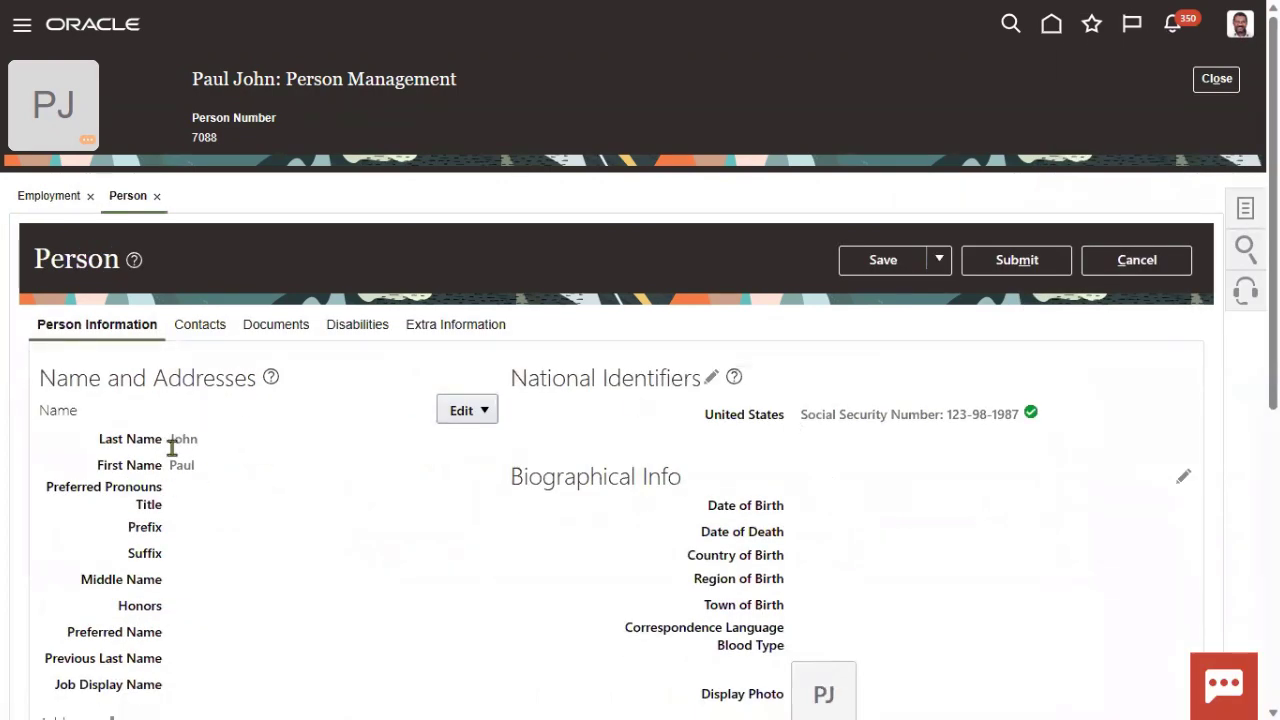
scroll(150, 405, down, 2)
scroll(147, 399, down, 3)
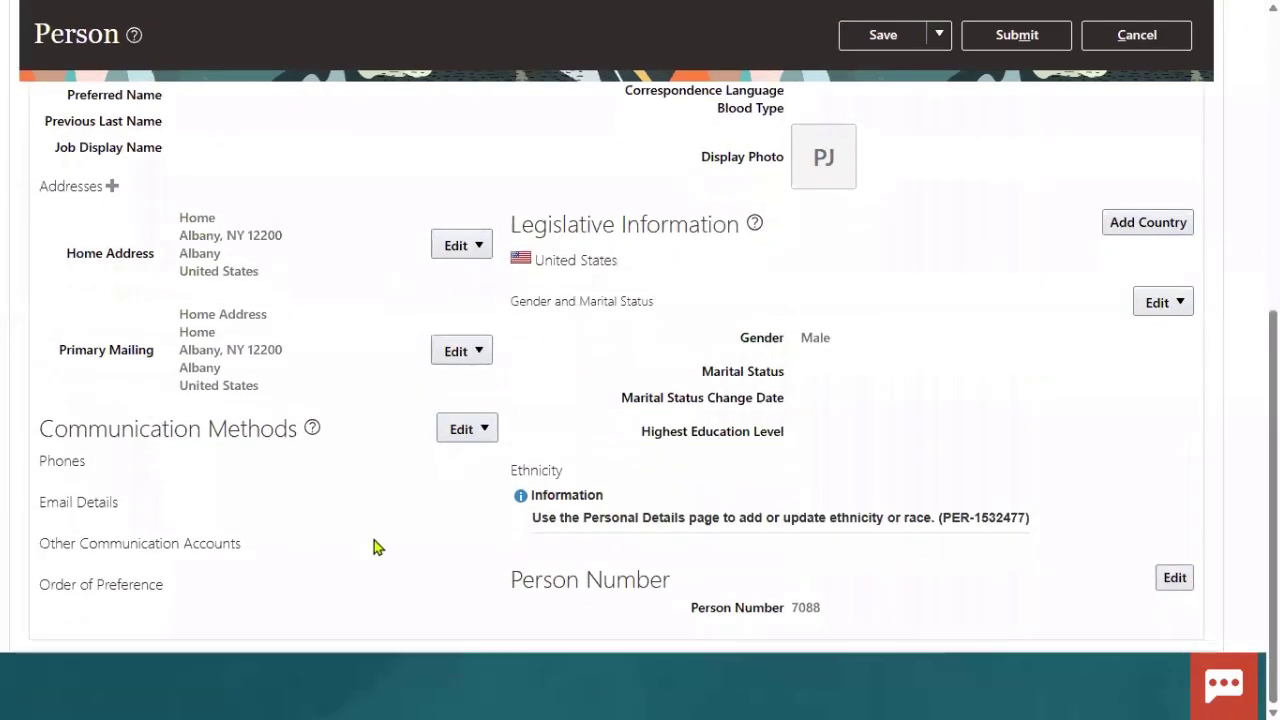
drag(507, 579, 614, 609)
click(600, 610)
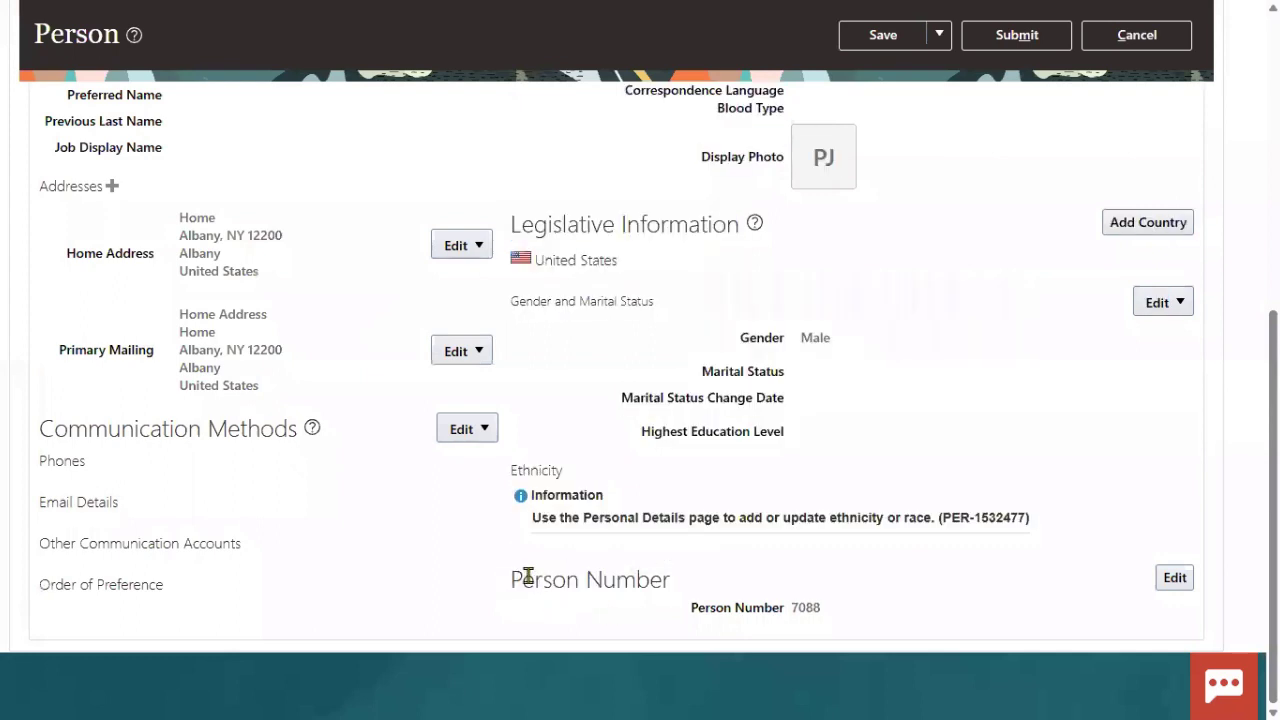
drag(512, 580, 672, 592)
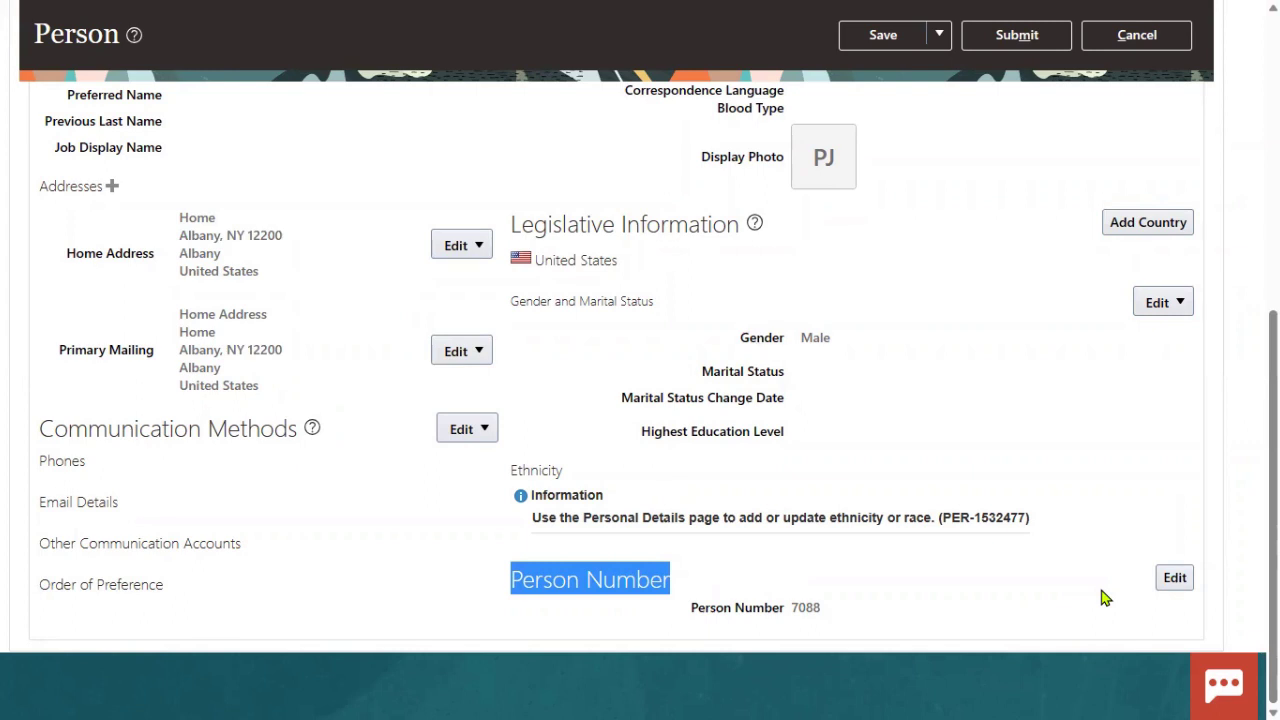
- Change the person number from 7088 to 7088221 and save the person changes
click(1174, 578)
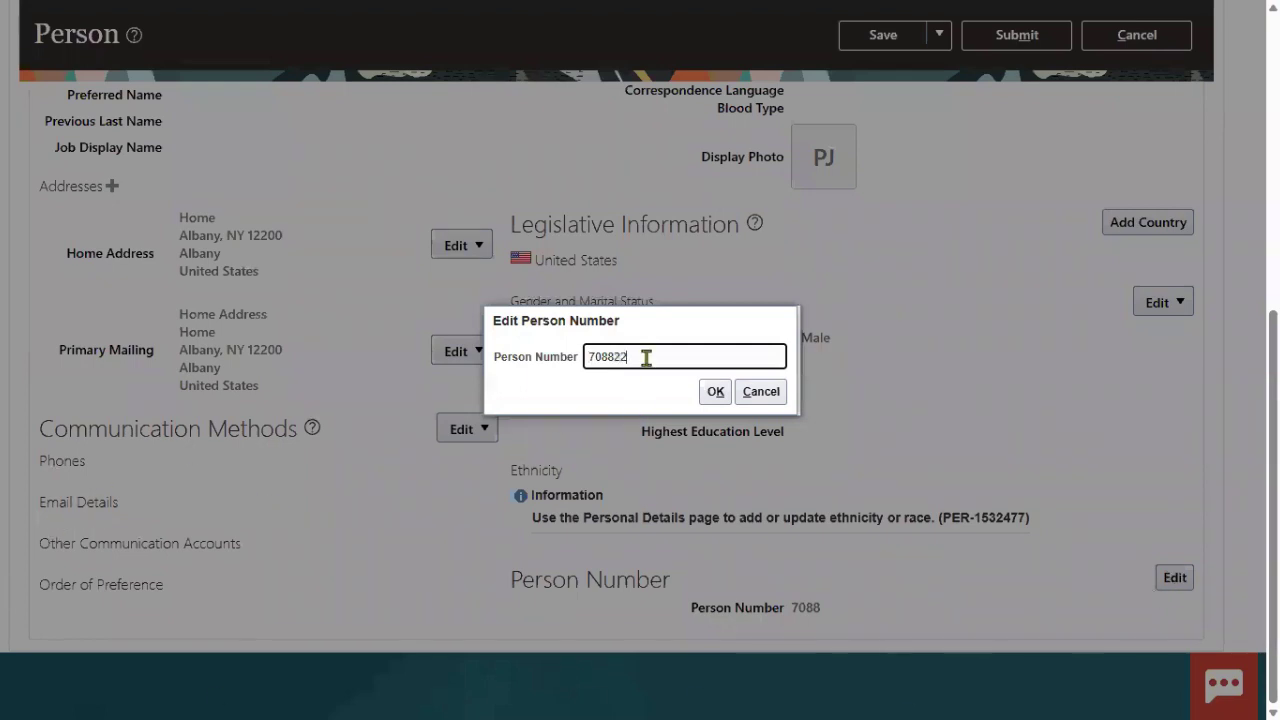
text(221)
drag(647, 358, 518, 366)
key(ctrl+c)
click(715, 391)
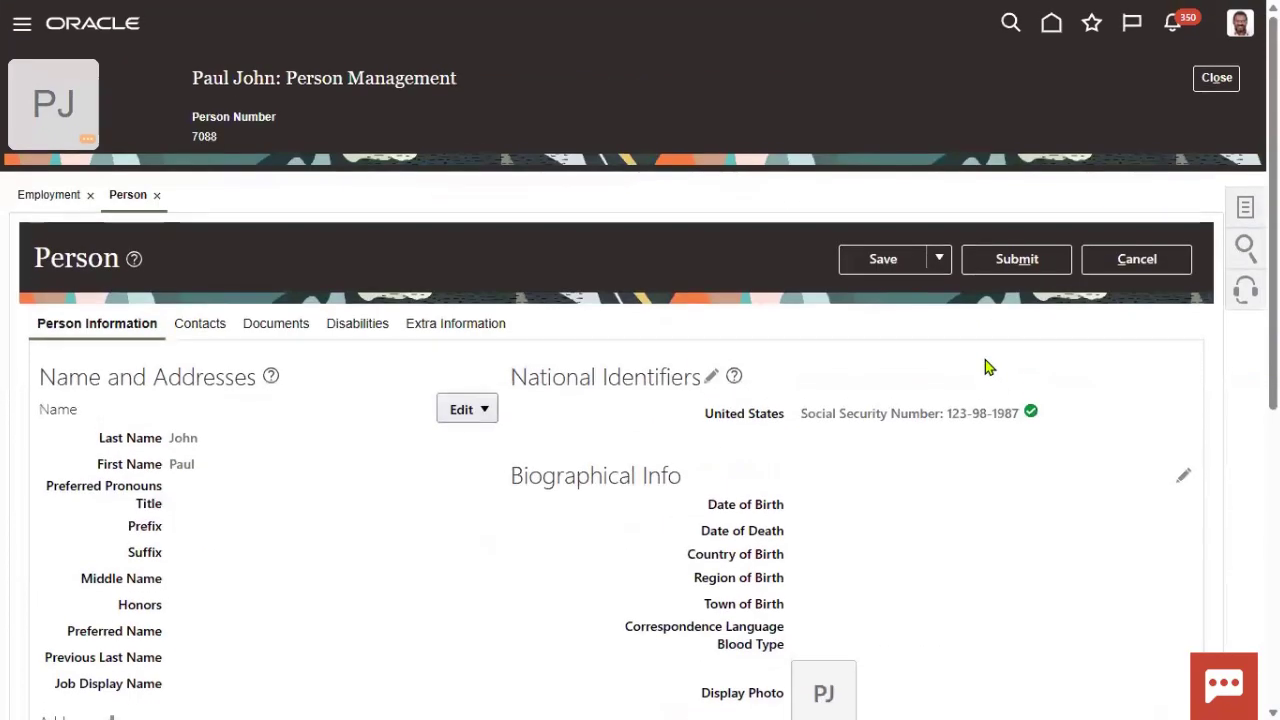
click(895, 264)
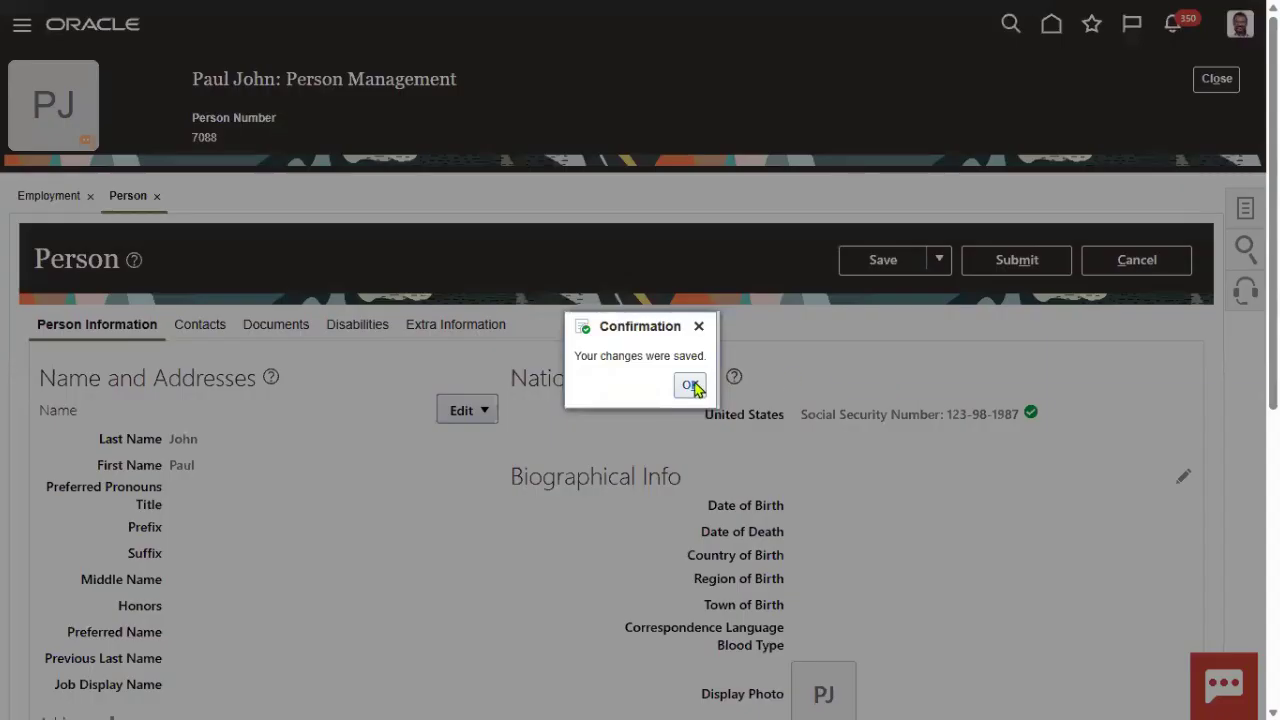
click(689, 385)
- Submit the person number change, confirm it, and close the employee's record
click(1039, 267)
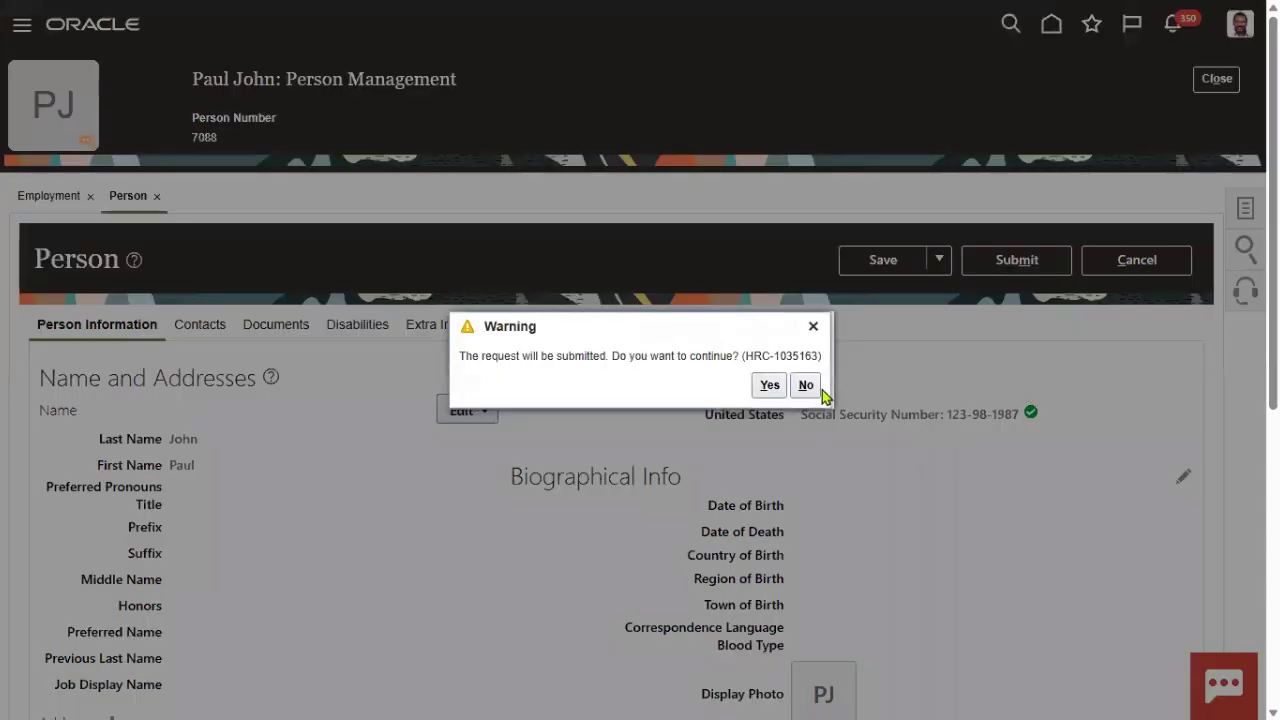
click(770, 386)
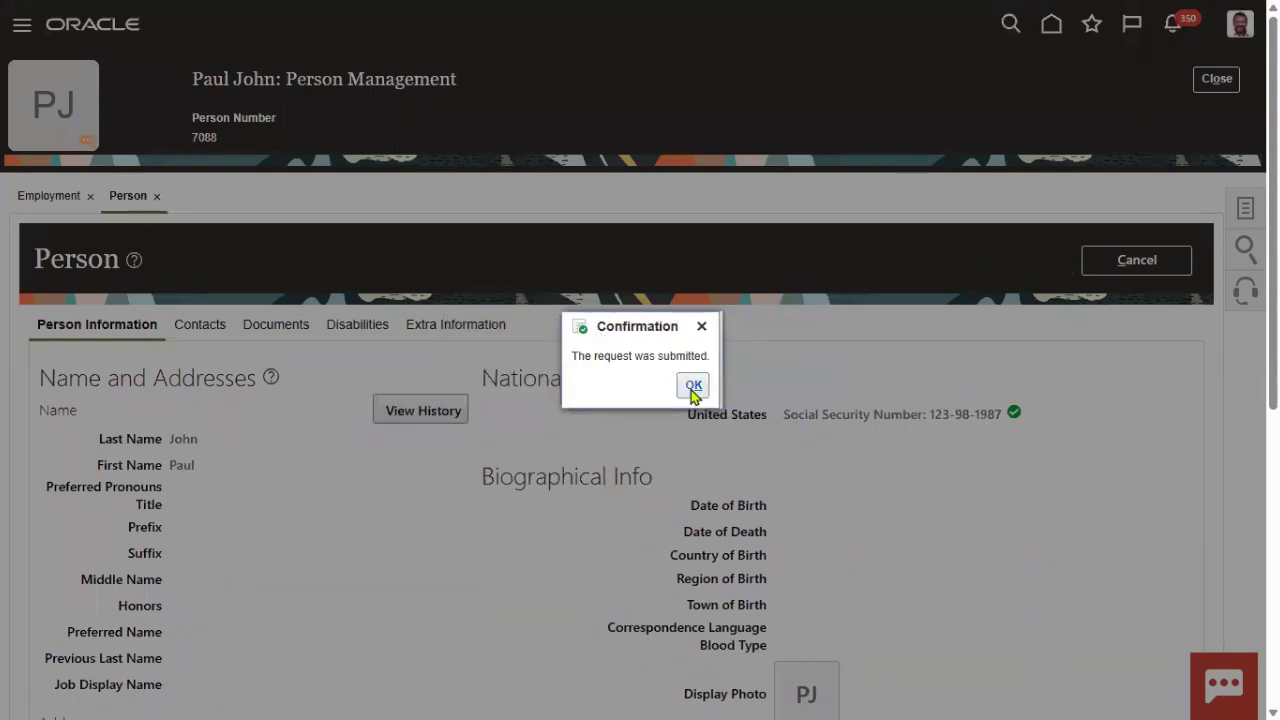
click(693, 385)
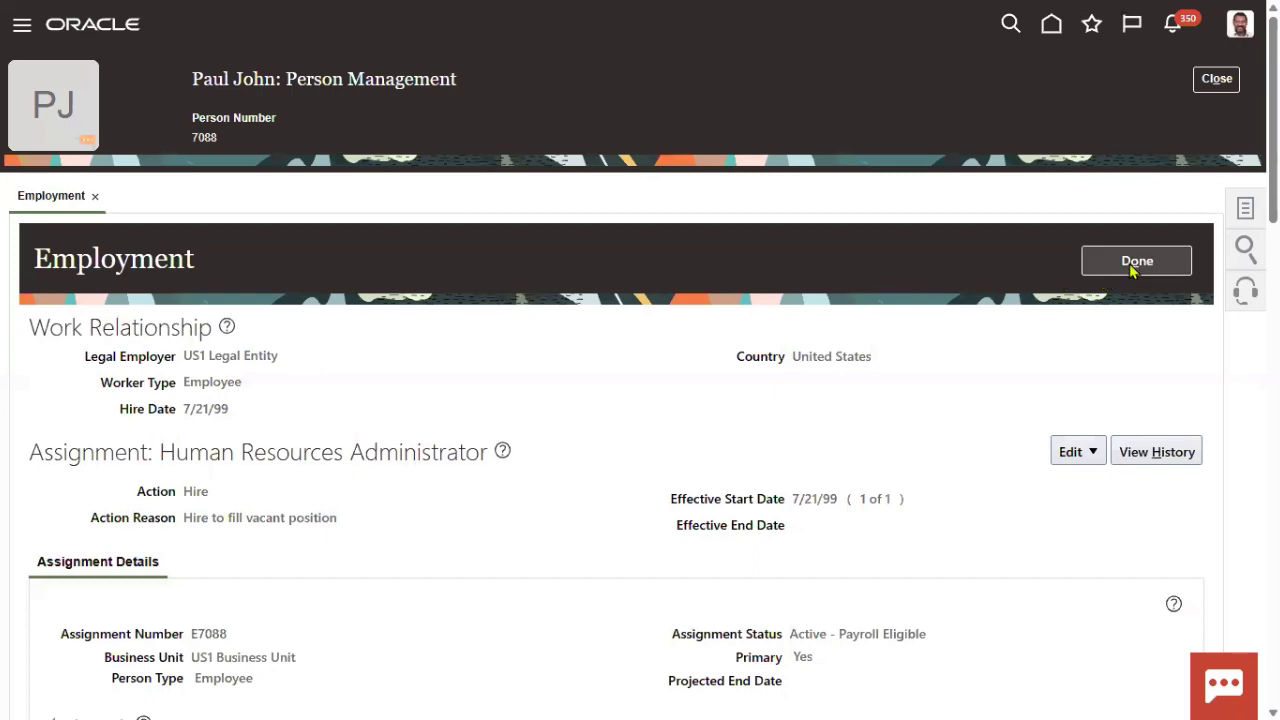
click(1137, 263)
click(1212, 80)
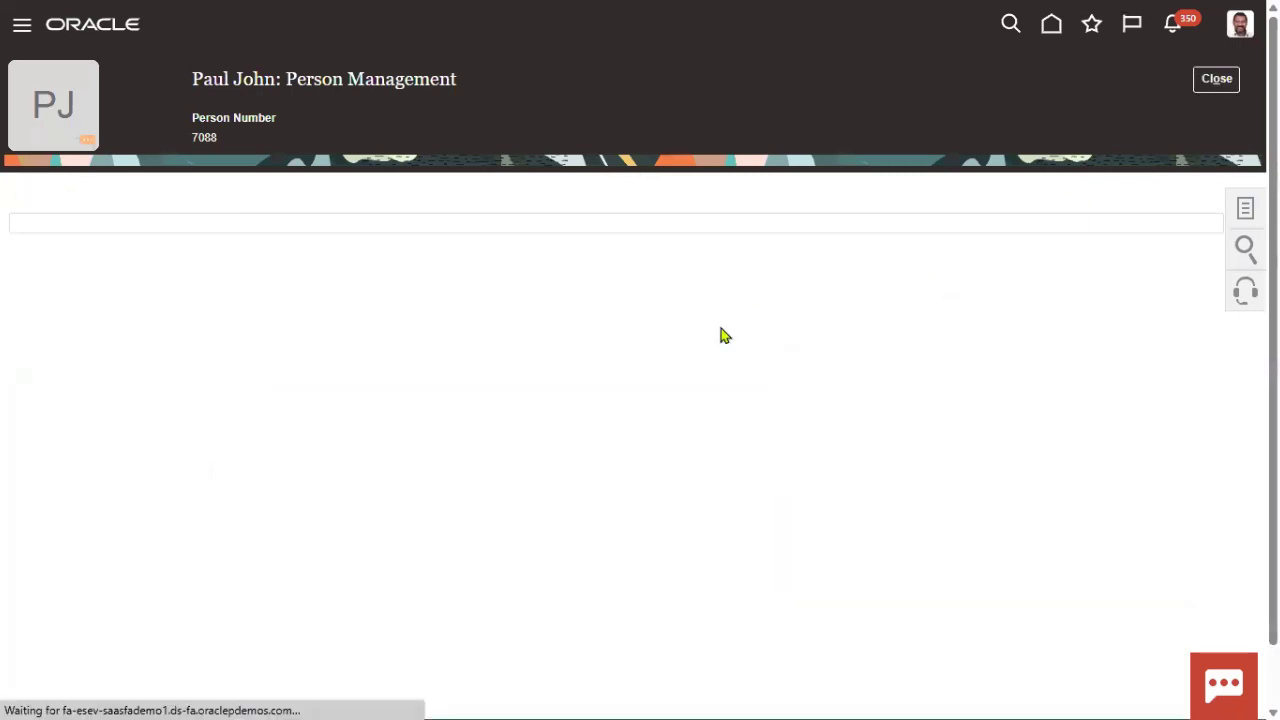
click(357, 320)
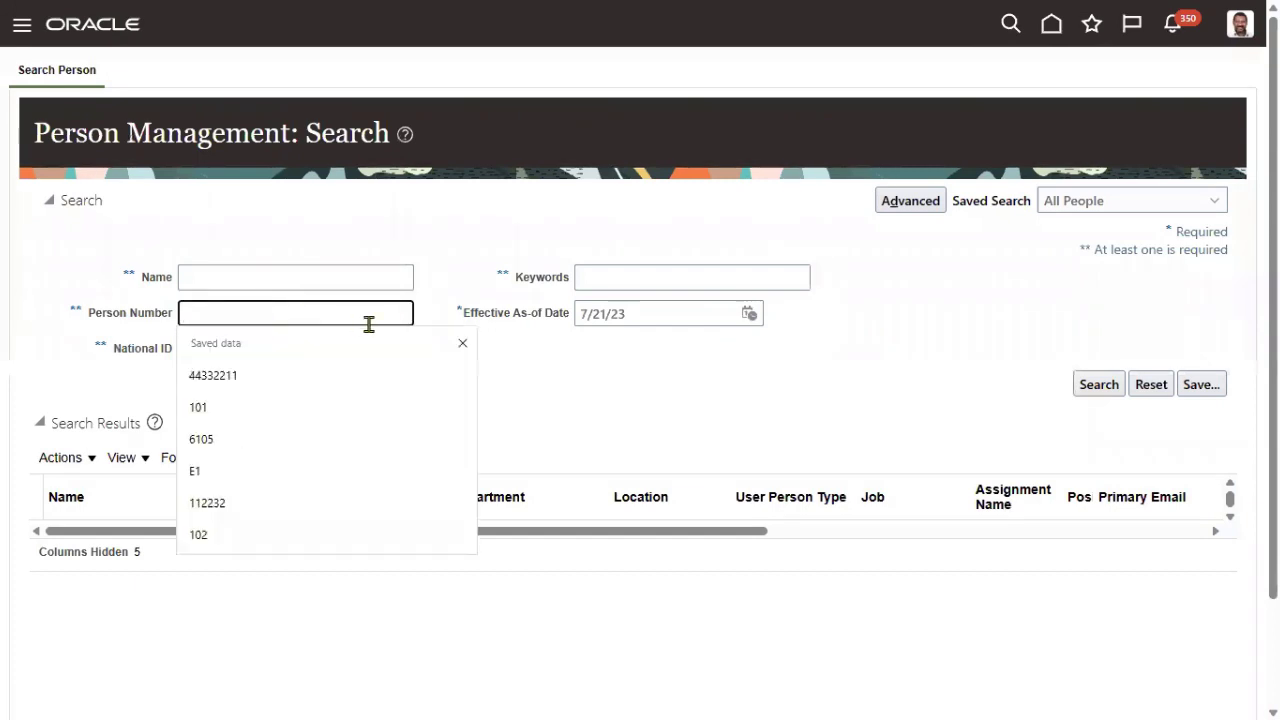
key(ctrl+v)
click(1092, 384)
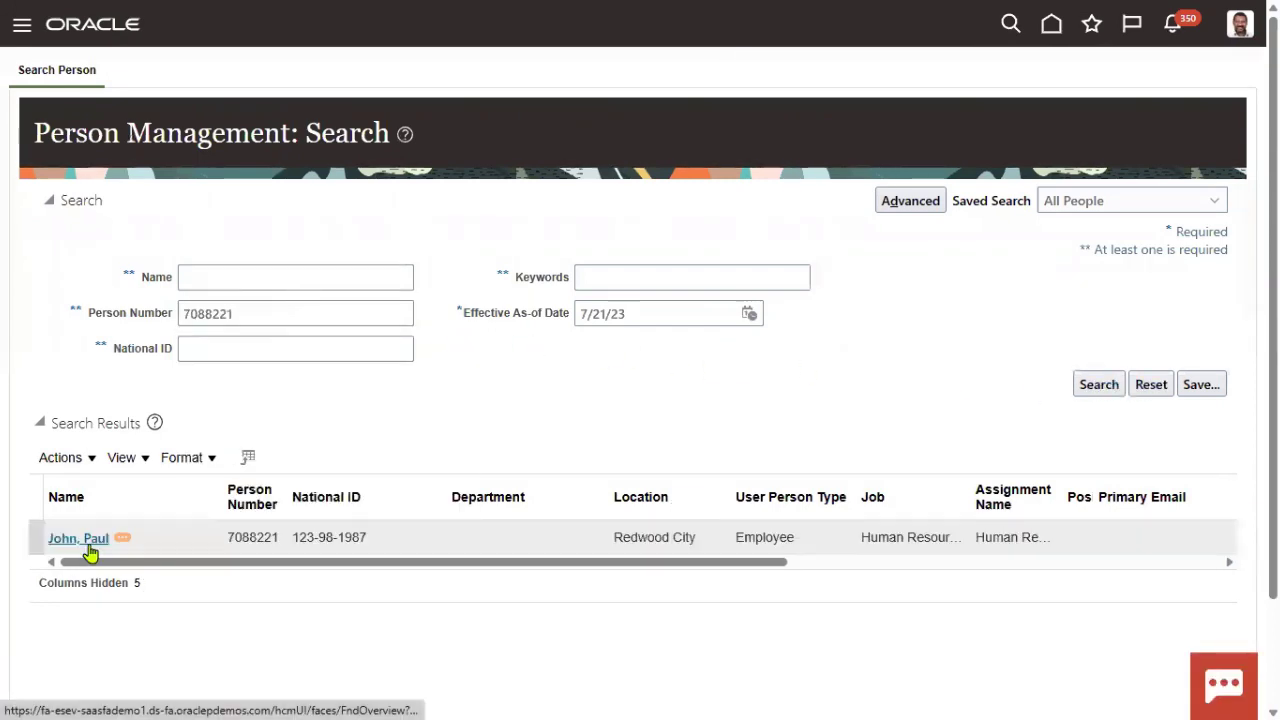
click(86, 541)
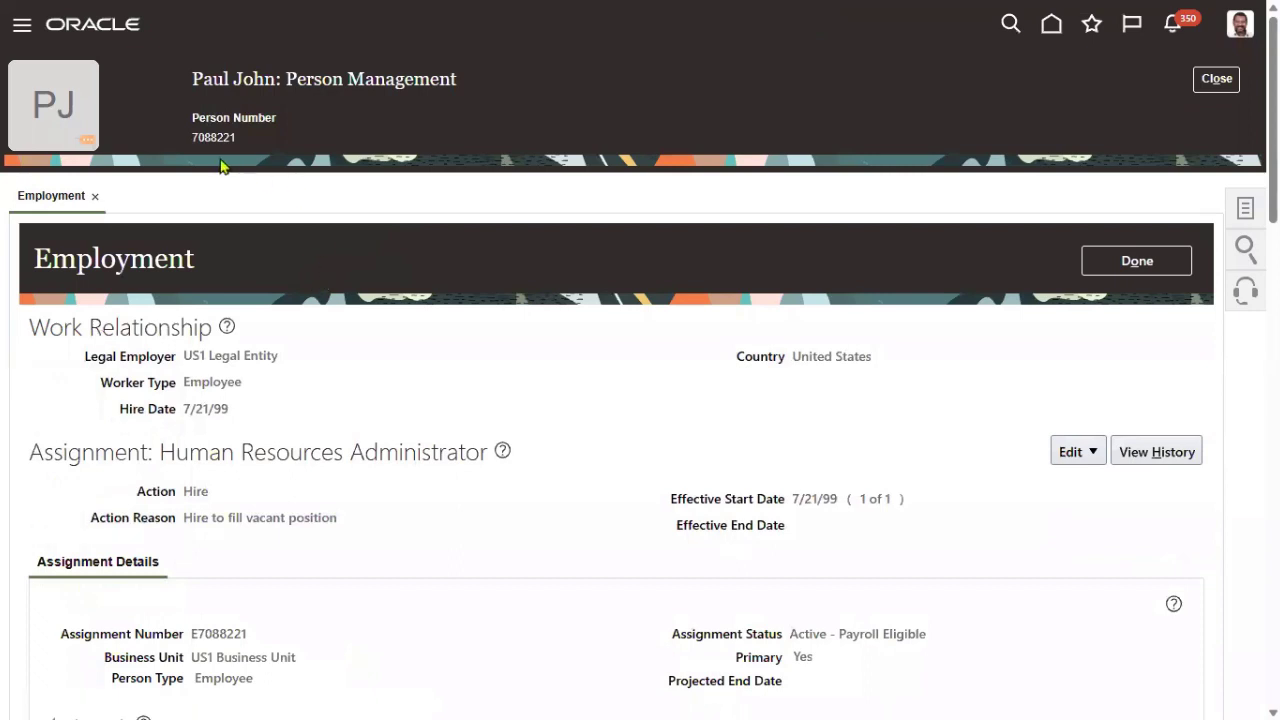
drag(191, 137, 251, 142)
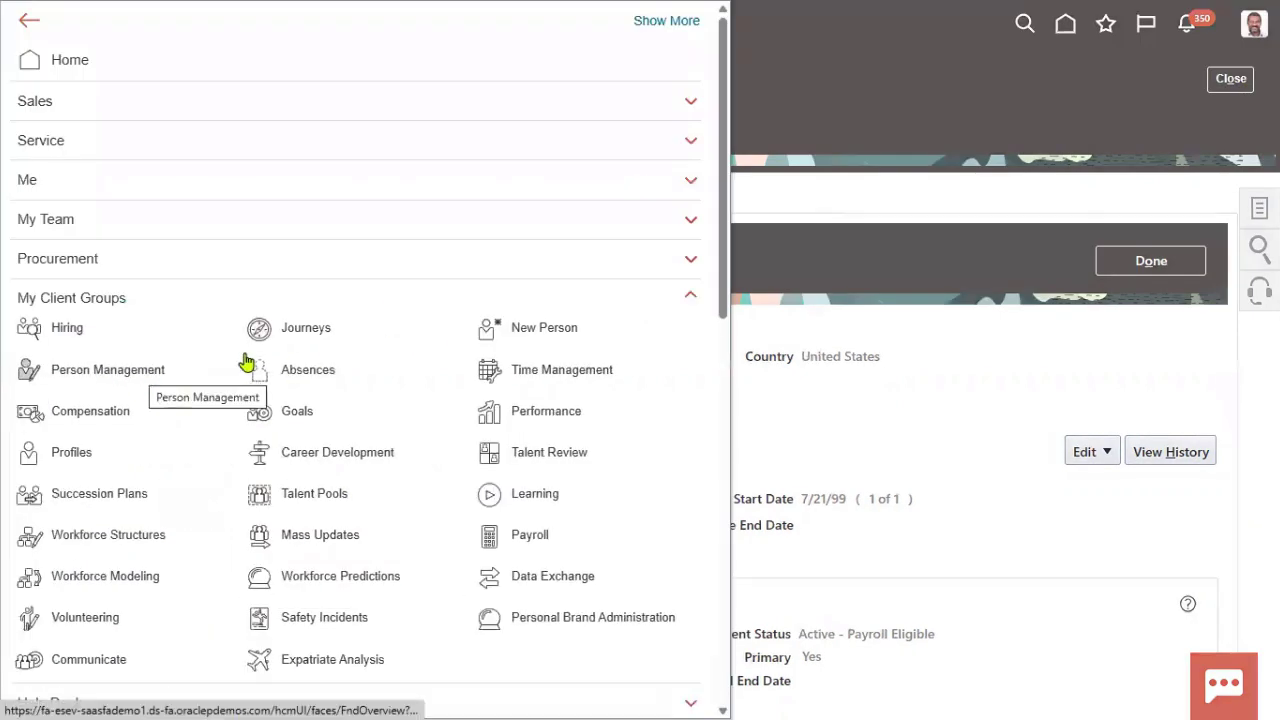
- Start Hire an Employee from New Person and point out the Employee worker type and Person Number field
click(530, 334)
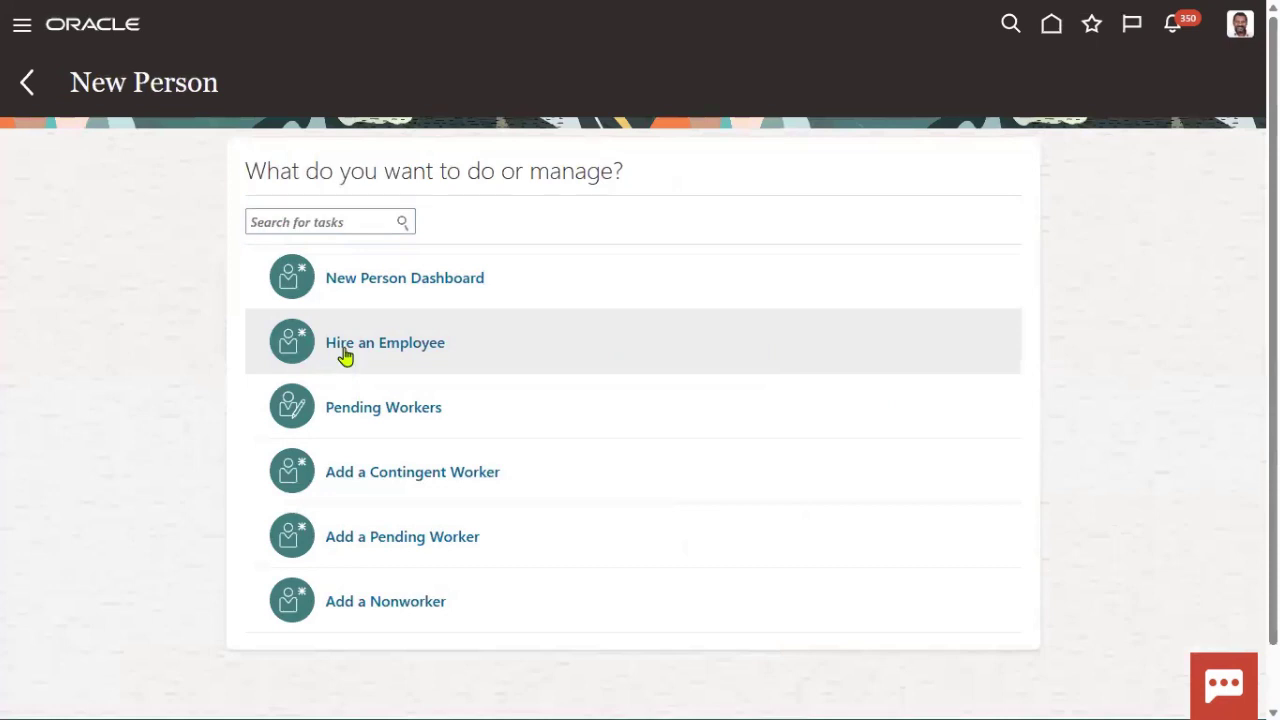
click(343, 350)
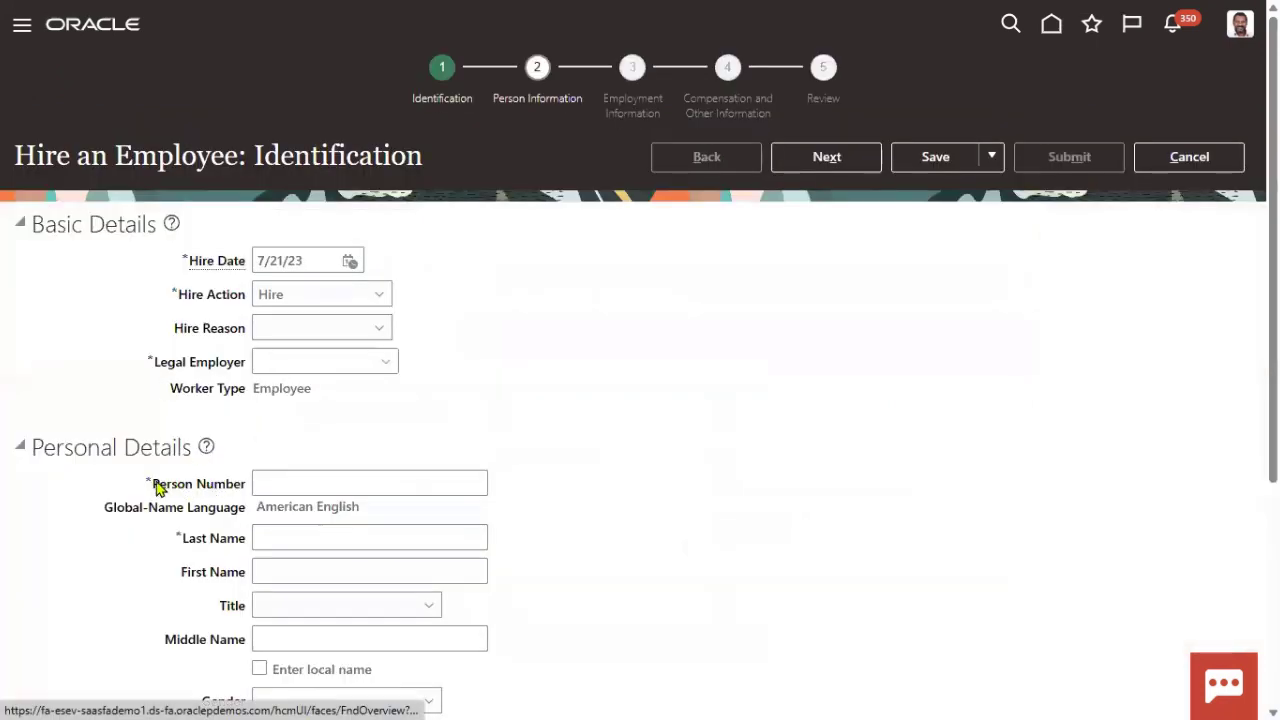
drag(158, 484, 251, 495)
drag(128, 497, 172, 497)
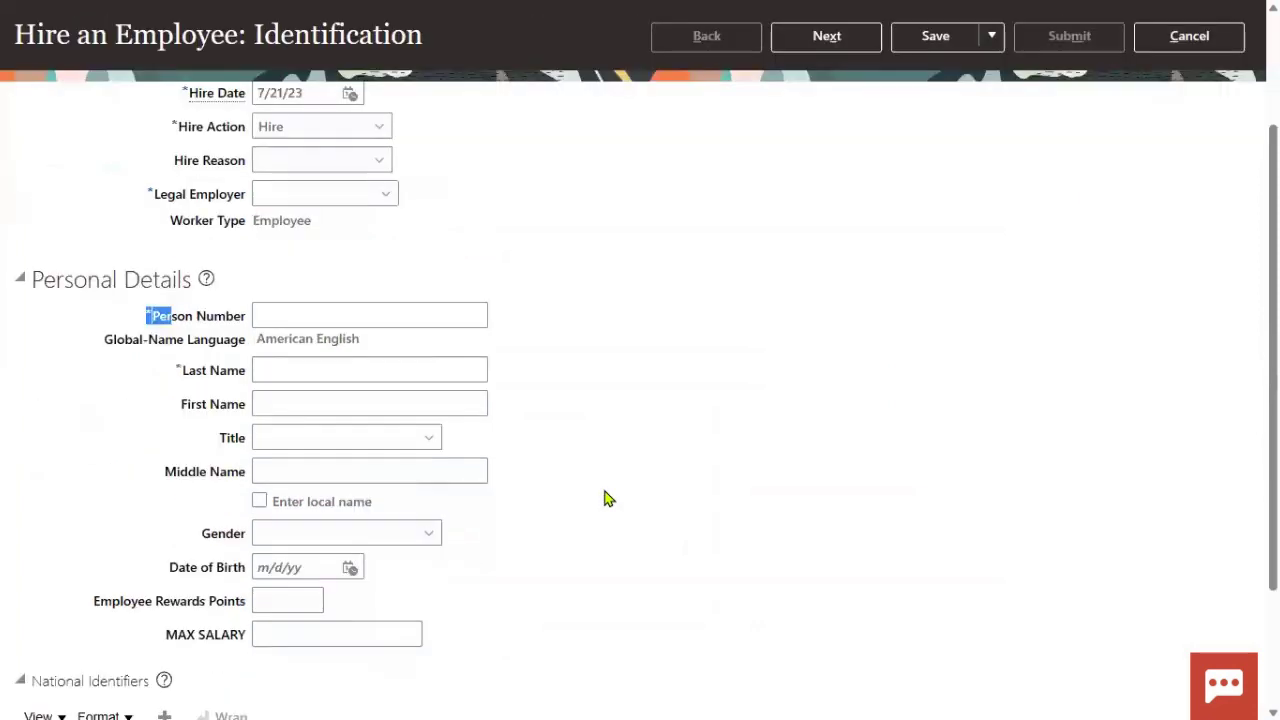
scroll(608, 500, down, 2)
click(617, 399)
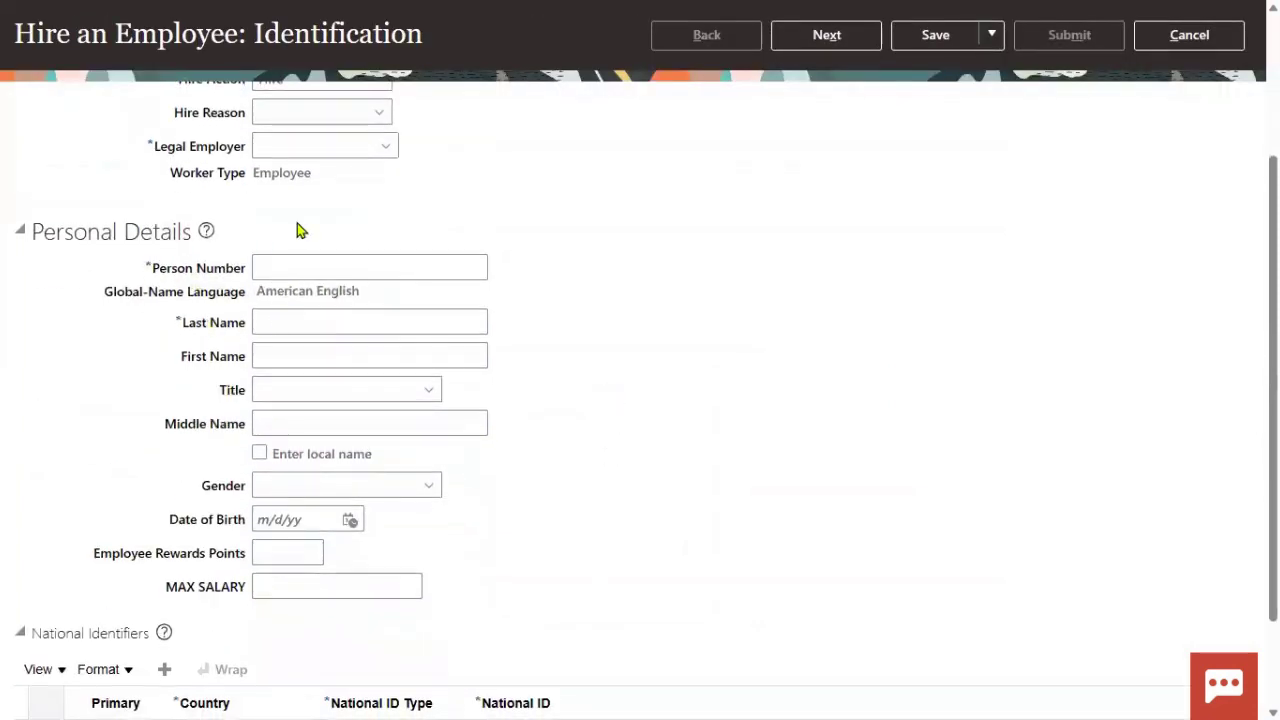
scroll(297, 226, up, 2)
drag(253, 388, 329, 403)
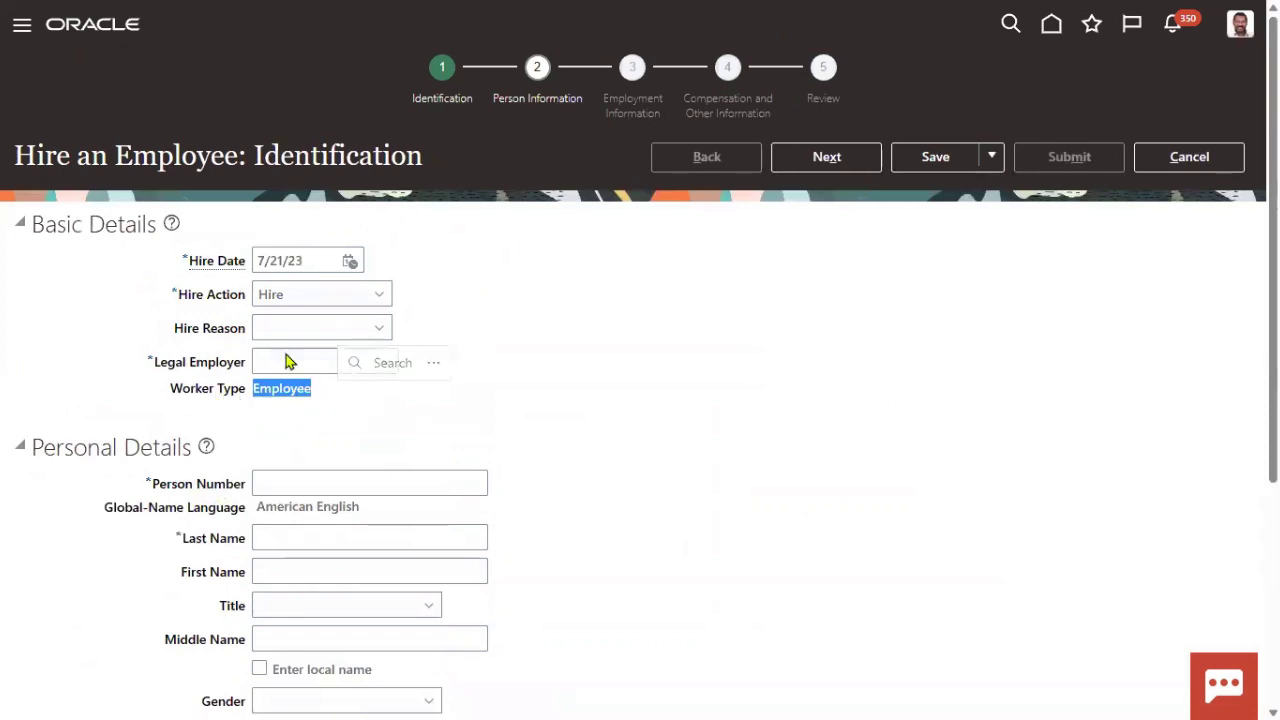
drag(153, 484, 250, 487)
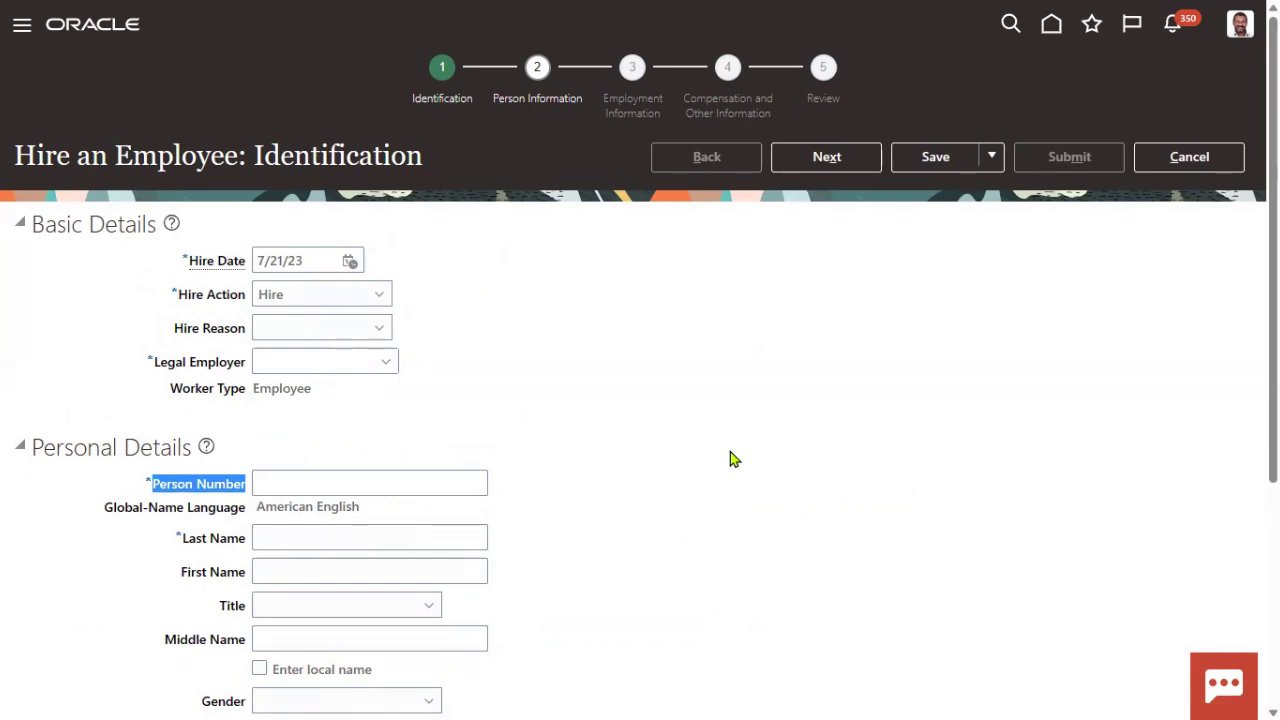
- Switch to the Oracle_Fusion_Training_HCM_JULY_2023 enterprise structure sheet and select cells H5, F5:H5 and C5
key(alt+Tab)
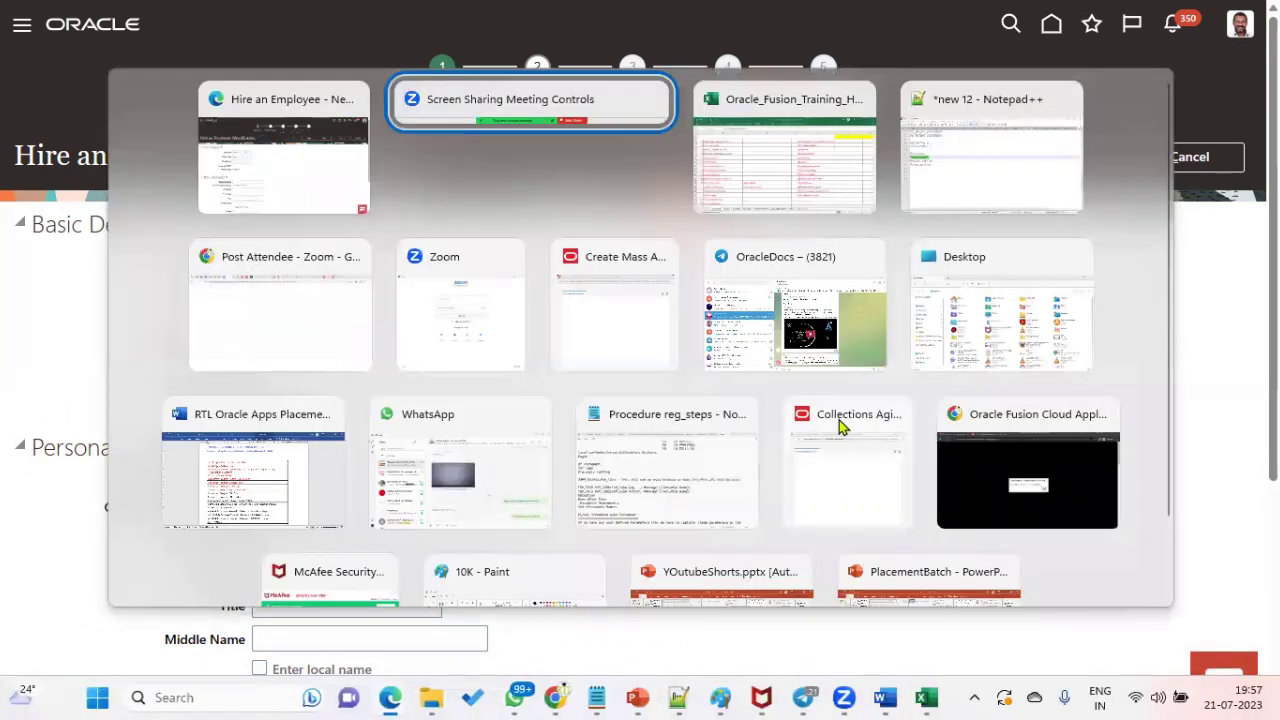
key(ctrl+Page_Up)
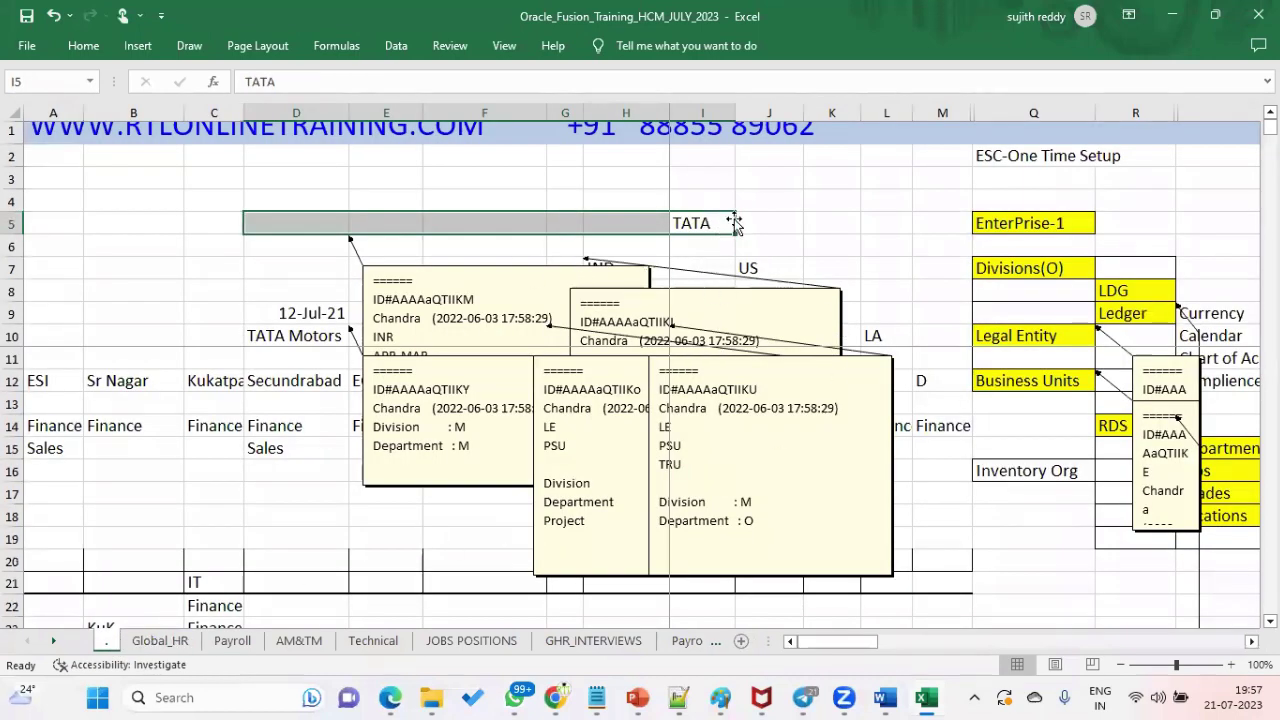
click(500, 462)
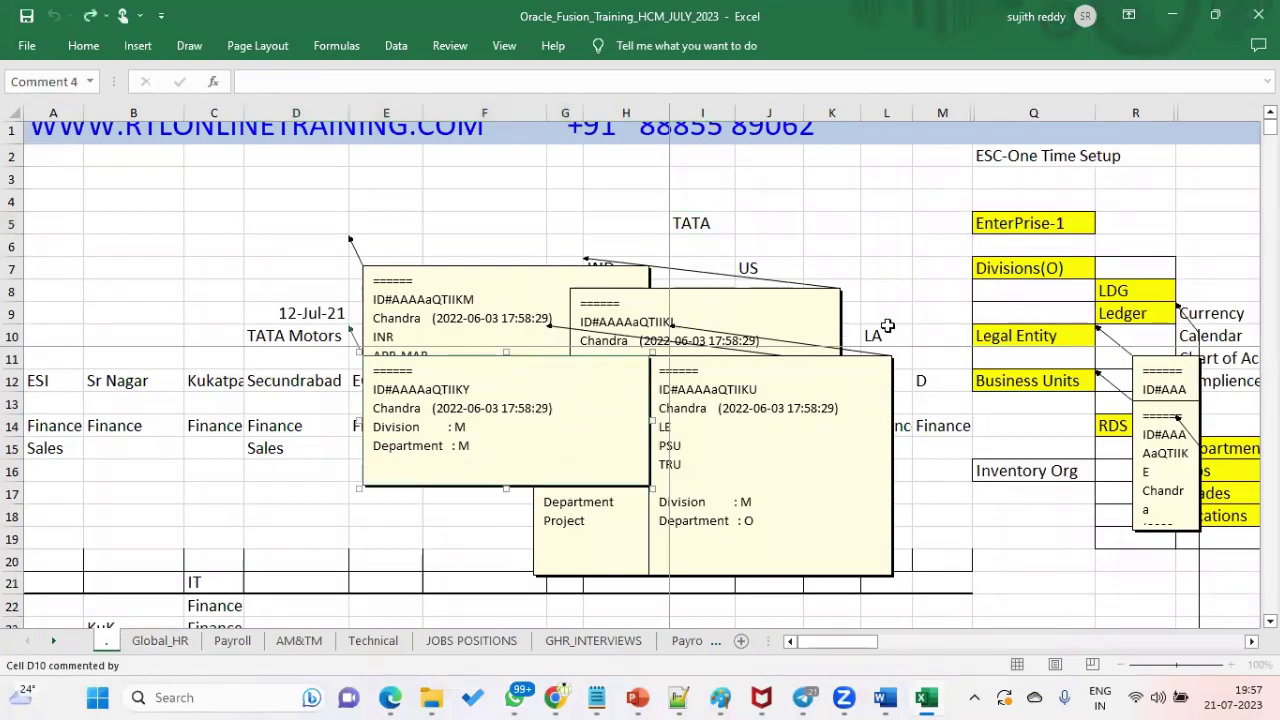
click(674, 229)
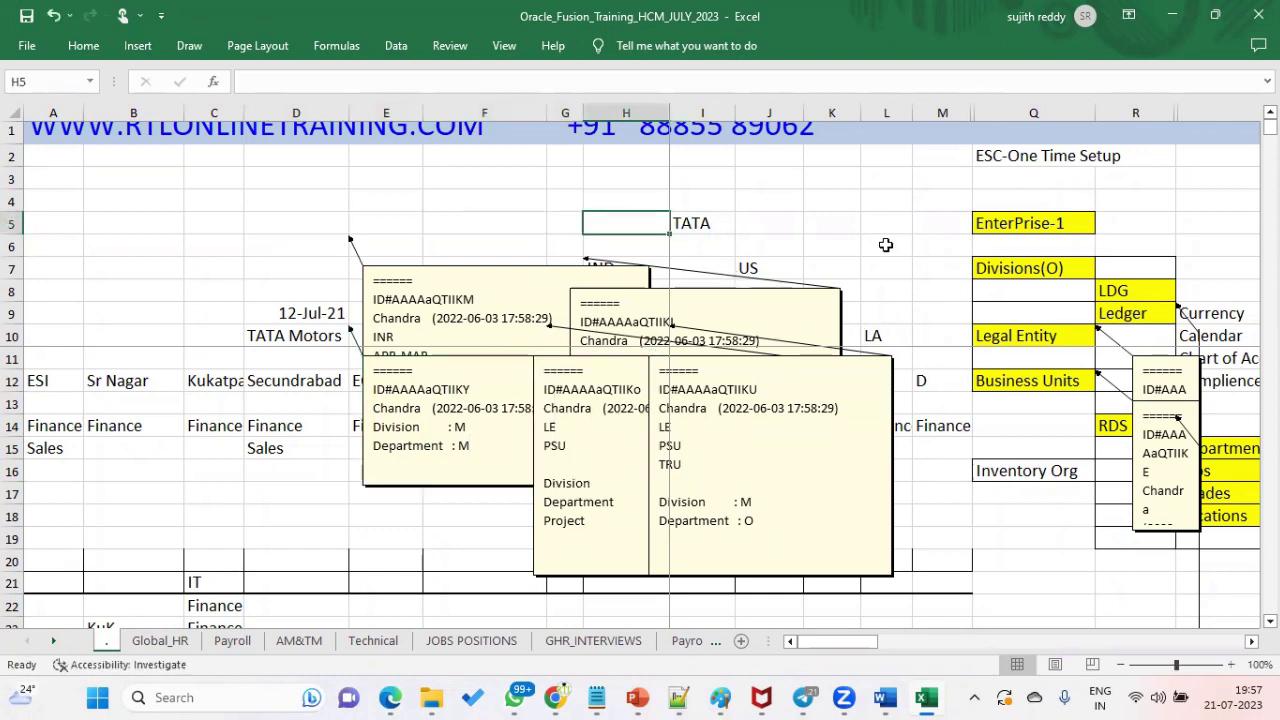
shift+click(537, 233)
click(214, 223)
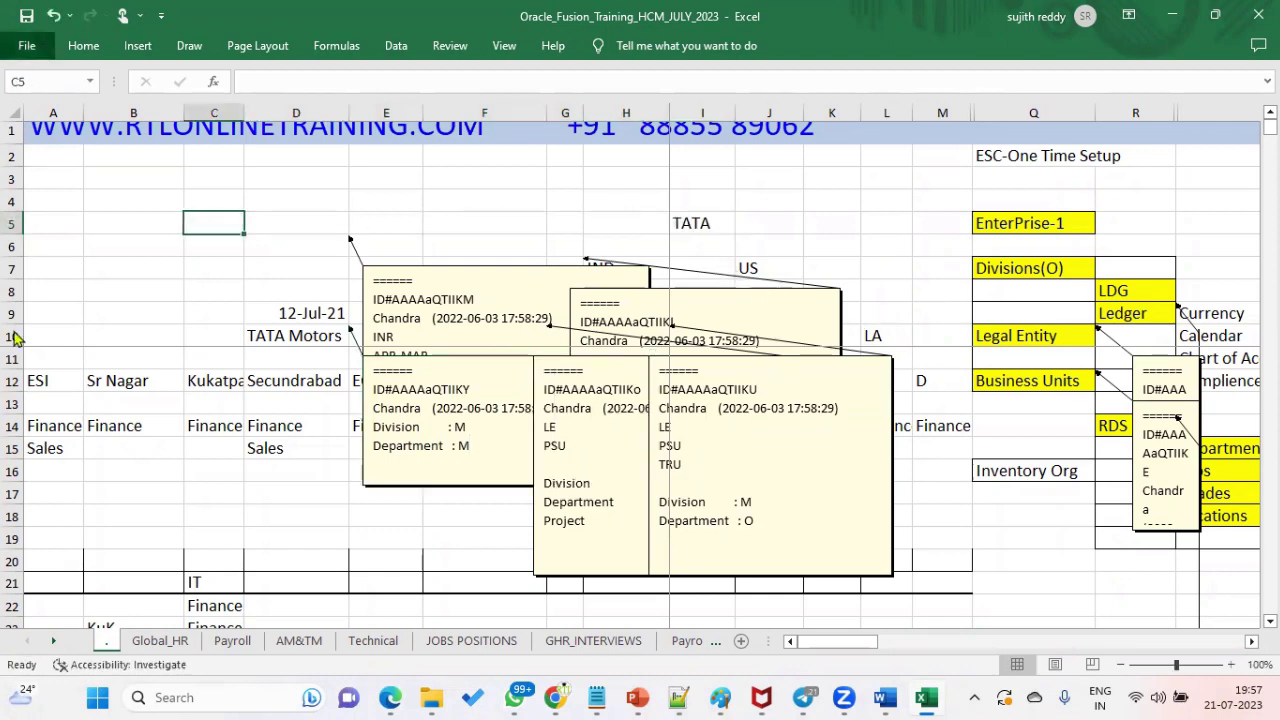
- Open Excel Options' Advanced settings and scroll through them to the Display section's comment options
click(27, 45)
click(55, 613)
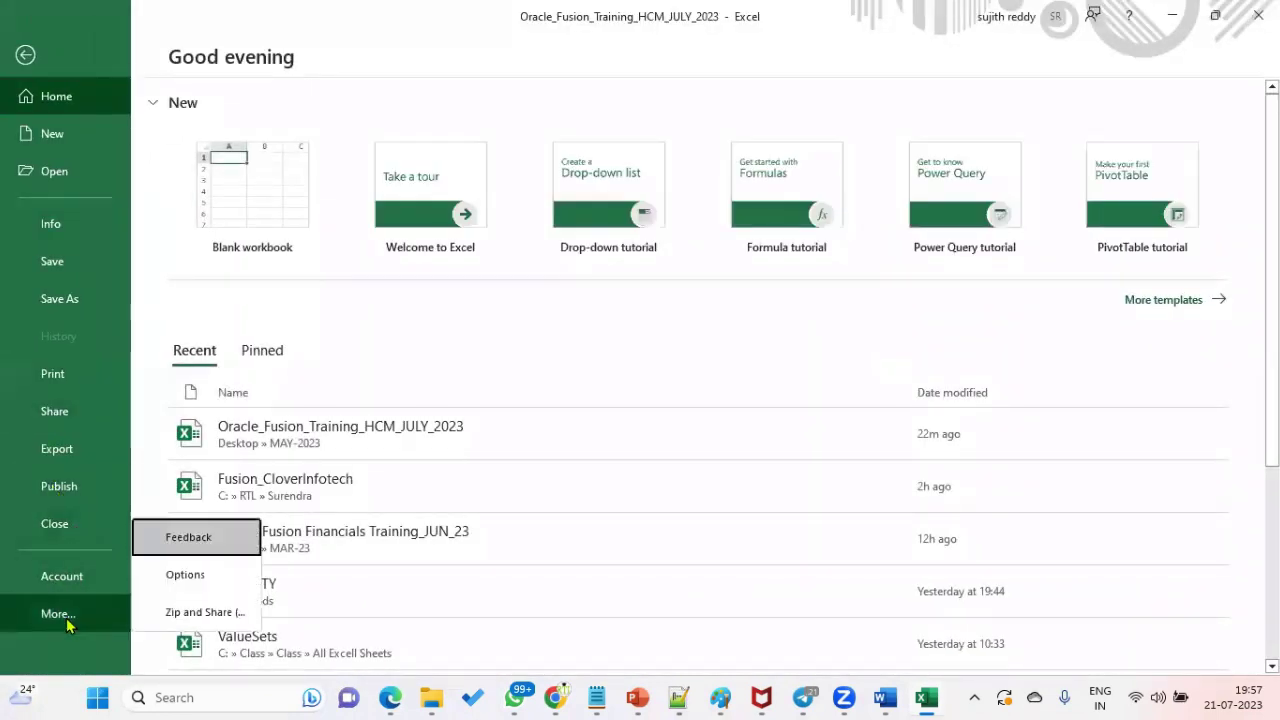
click(200, 577)
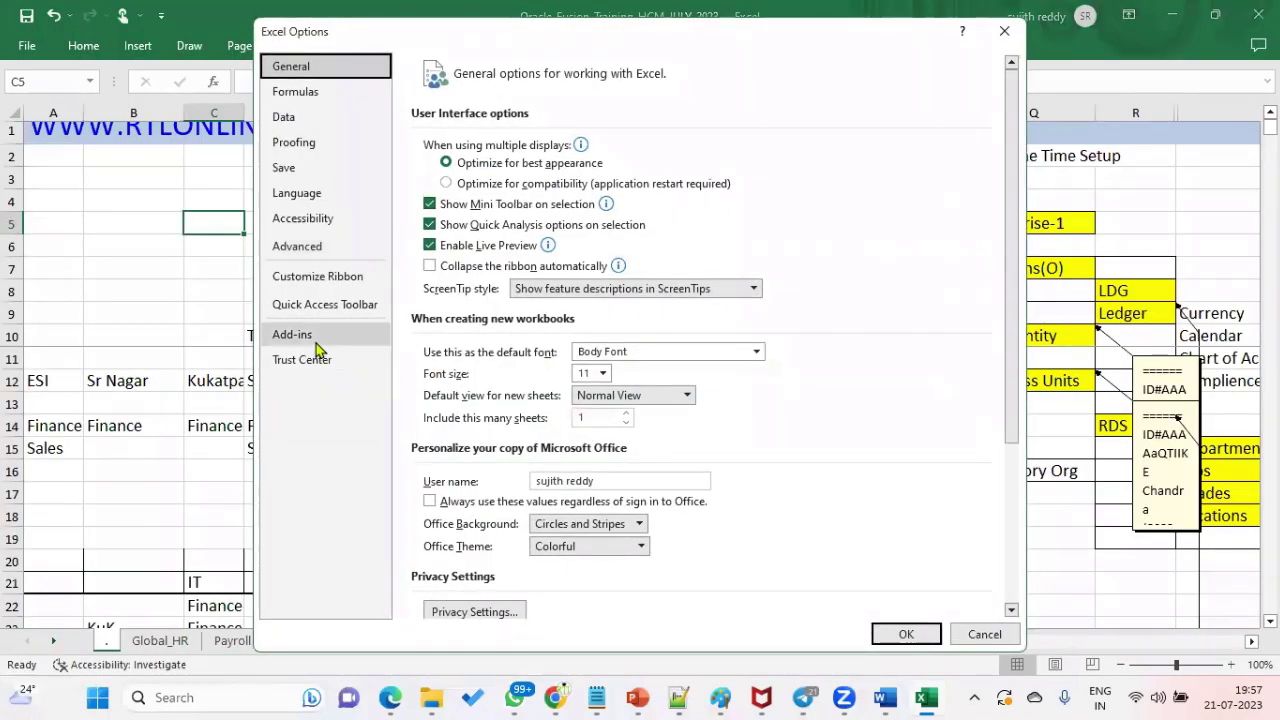
click(346, 250)
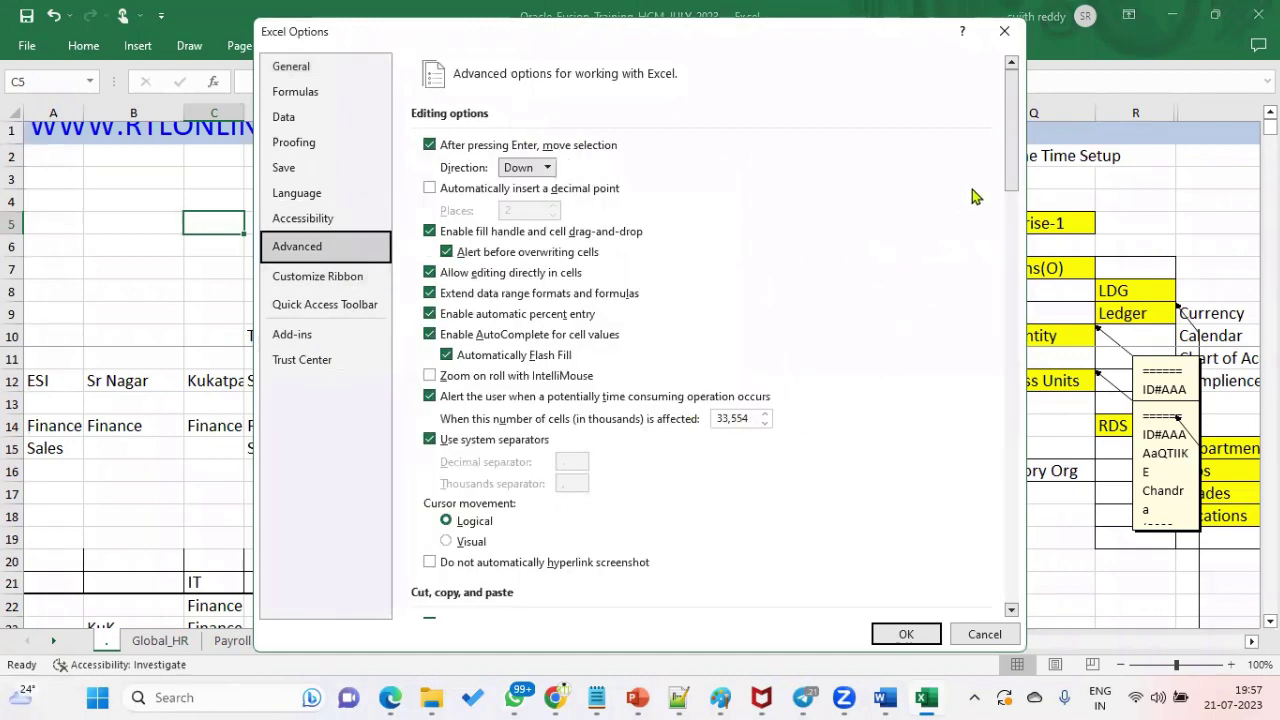
drag(1011, 175, 1005, 457)
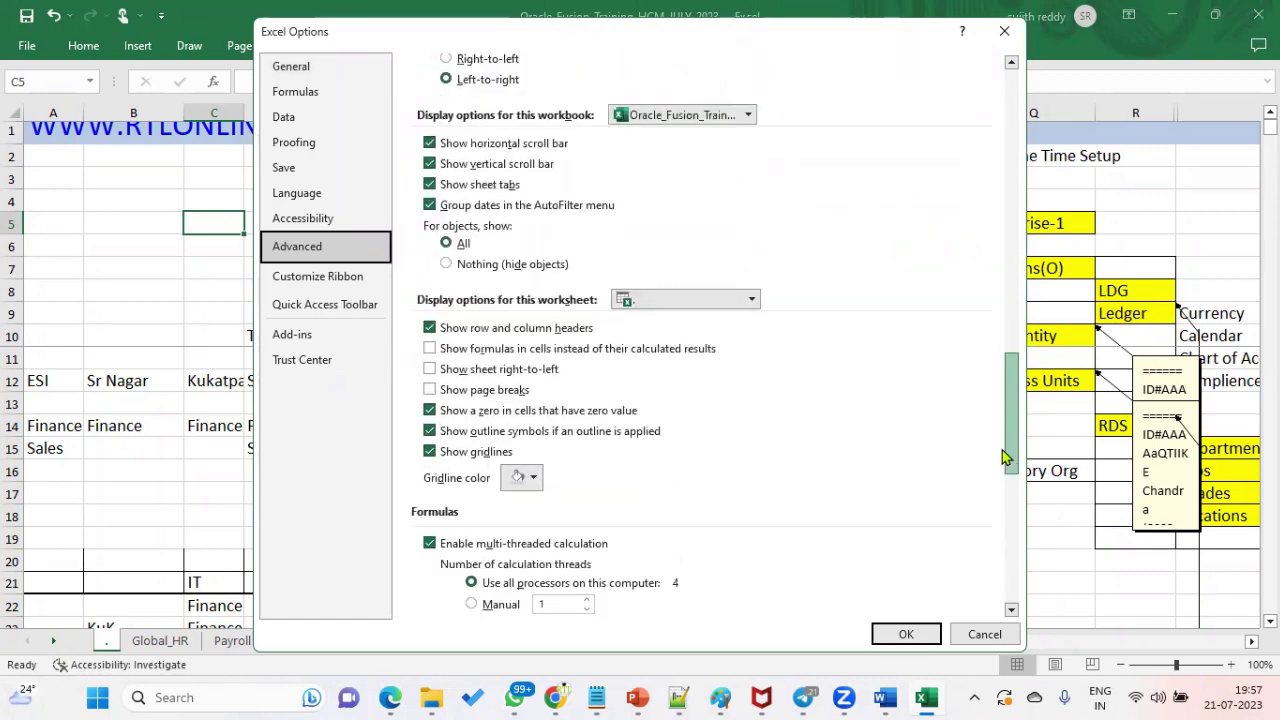
drag(1002, 452, 1004, 145)
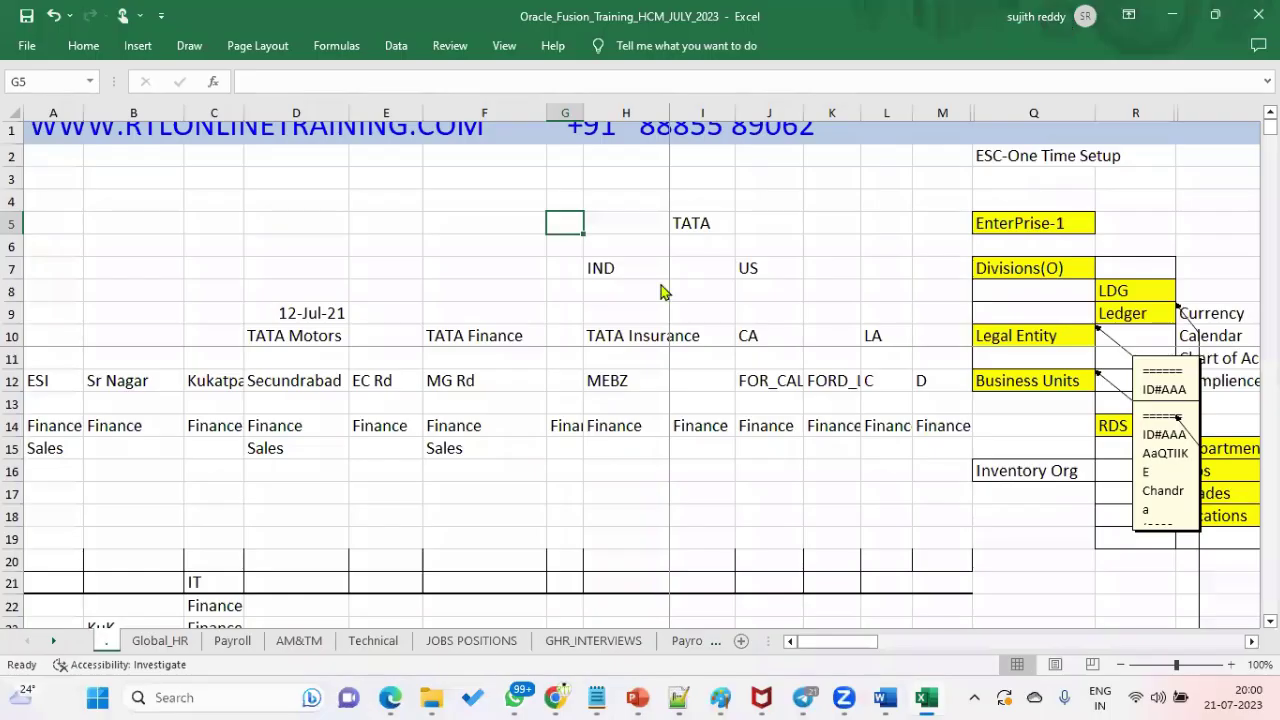
- Highlight the TATA enterprise cell and its Motors, Finance and Insurance columns, then return to Oracle
click(718, 228)
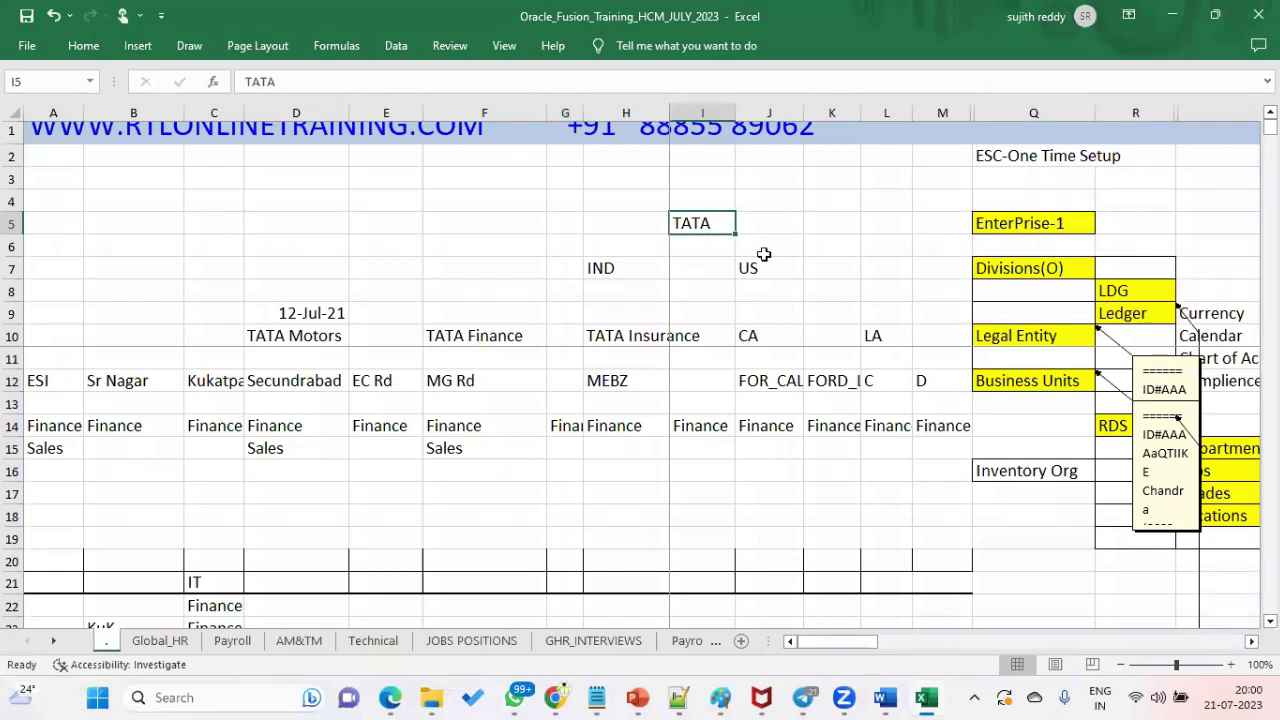
drag(331, 342, 617, 328)
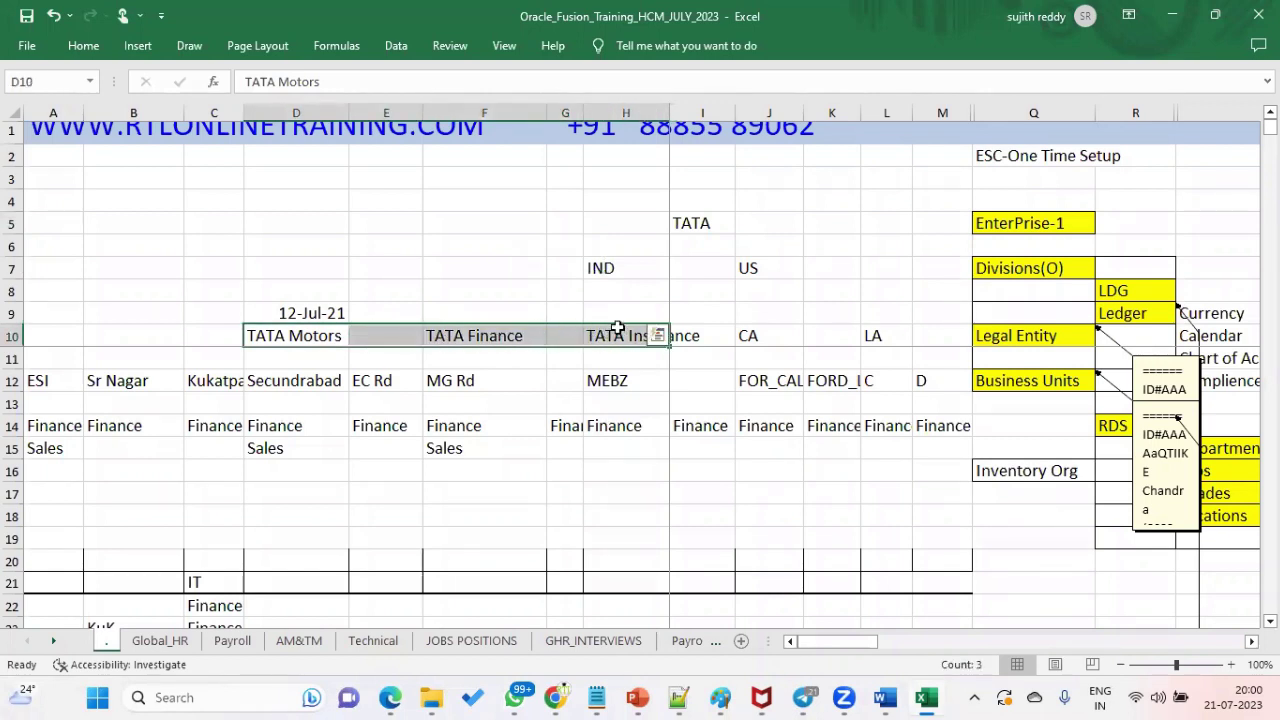
drag(312, 340, 308, 285)
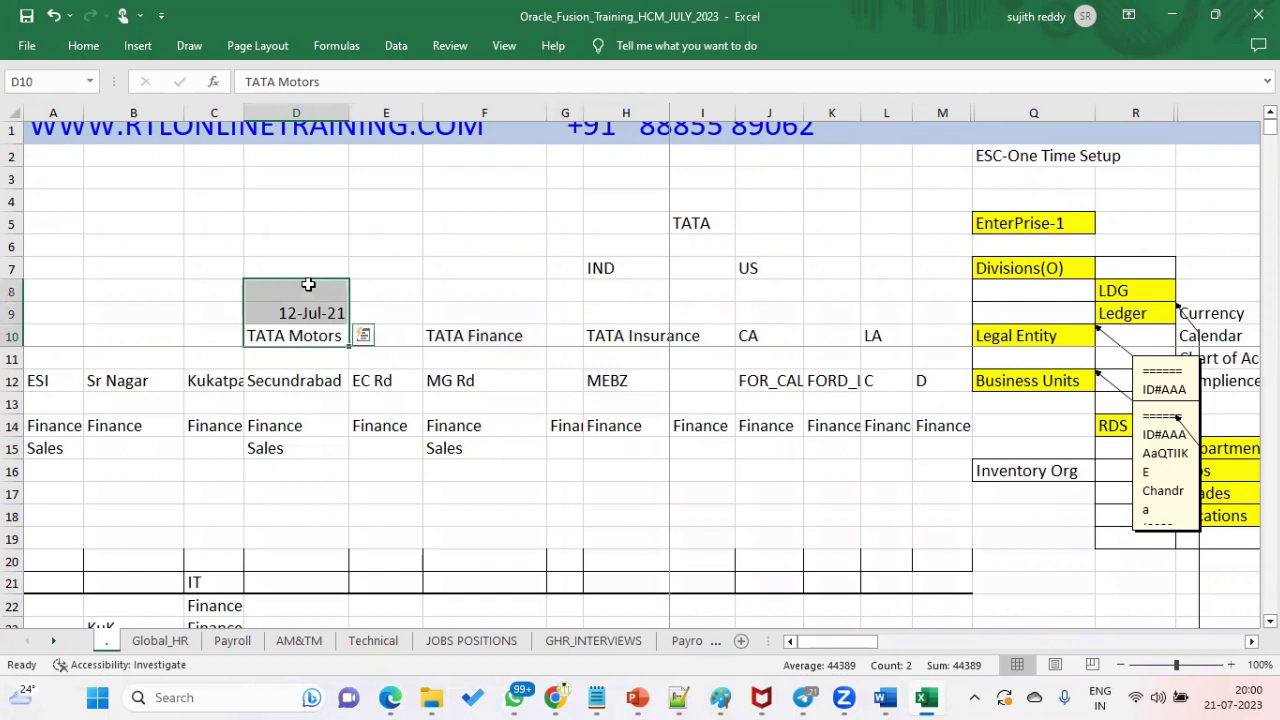
drag(460, 332, 475, 265)
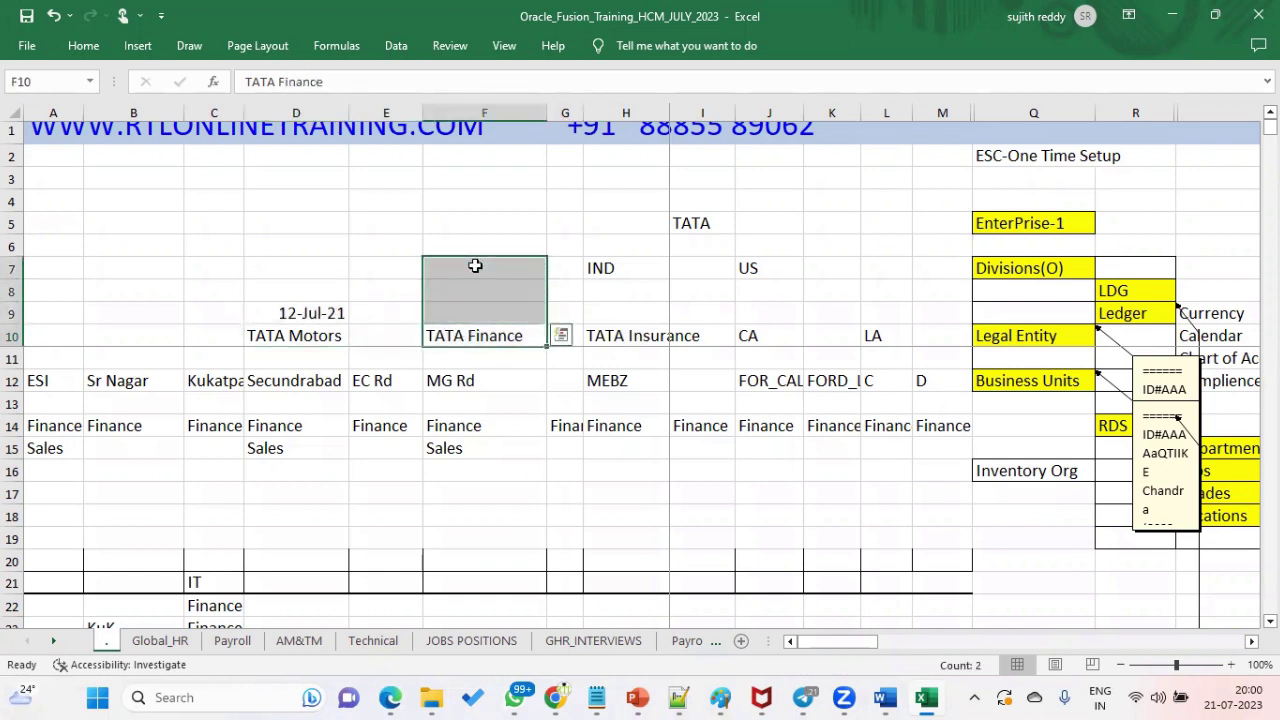
drag(615, 336, 630, 238)
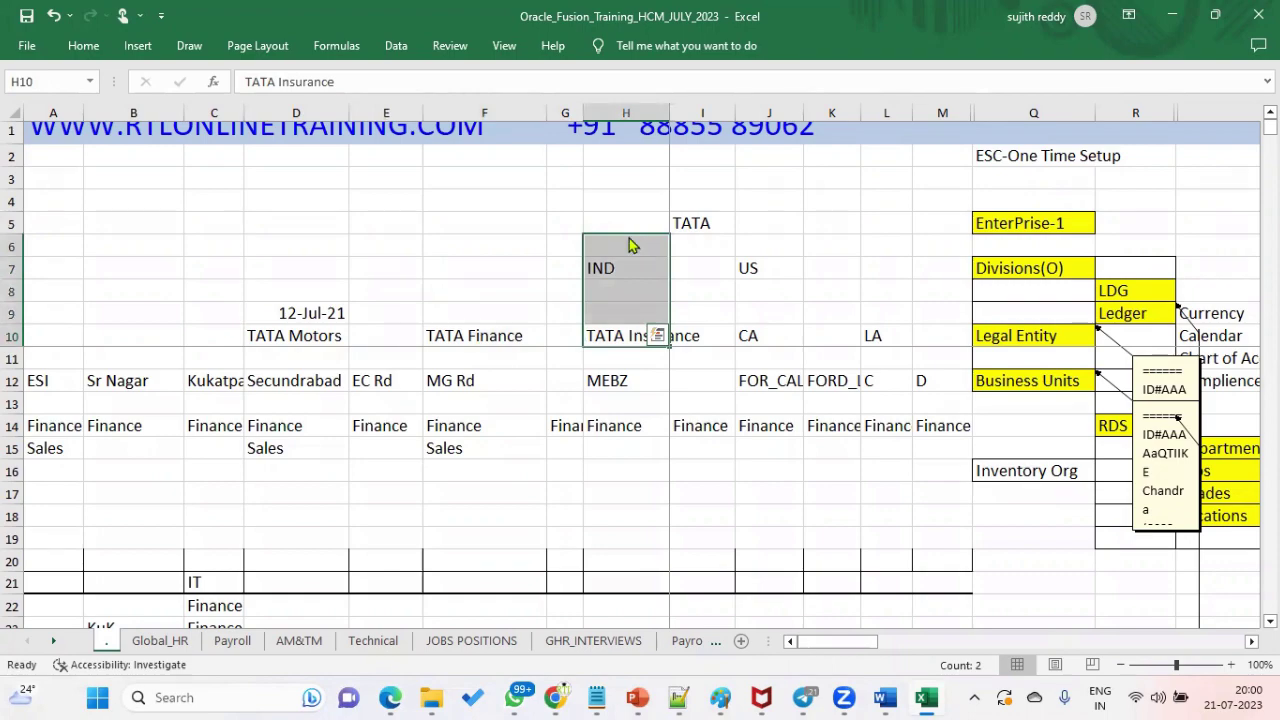
key(alt+Tab)
key(alt+Tab)
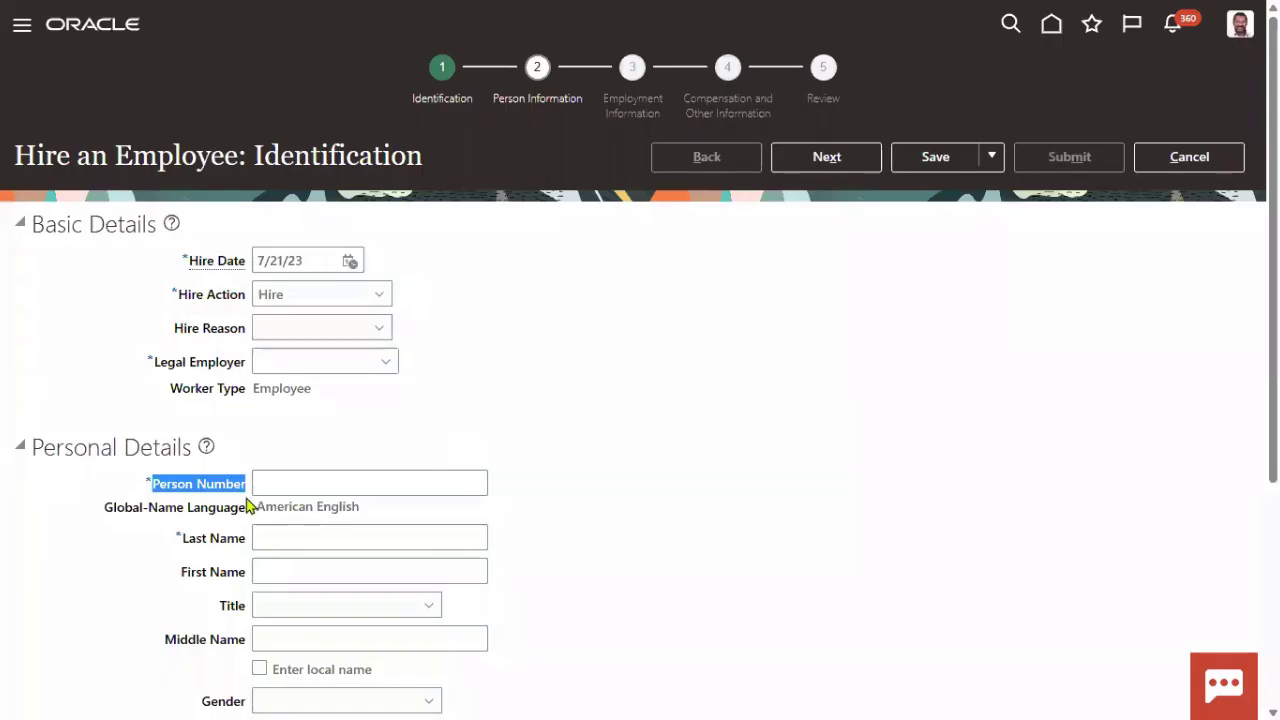
- Go to Setup and Maintenance, search tasks for Enterprise HCM, and open Manage Enterprise HCM Information
click(1238, 38)
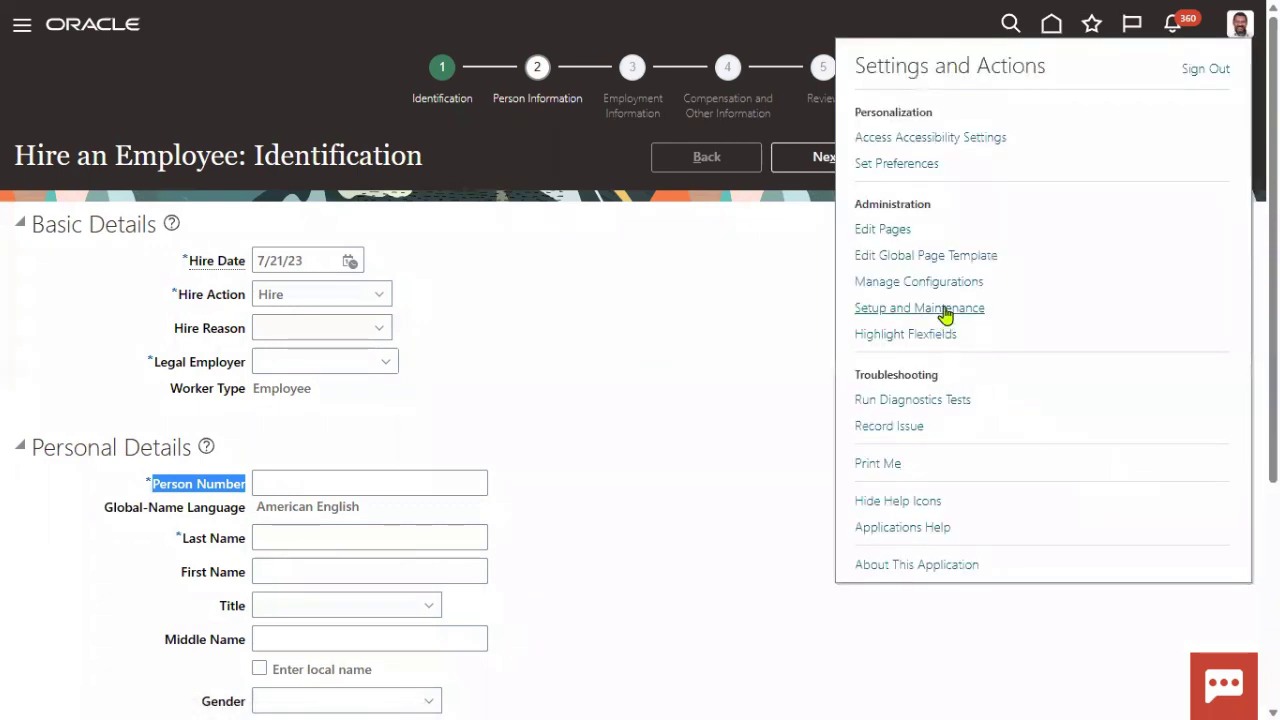
click(903, 308)
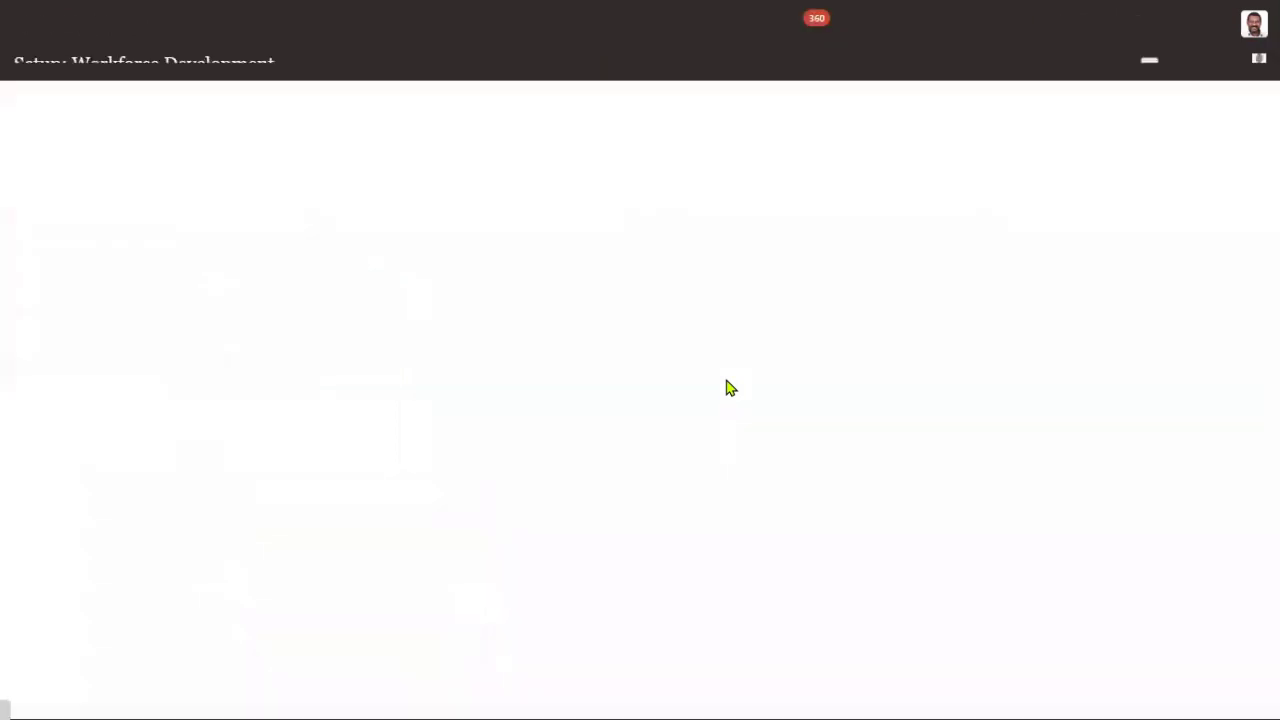
click(650, 125)
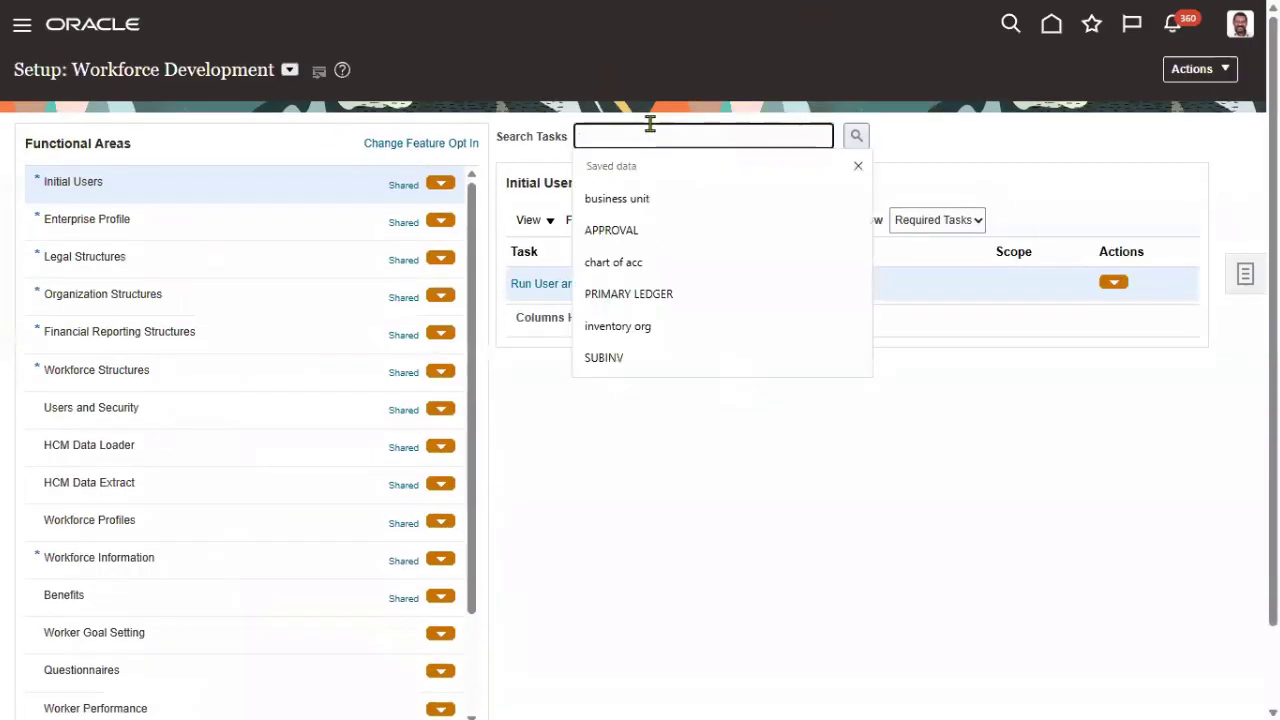
text(enterprise HCM)
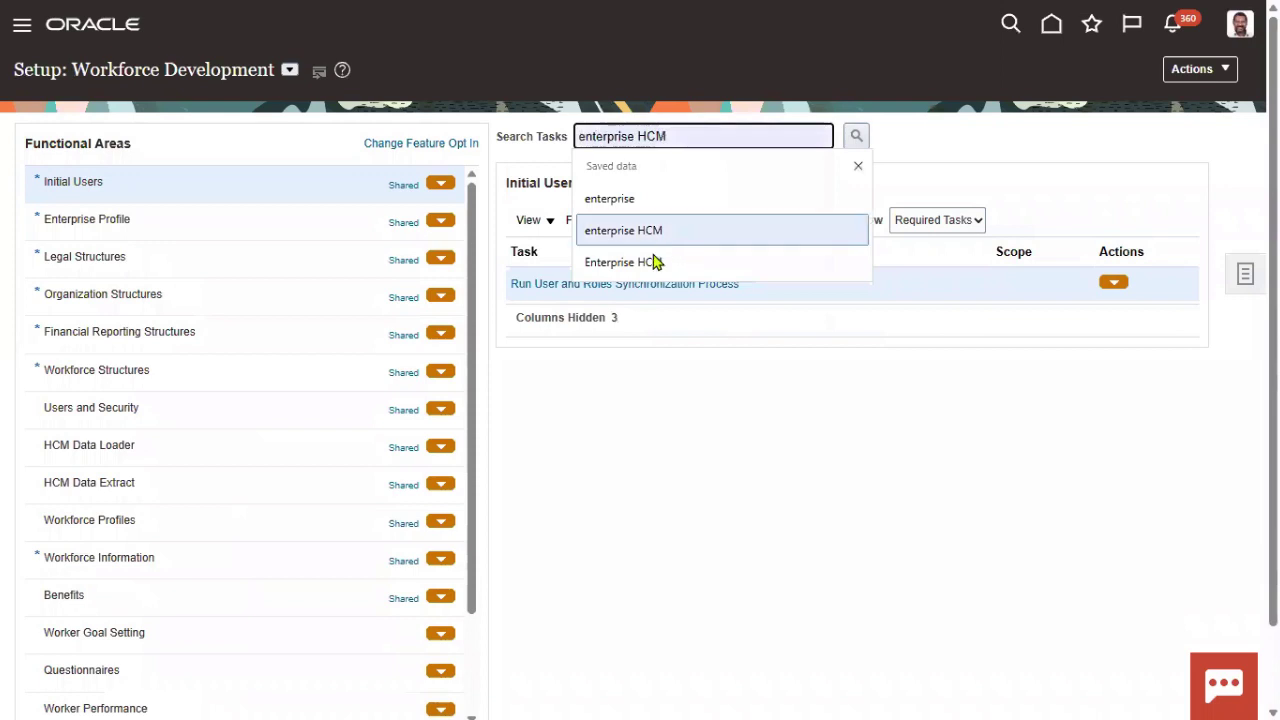
click(655, 262)
click(857, 137)
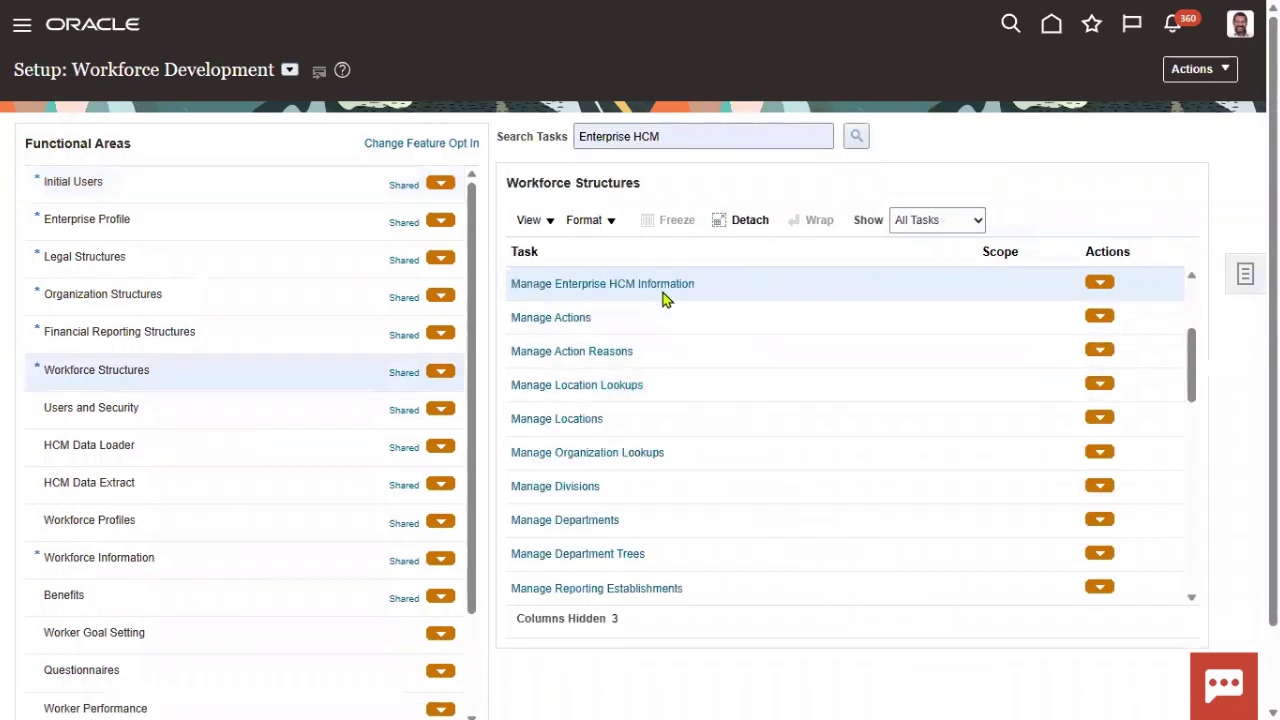
click(664, 288)
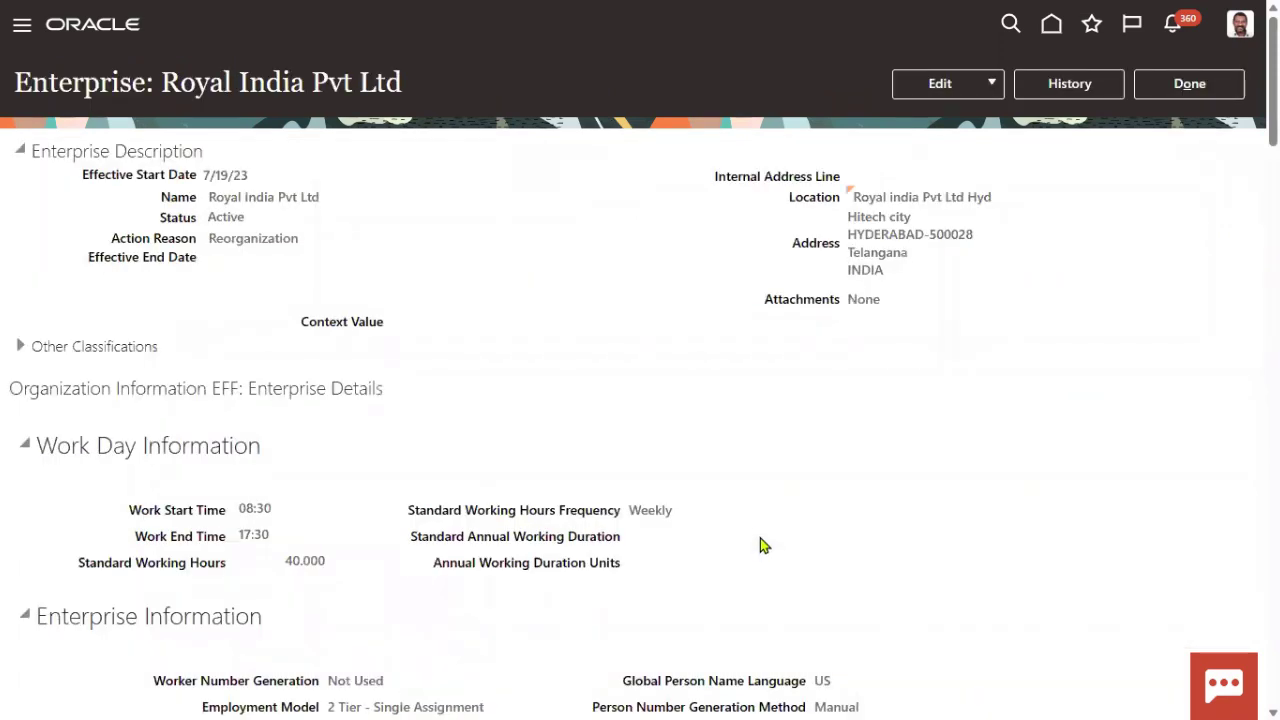
- Open the enterprise in Correct mode and review Person Number Generation Method and Global Person Name Language
click(968, 88)
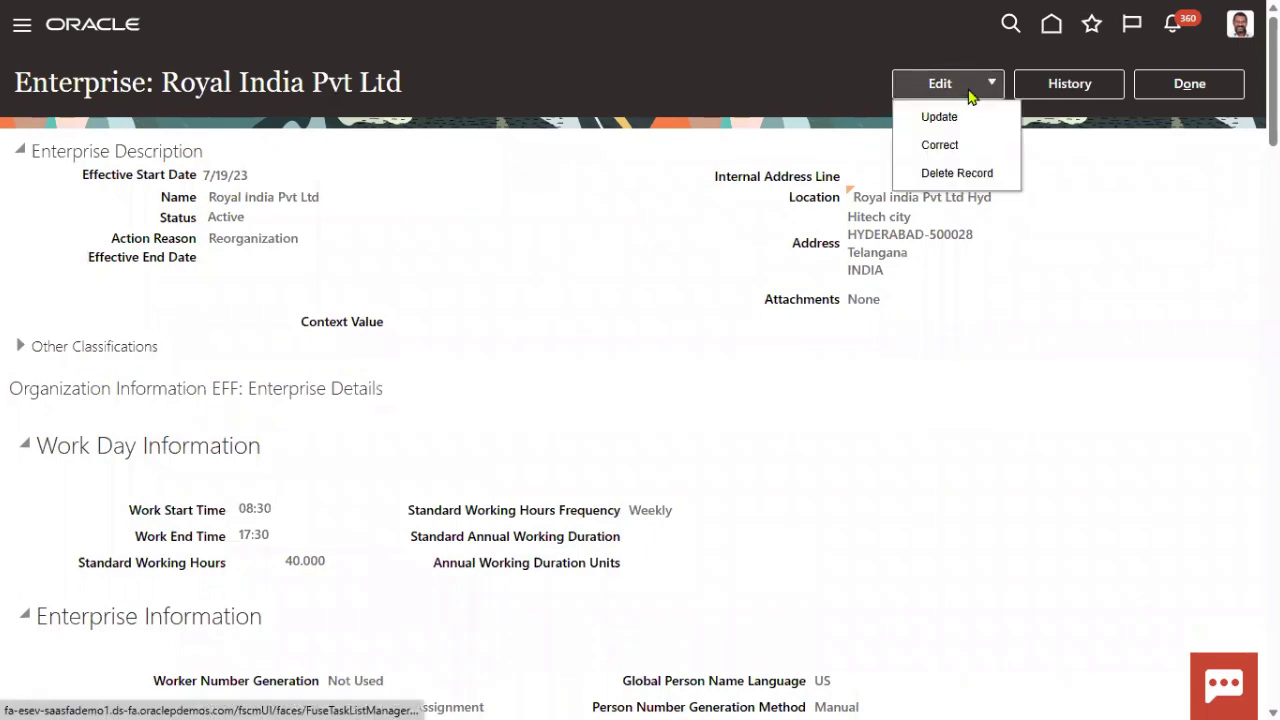
click(950, 145)
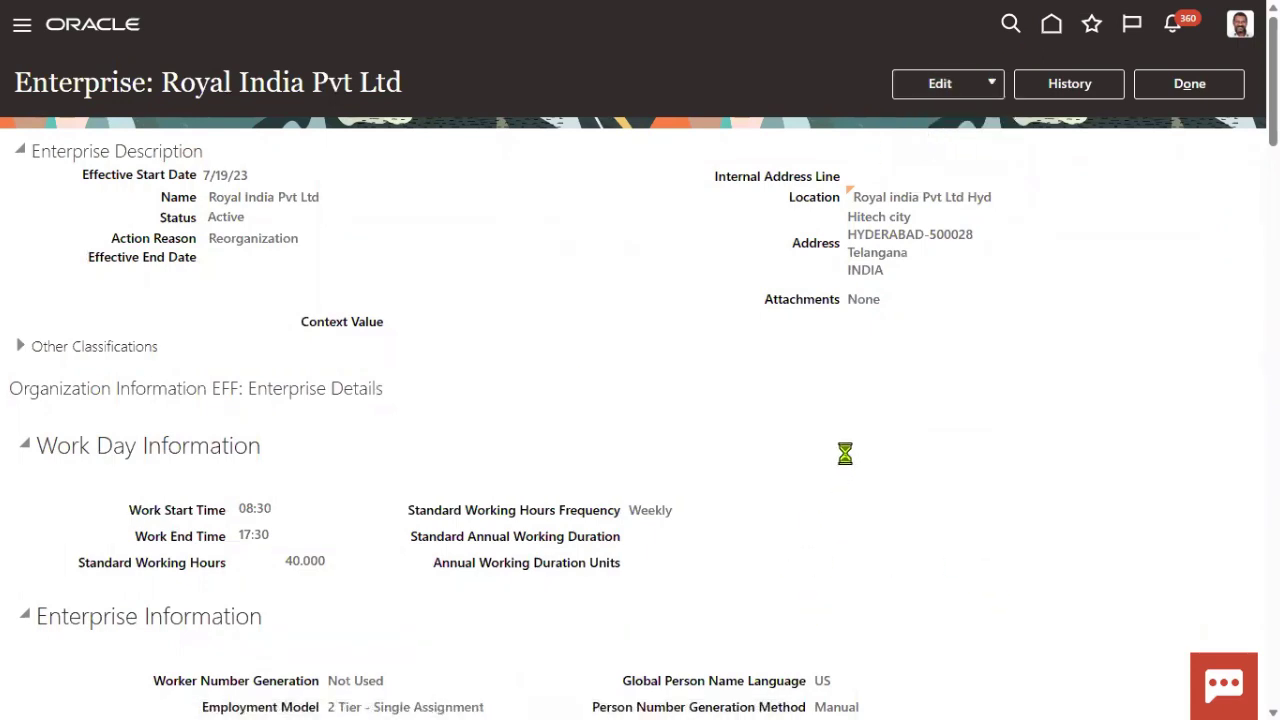
scroll(858, 450, down, 5)
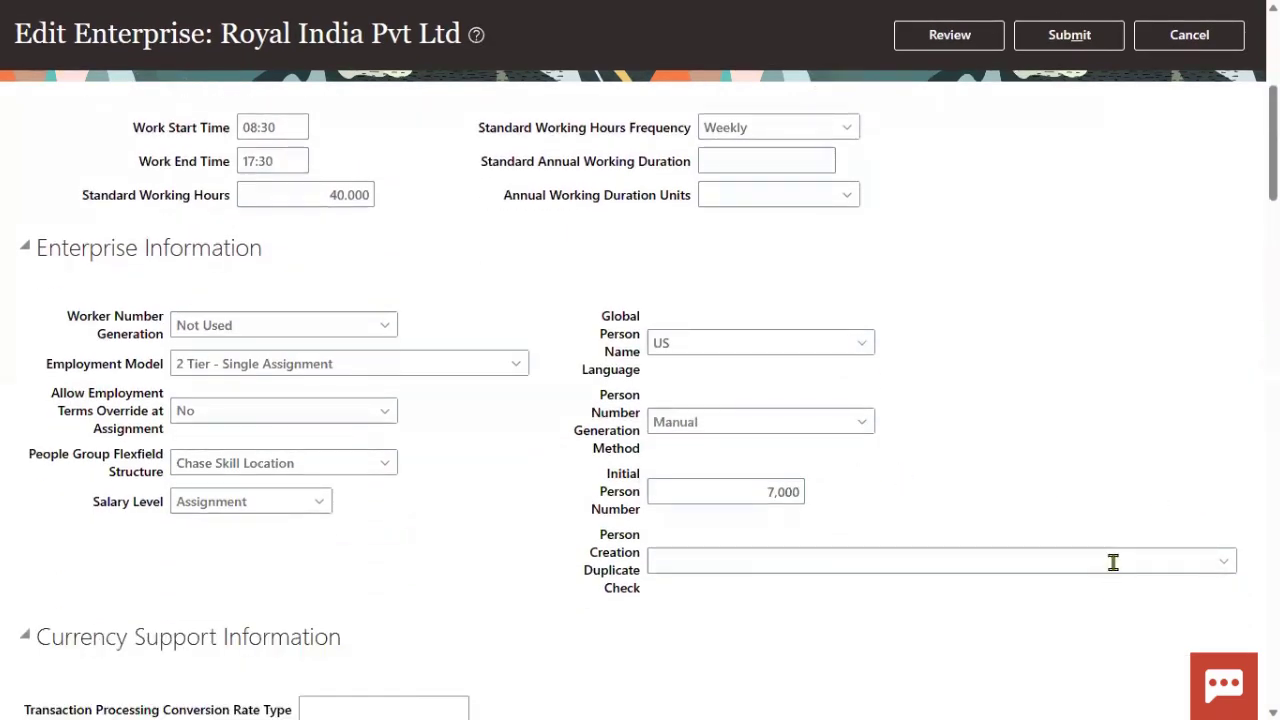
drag(597, 396, 643, 590)
click(616, 479)
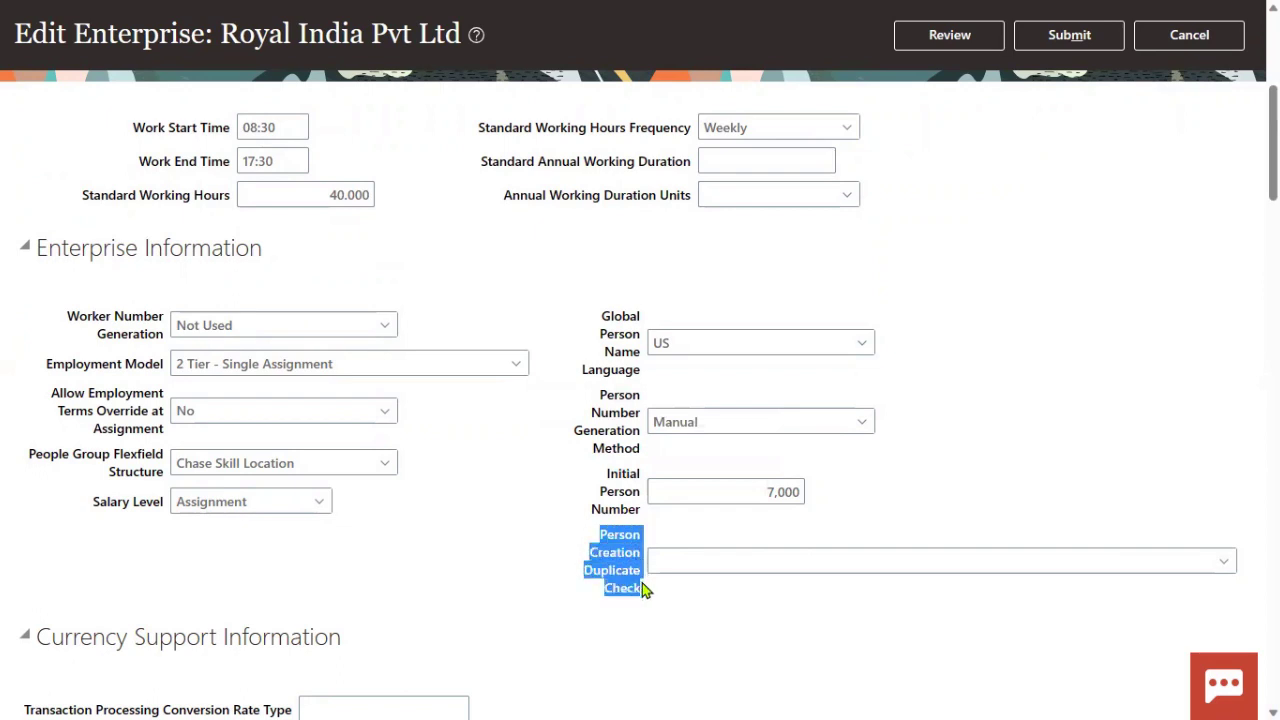
drag(605, 316, 646, 377)
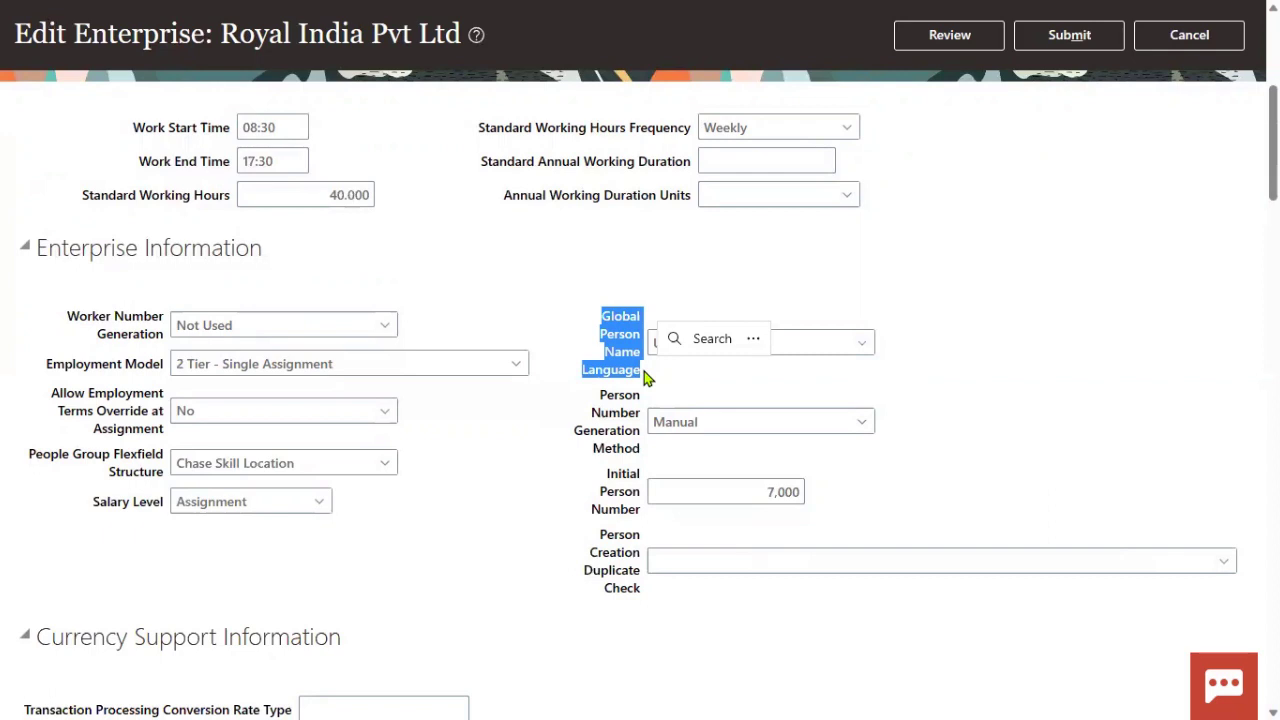
click(943, 386)
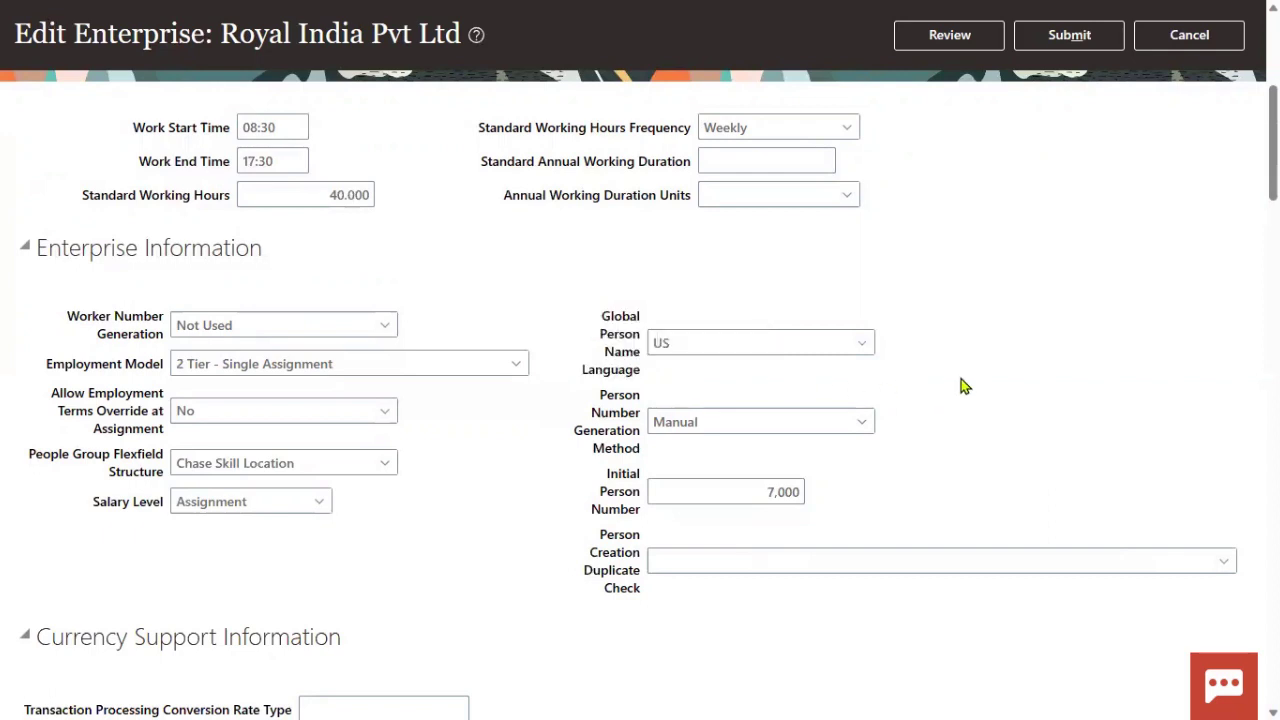
- Inspect the Person Creation Duplicate Check and Worker Number Generation choices, then switch to Excel
click(1224, 560)
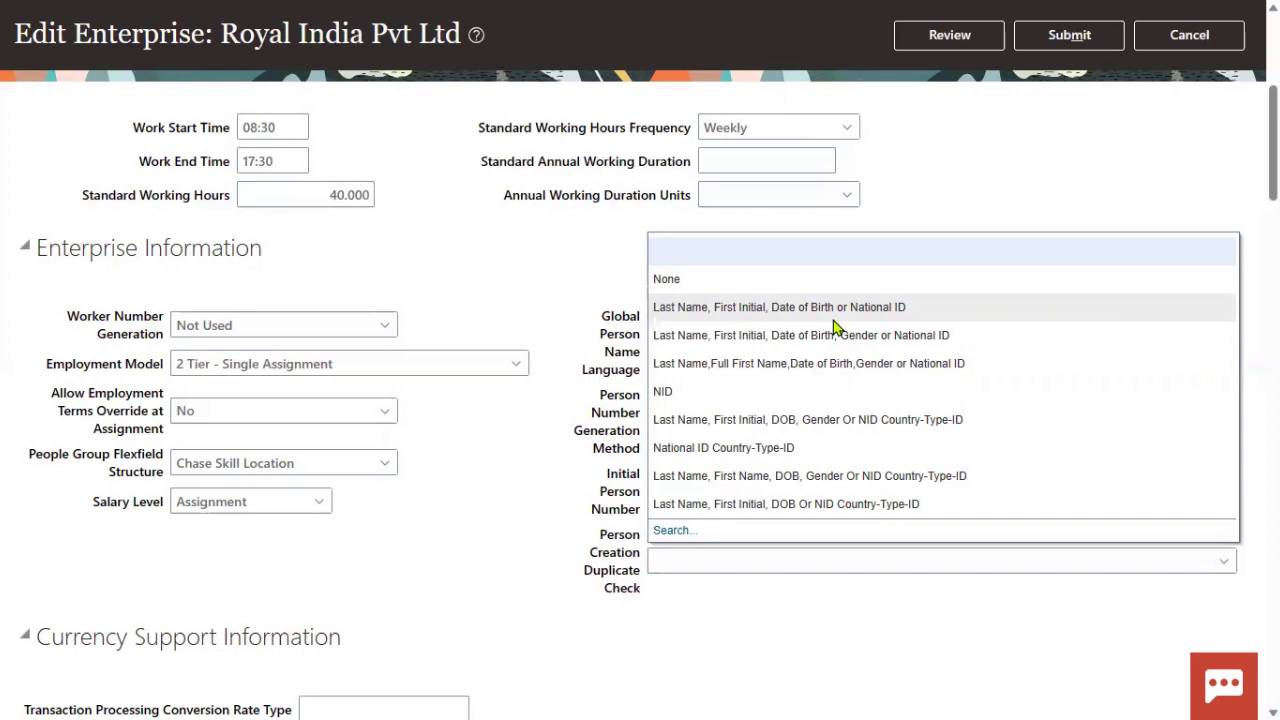
click(530, 288)
drag(62, 320, 195, 343)
click(386, 311)
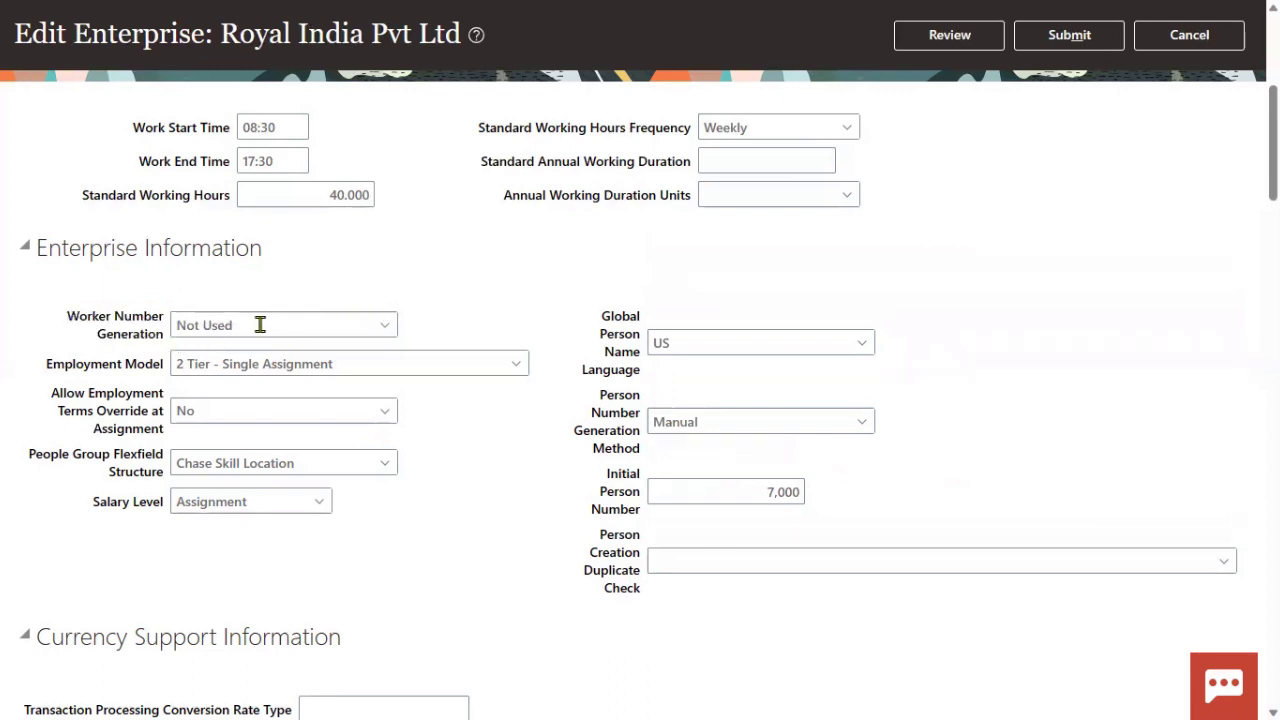
click(385, 325)
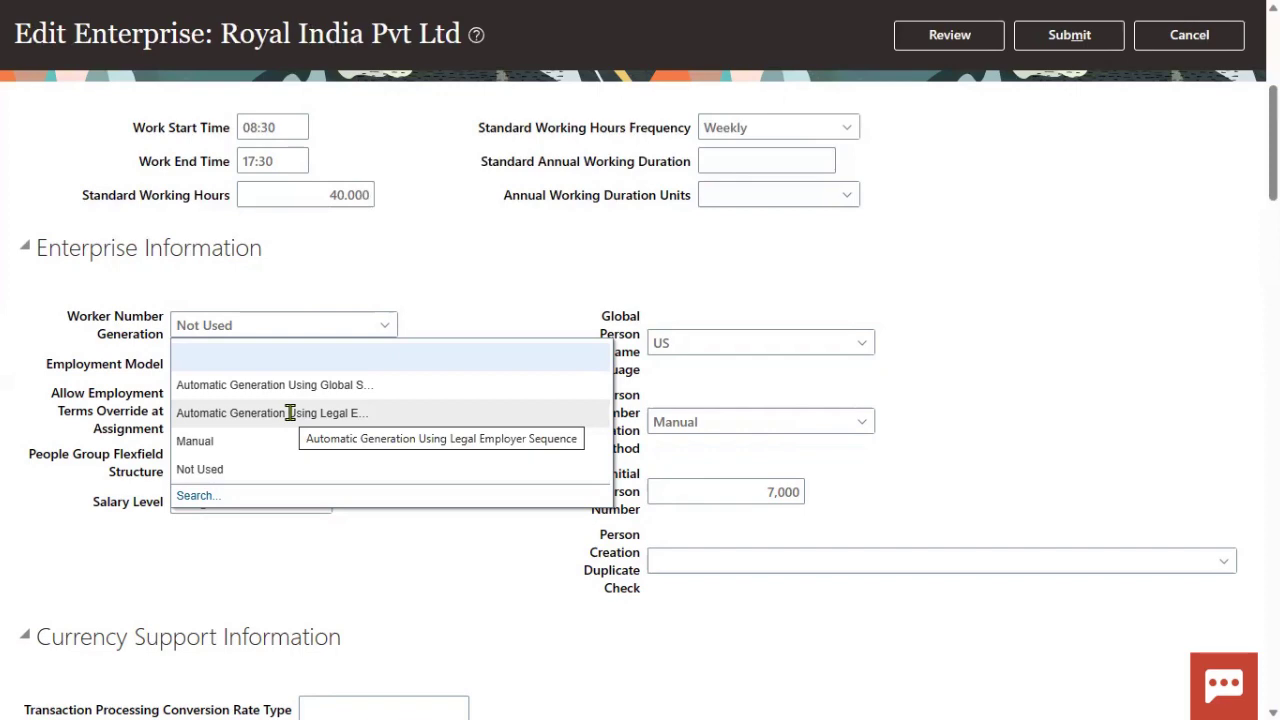
key(alt+Tab)
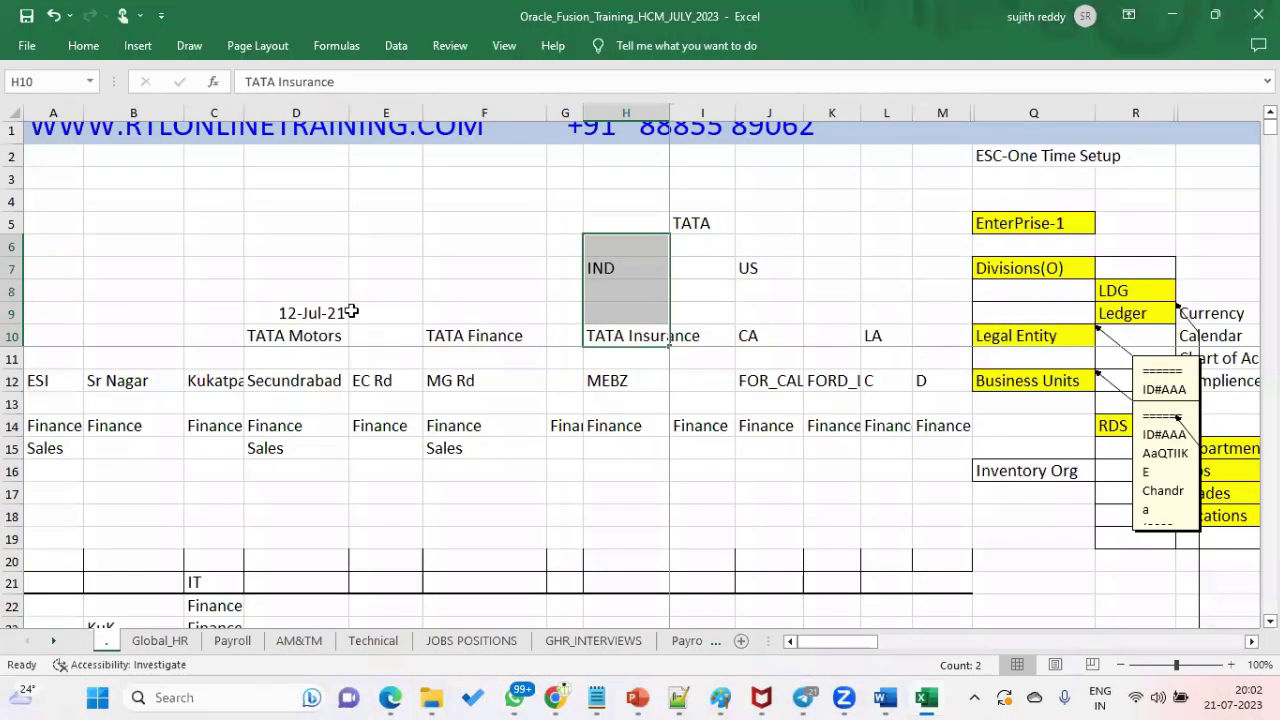
- Leave Telegram for the workbook and clear the date value from cell D9
key(alt+Tab)
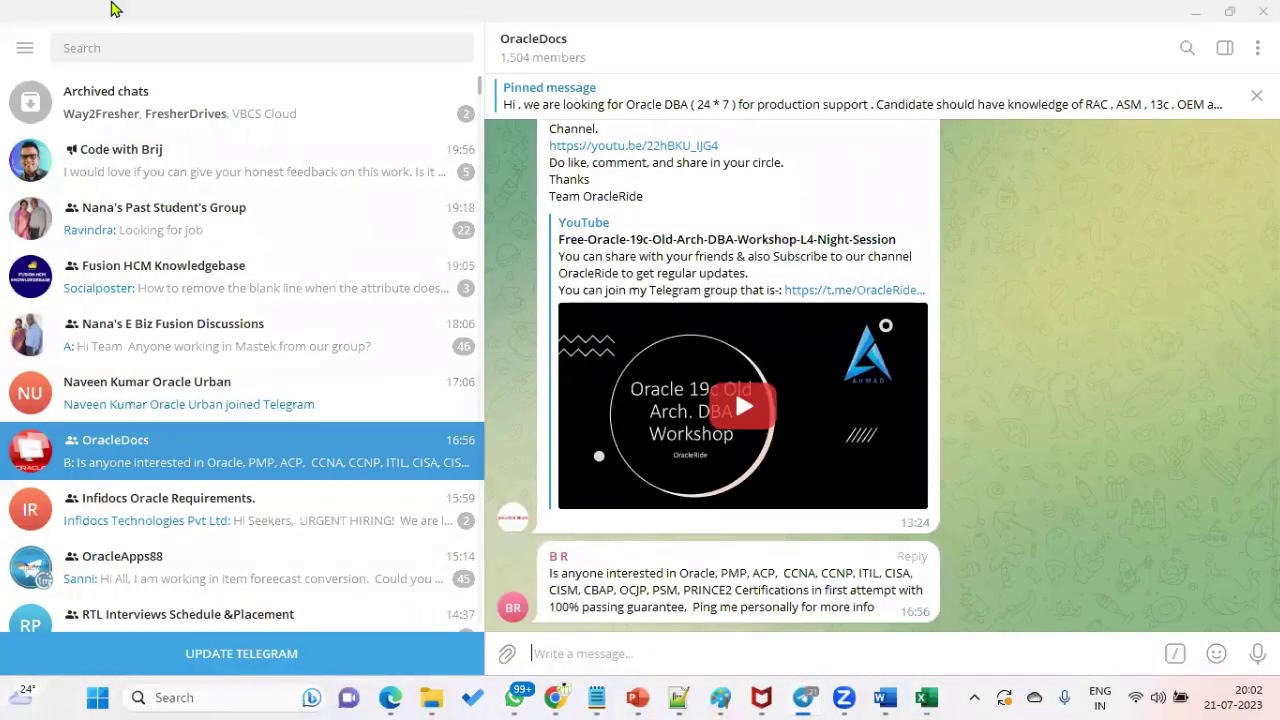
click(1195, 11)
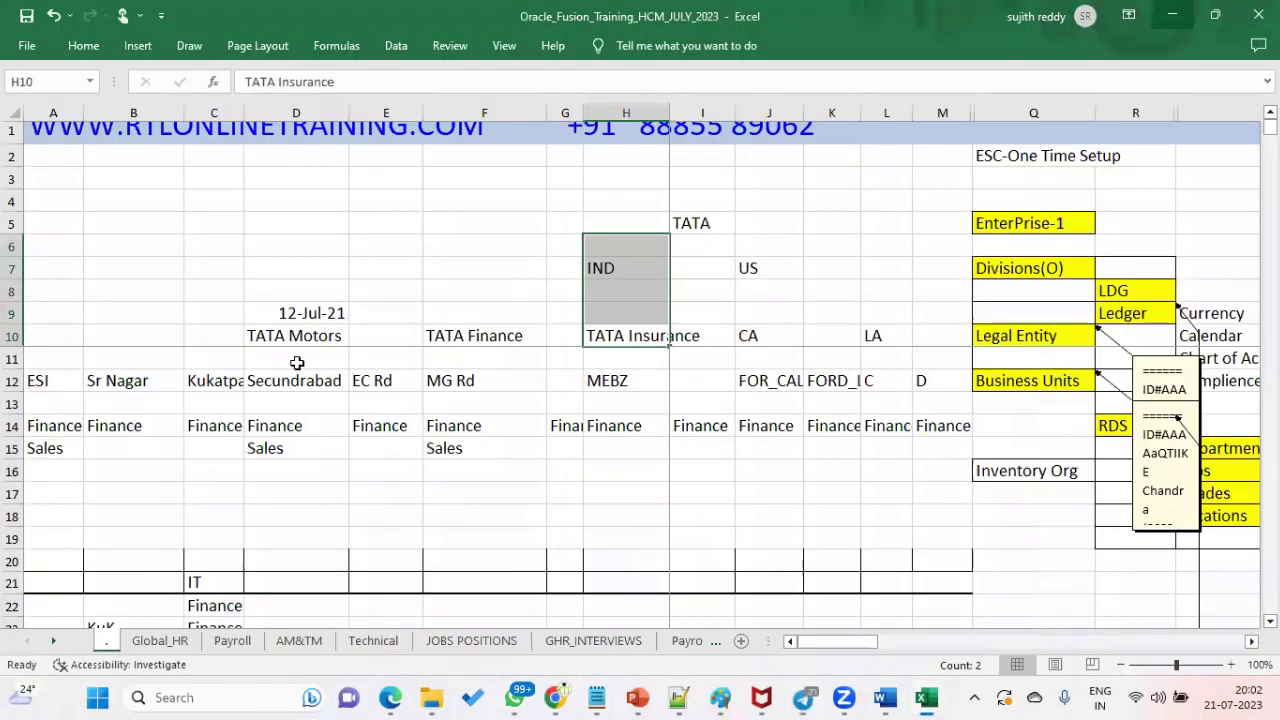
click(340, 312)
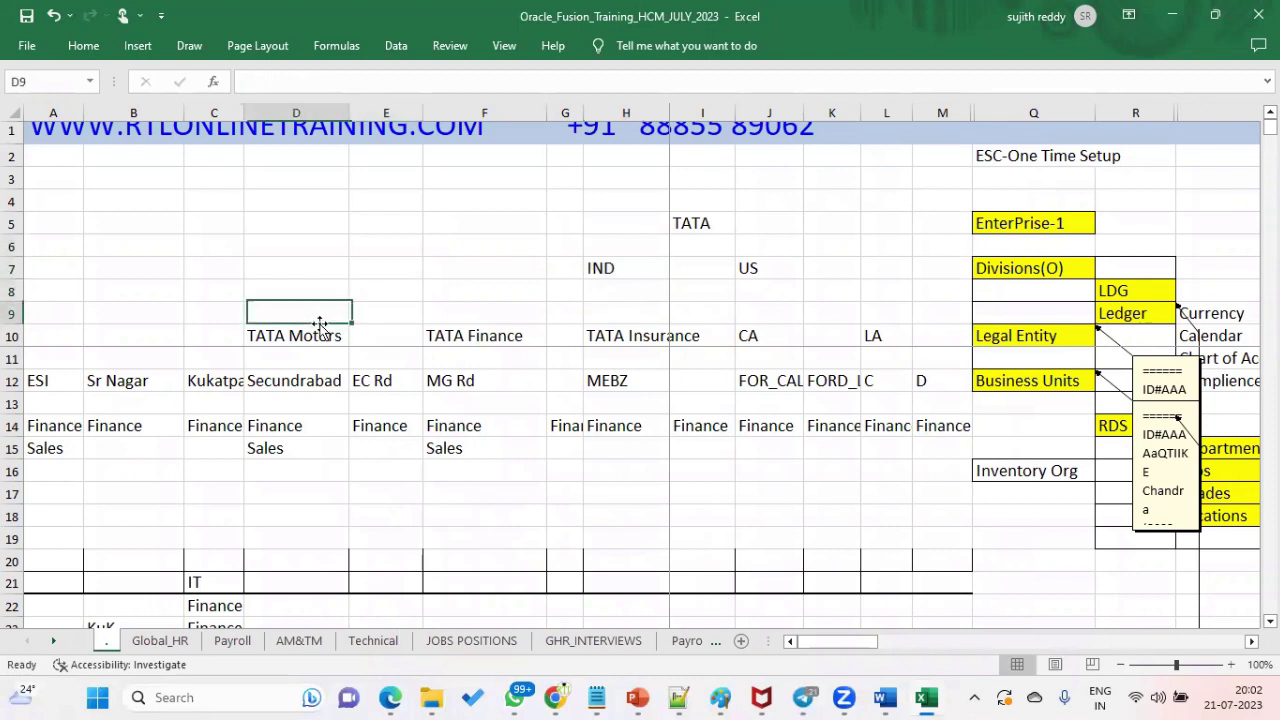
click(455, 308)
click(327, 312)
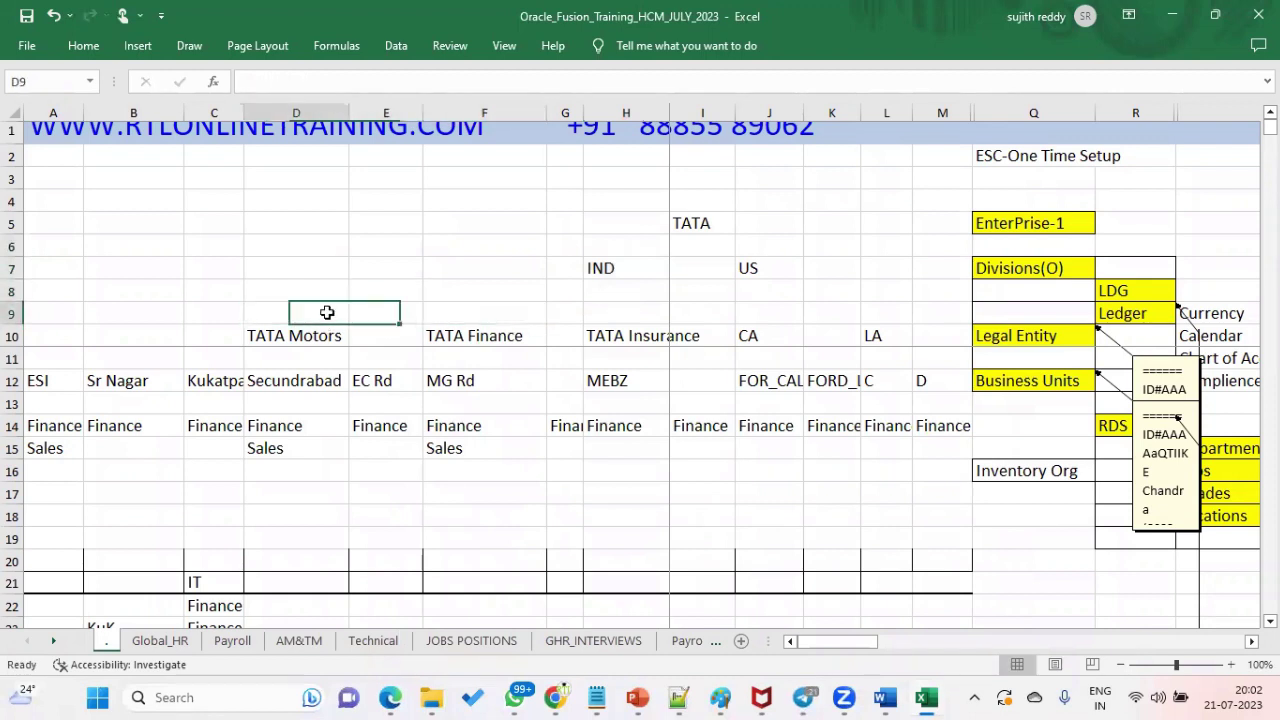
text(1)
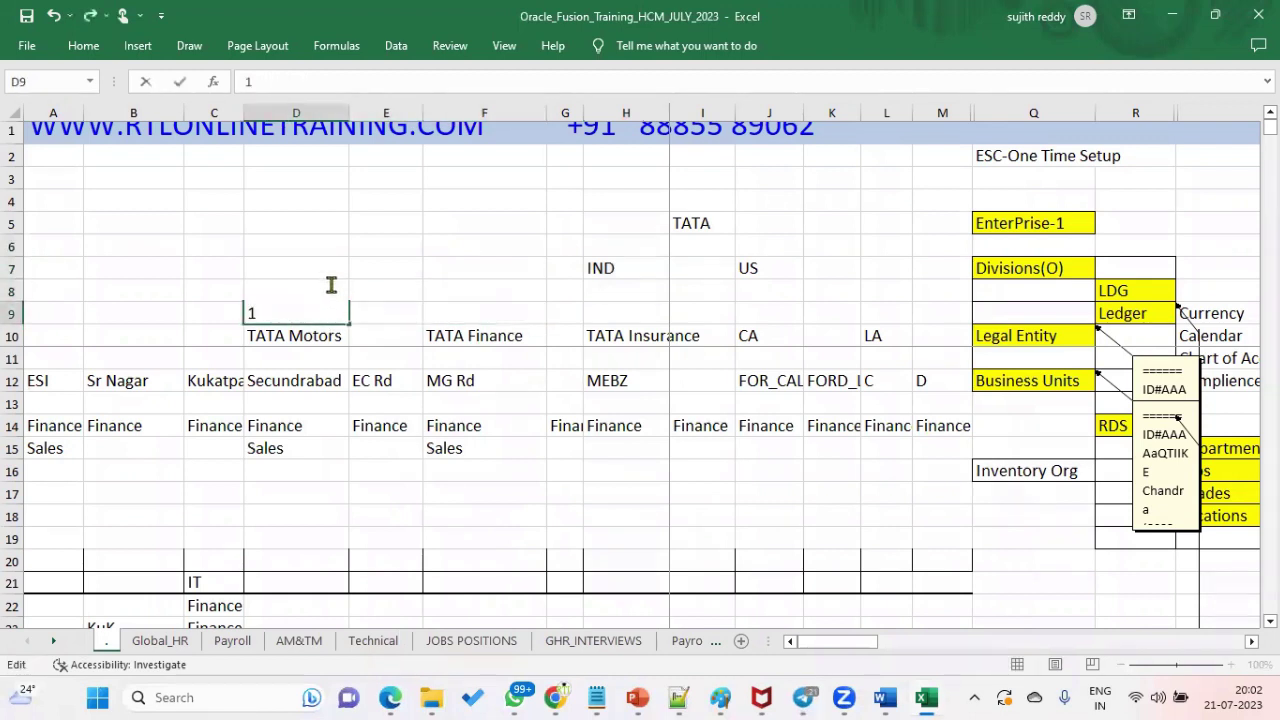
click(352, 290)
click(323, 295)
click(327, 316)
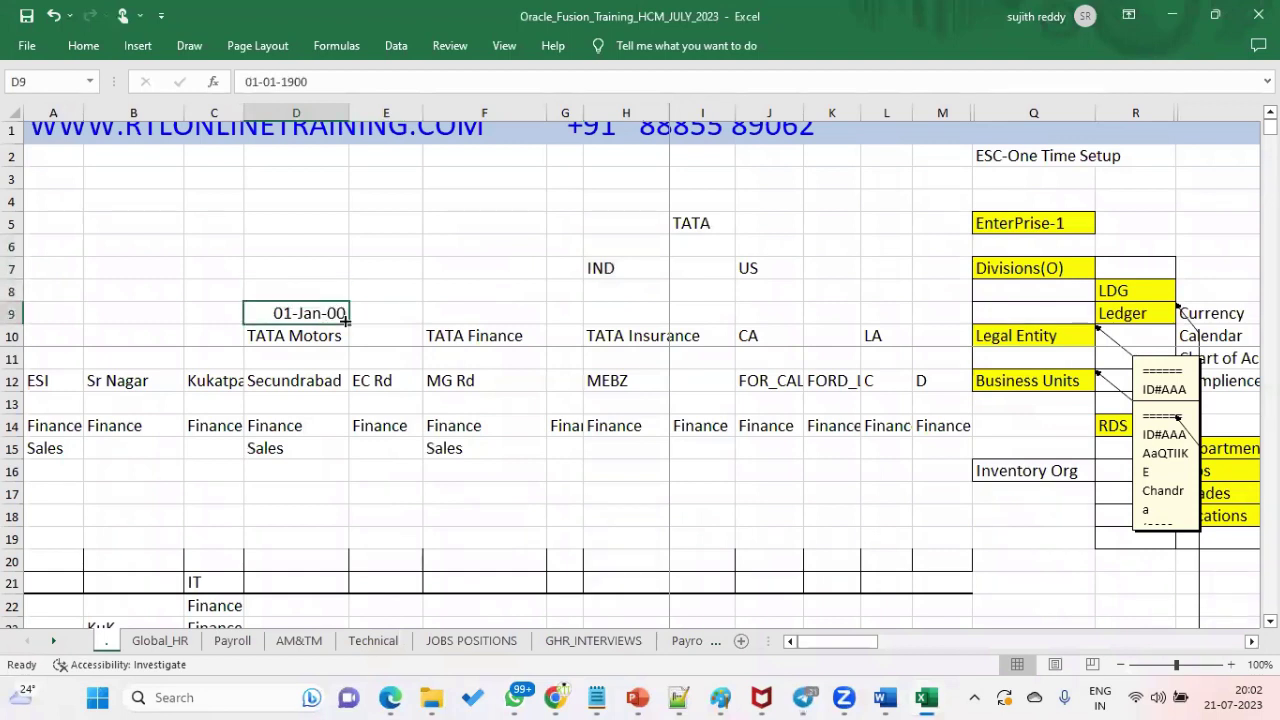
key(BackSpace)
- Format the D6:F9 block as Number with 0 decimal places
drag(320, 252, 488, 308)
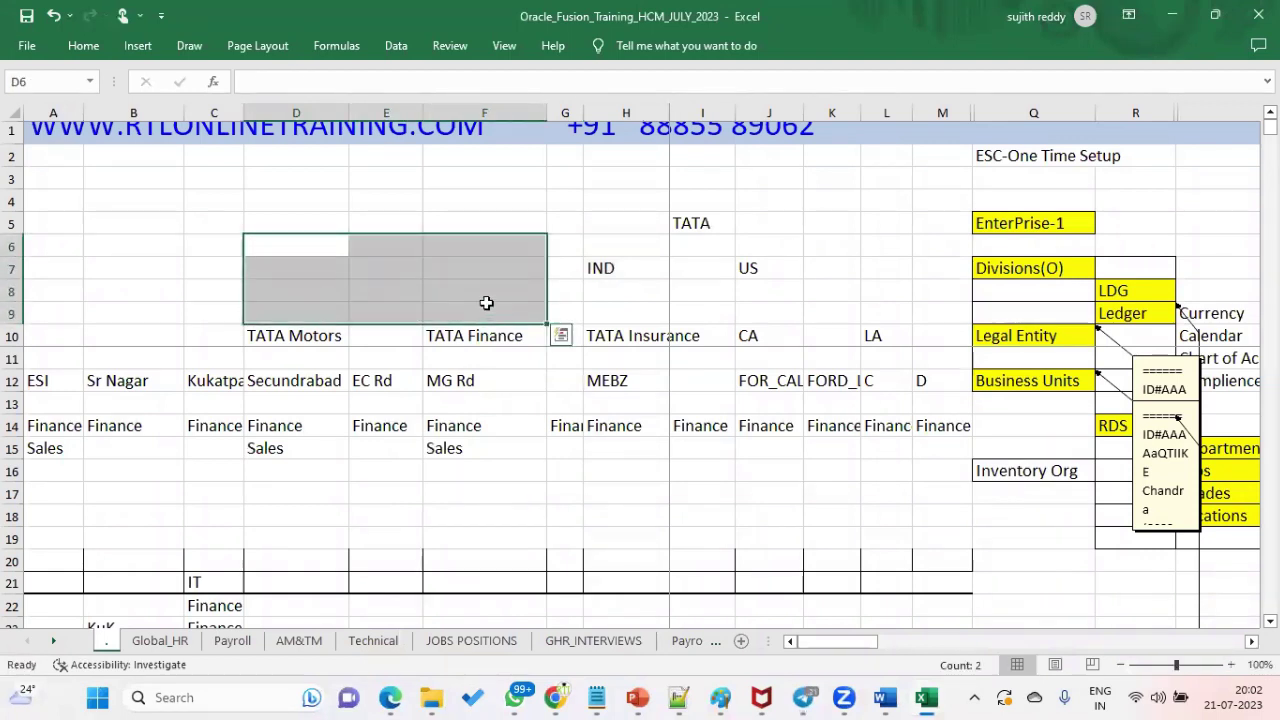
right_click(486, 306)
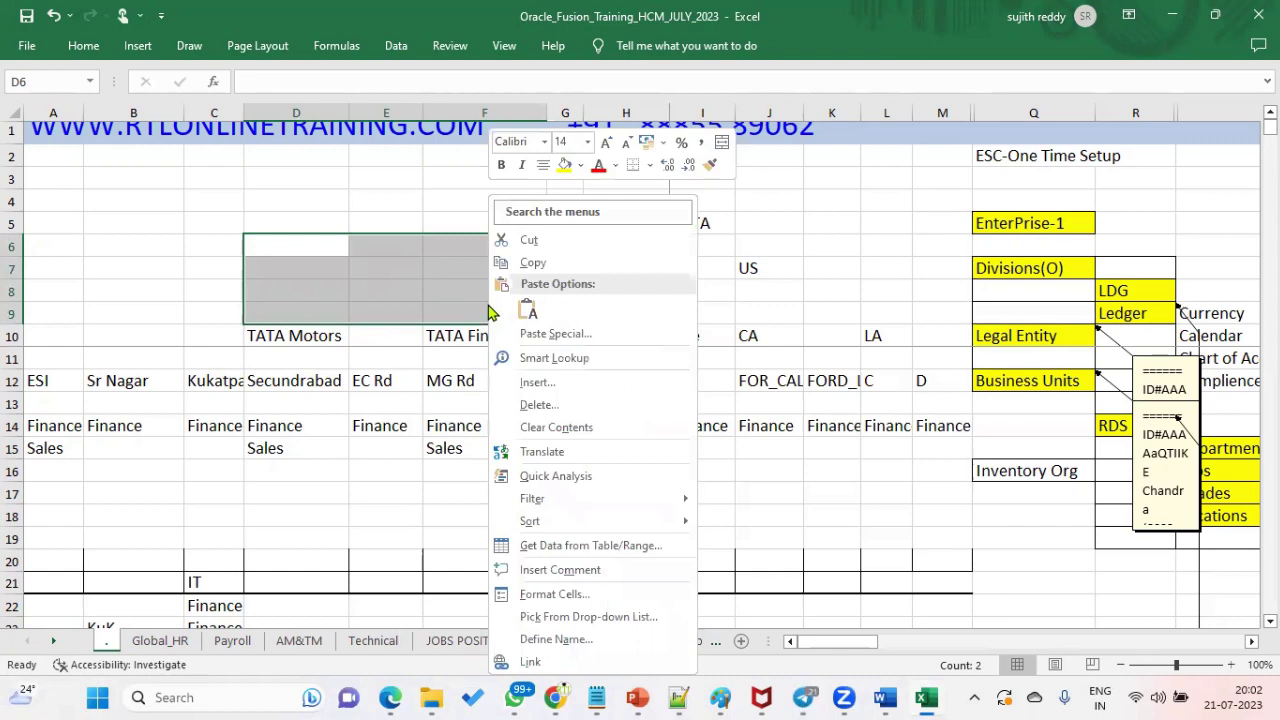
click(548, 596)
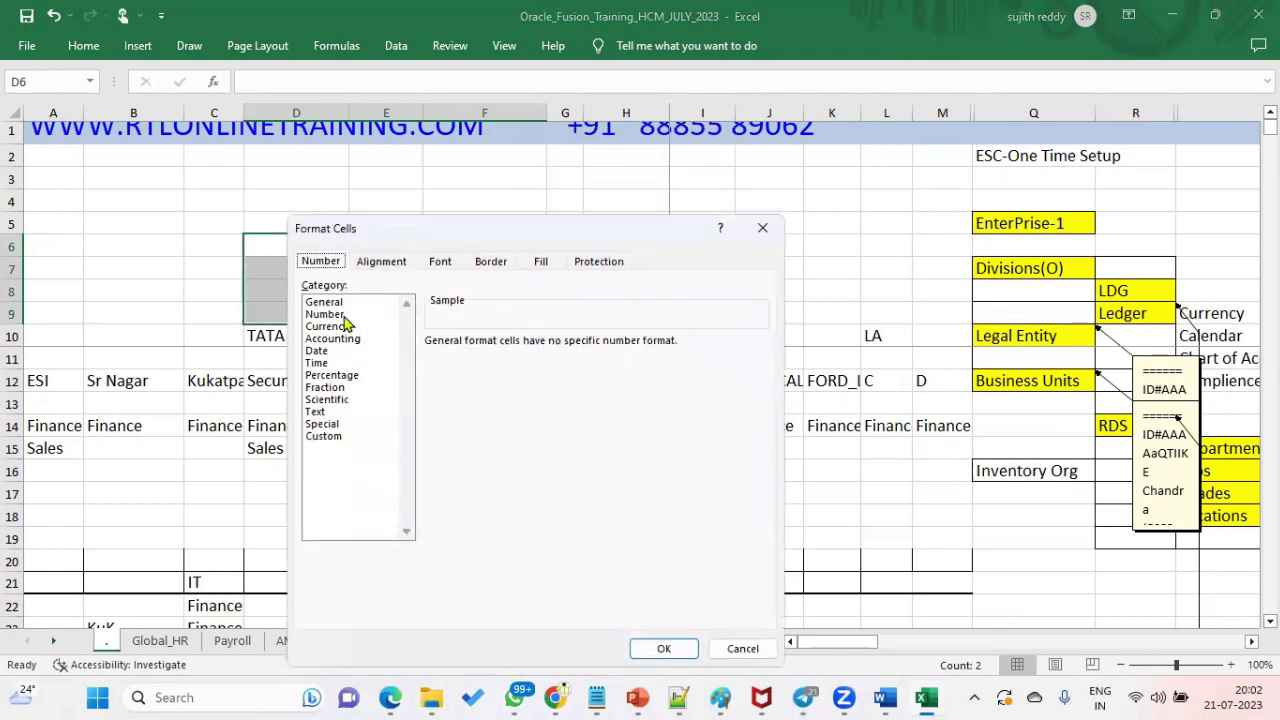
click(343, 315)
click(552, 347)
click(552, 347)
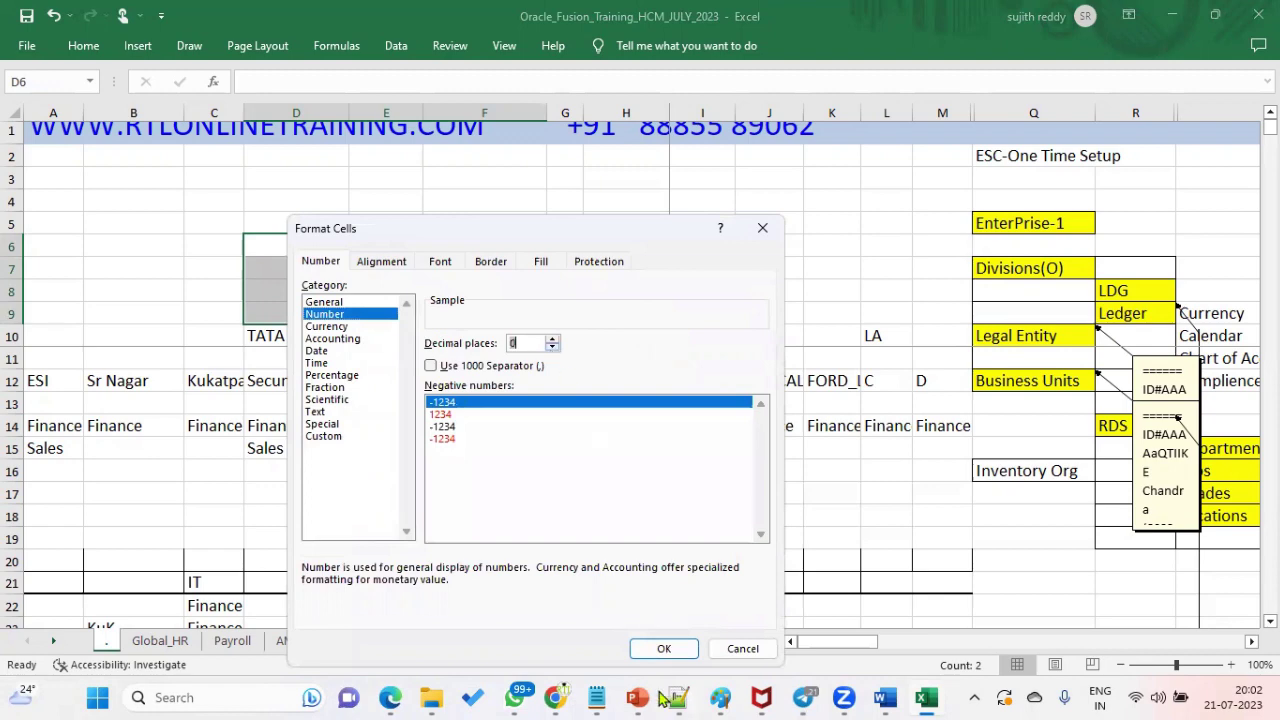
click(663, 648)
- Enter 1, 2 and 5 in D9, D8, D7 and 3, 4 in F9, F8
click(330, 313)
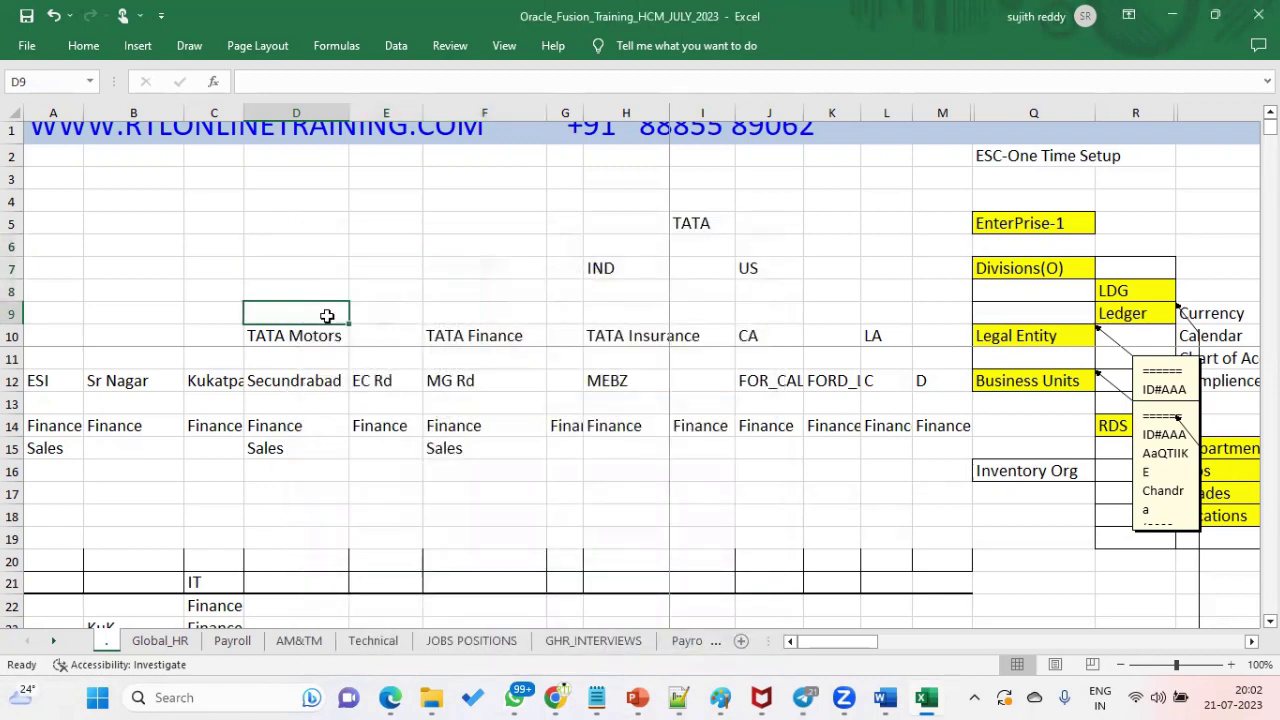
text(1)
click(314, 288)
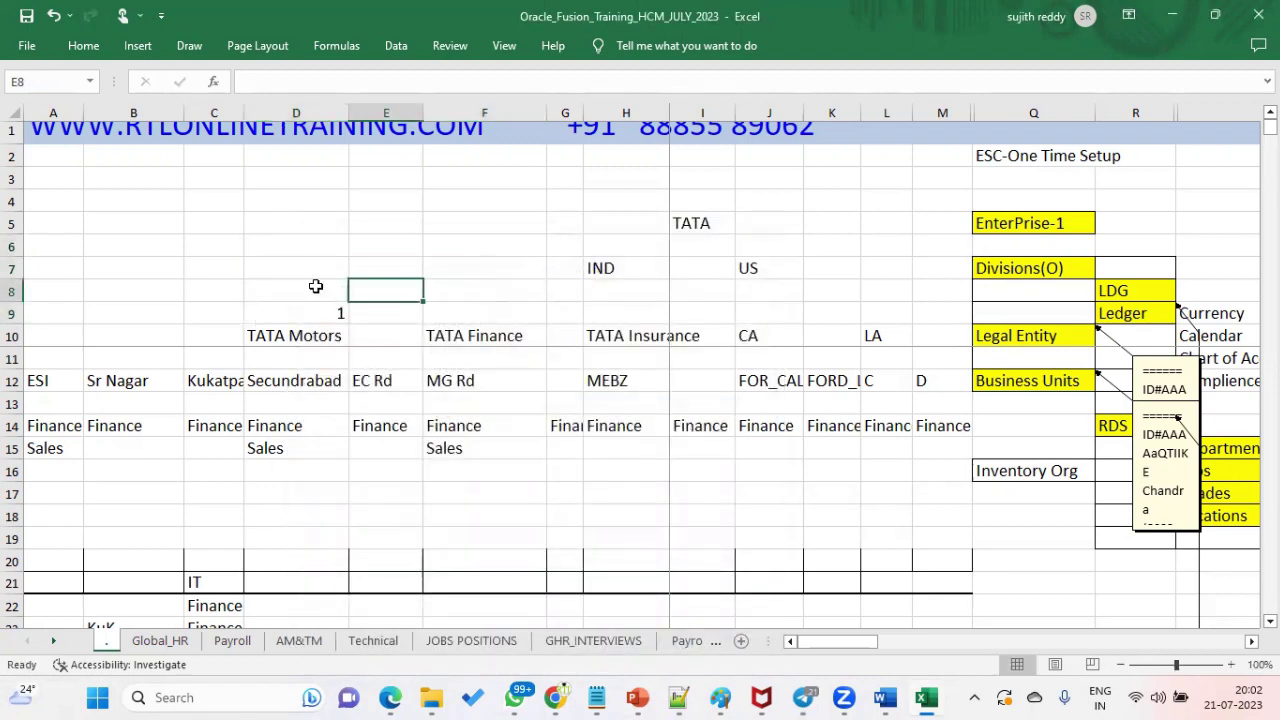
text(2)
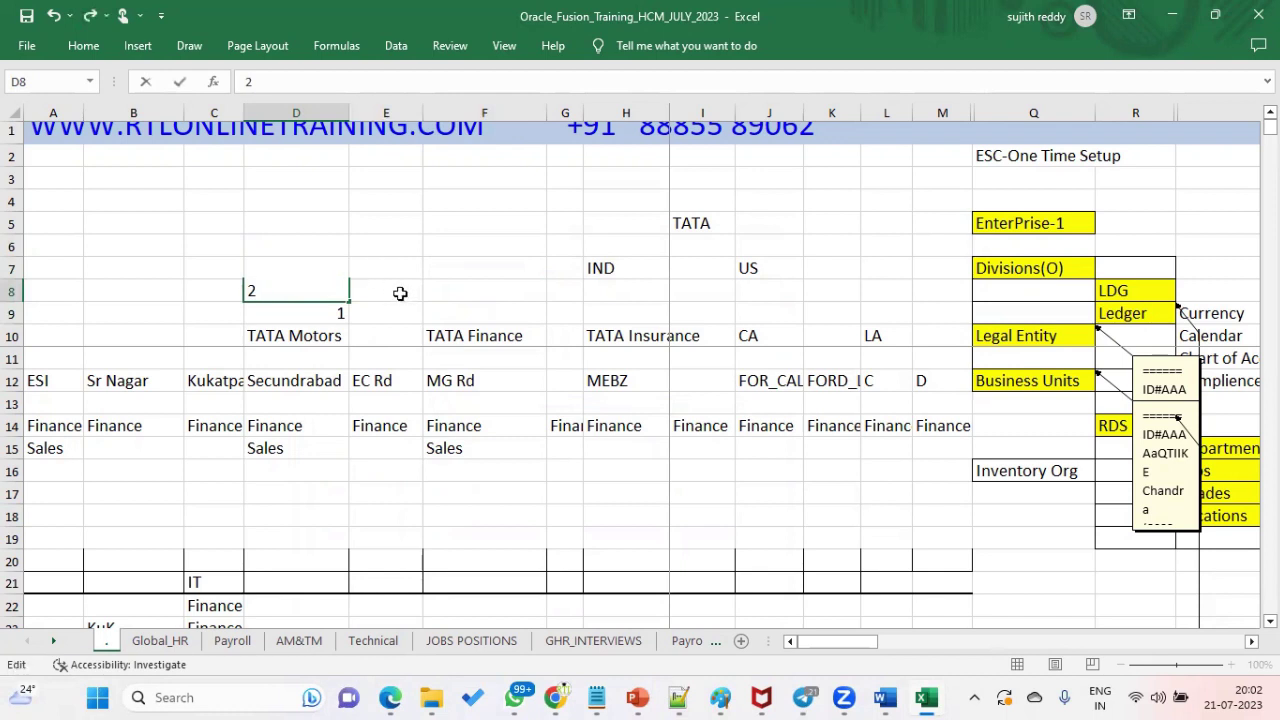
click(400, 291)
click(491, 316)
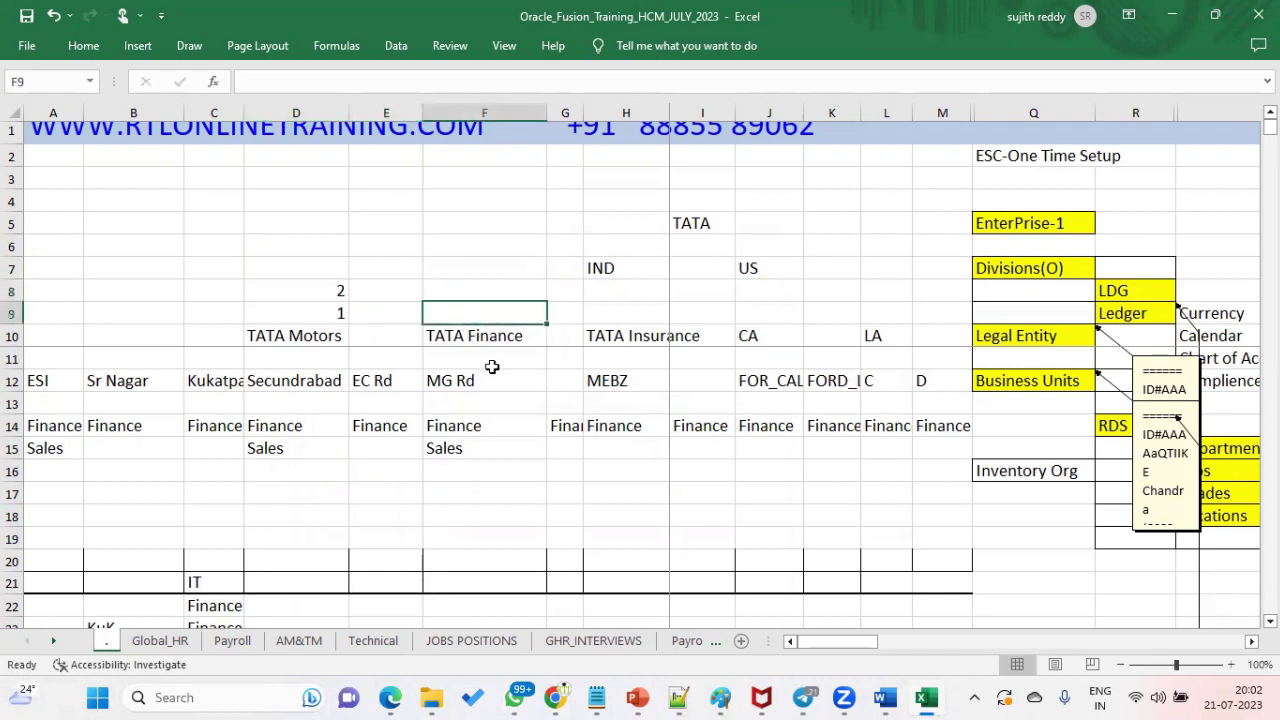
text(3)
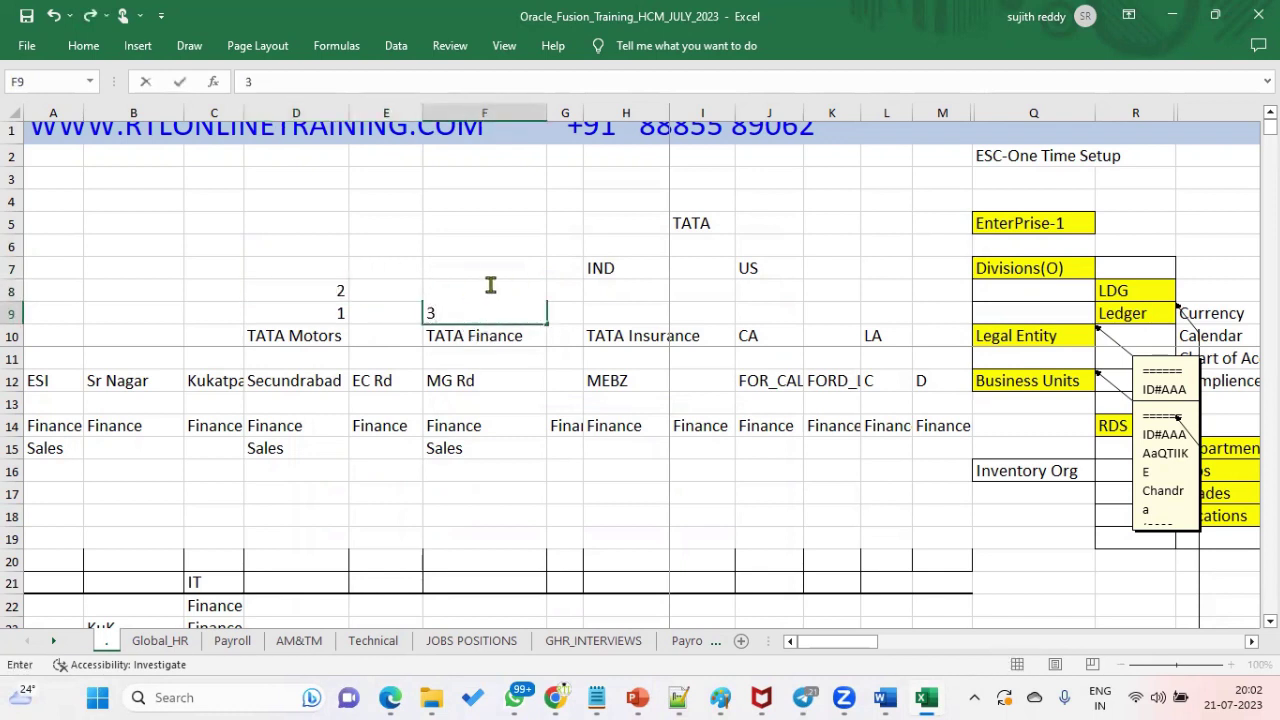
click(510, 287)
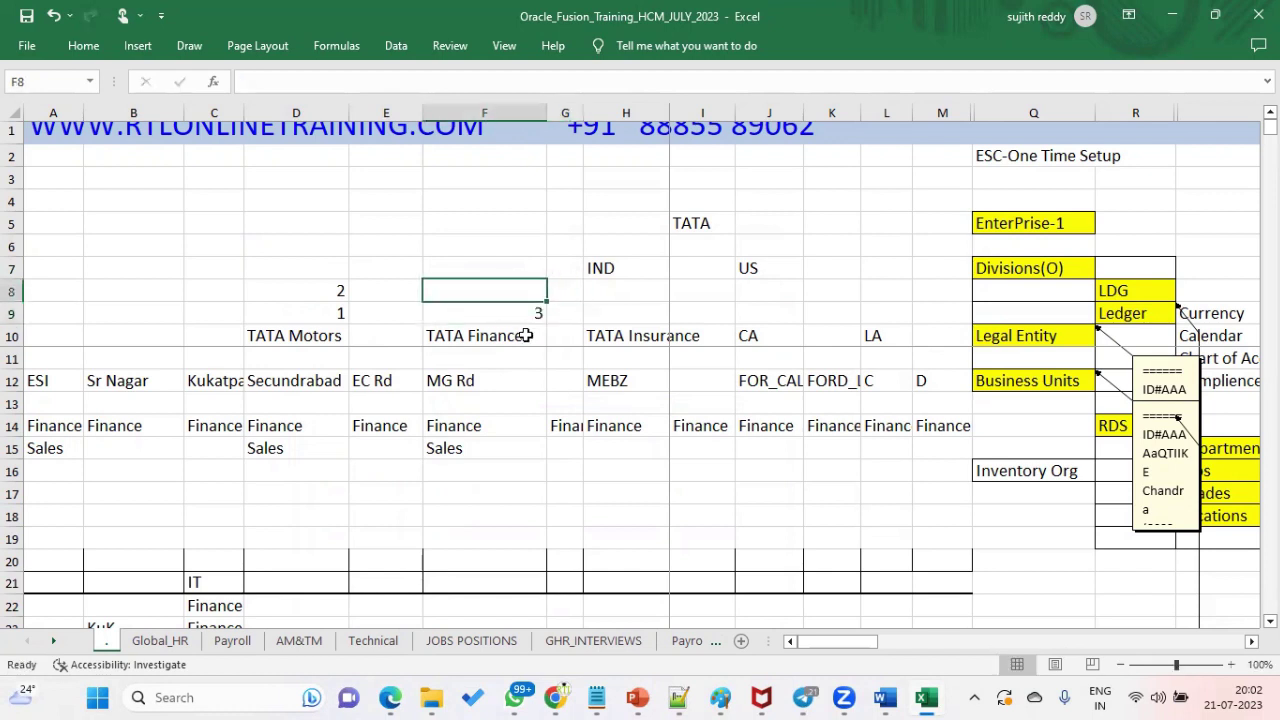
text(4)
click(341, 270)
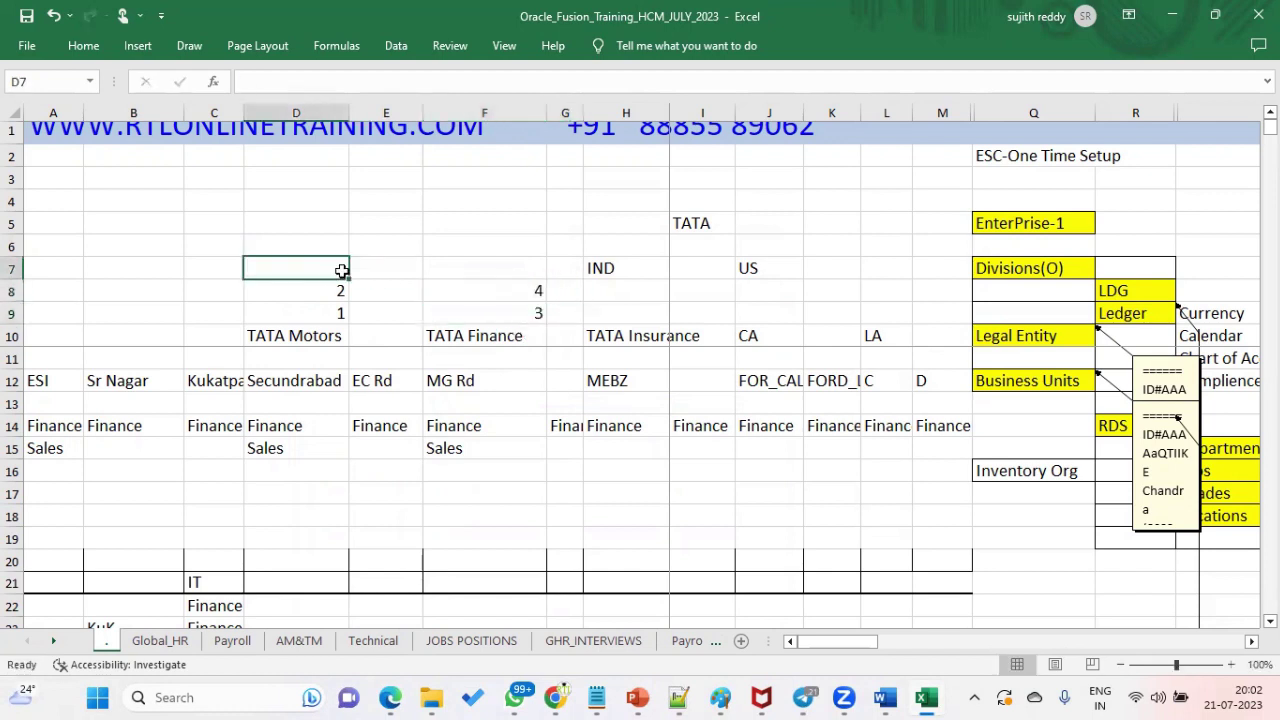
text(5)
click(393, 266)
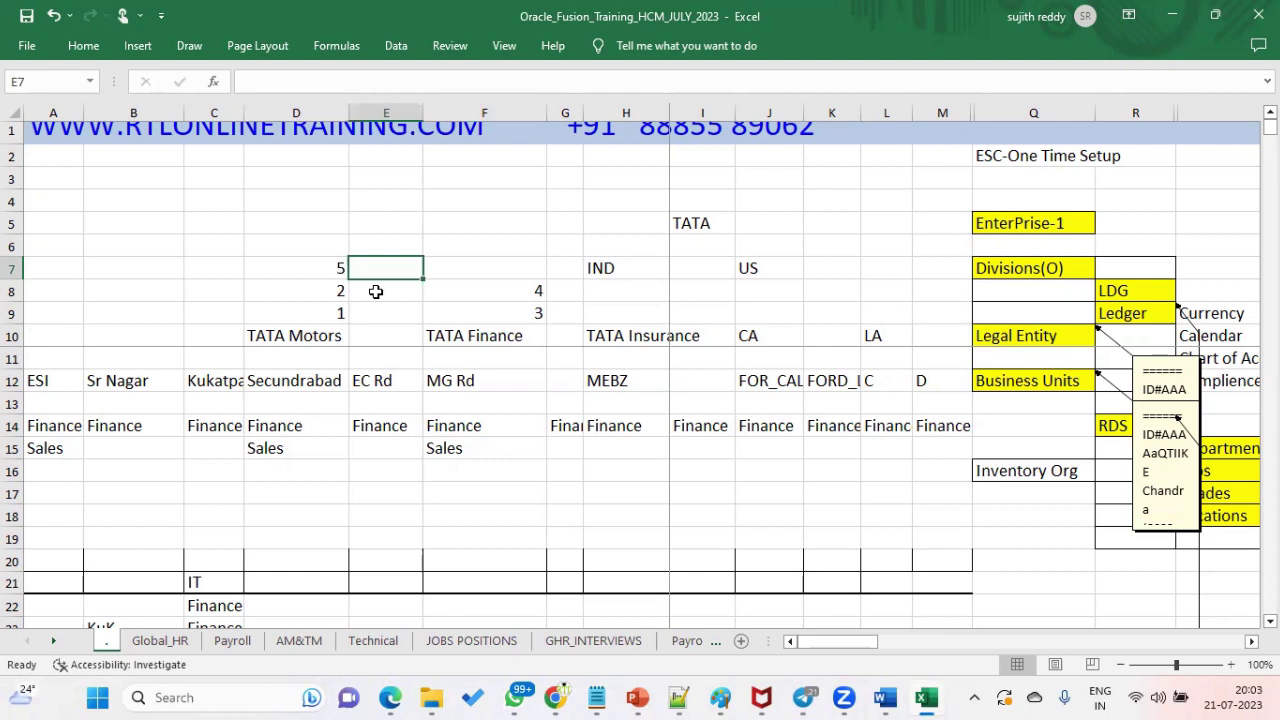
- Select D6:D9 to check their sum and review column F, then switch to Telegram
drag(338, 312, 321, 247)
click(508, 314)
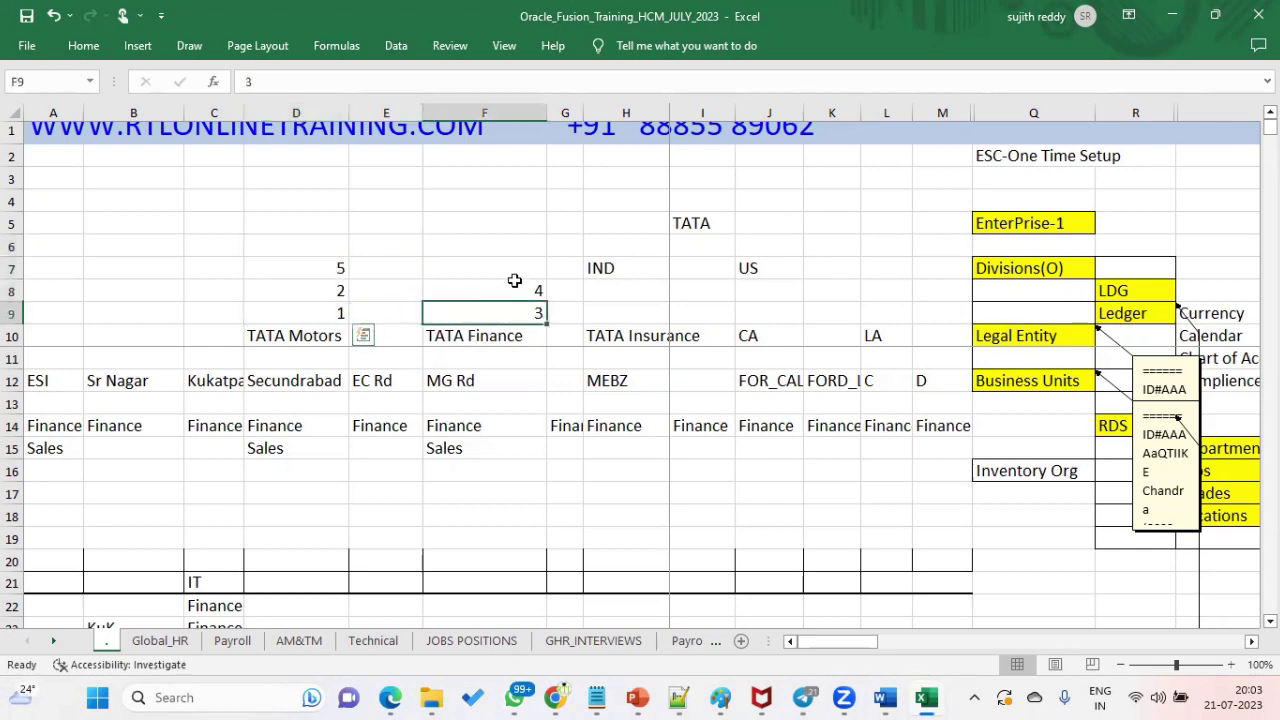
drag(514, 281, 523, 260)
key(alt+Tab)
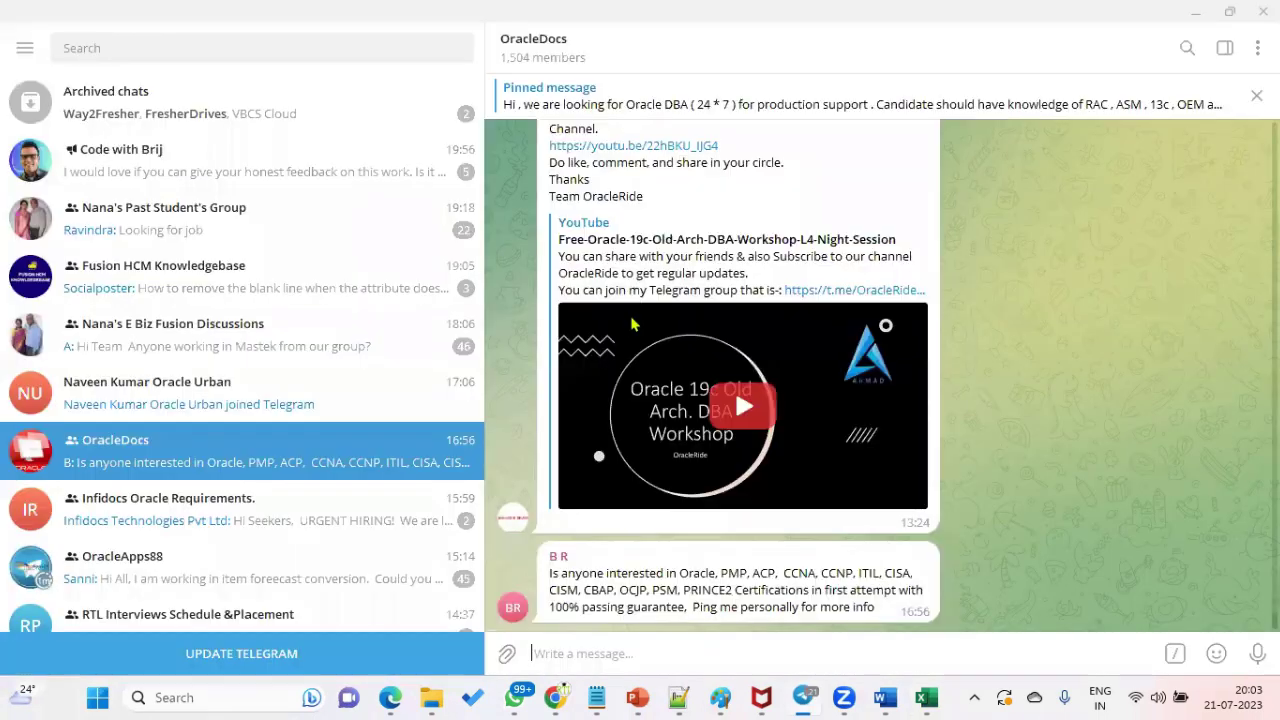
- Switch away from the Telegram OracleDocs chat toward the Edit Enterprise browser page
key(alt+Tab)
key(Tab)
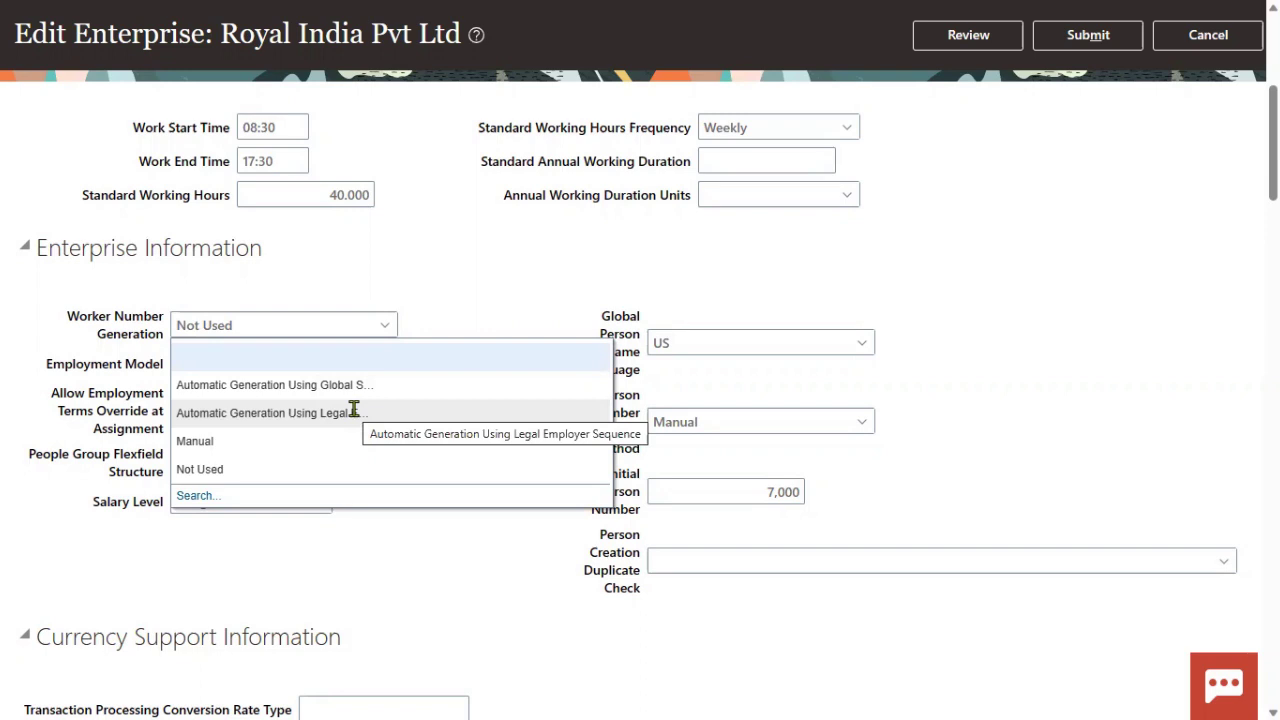
- Set Royal India Pvt Ltd's Worker Number Generation to Manual, then review and submit, confirming the prompts
click(1046, 380)
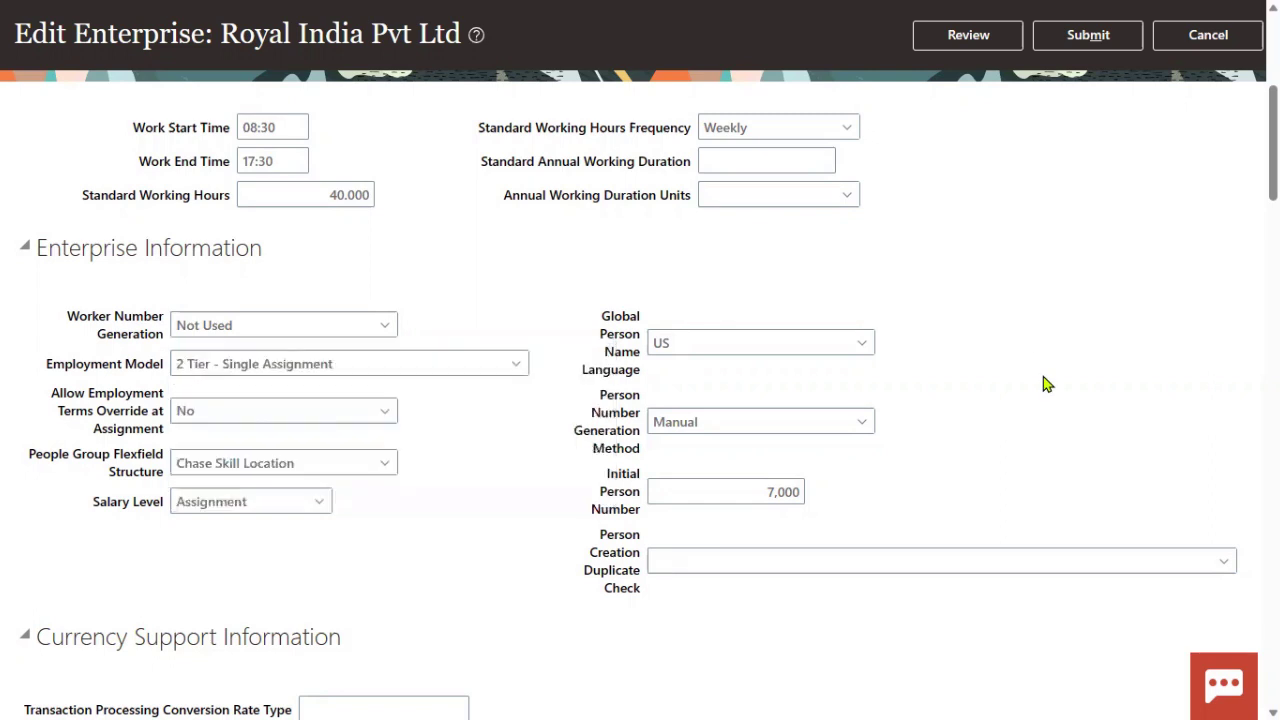
click(389, 328)
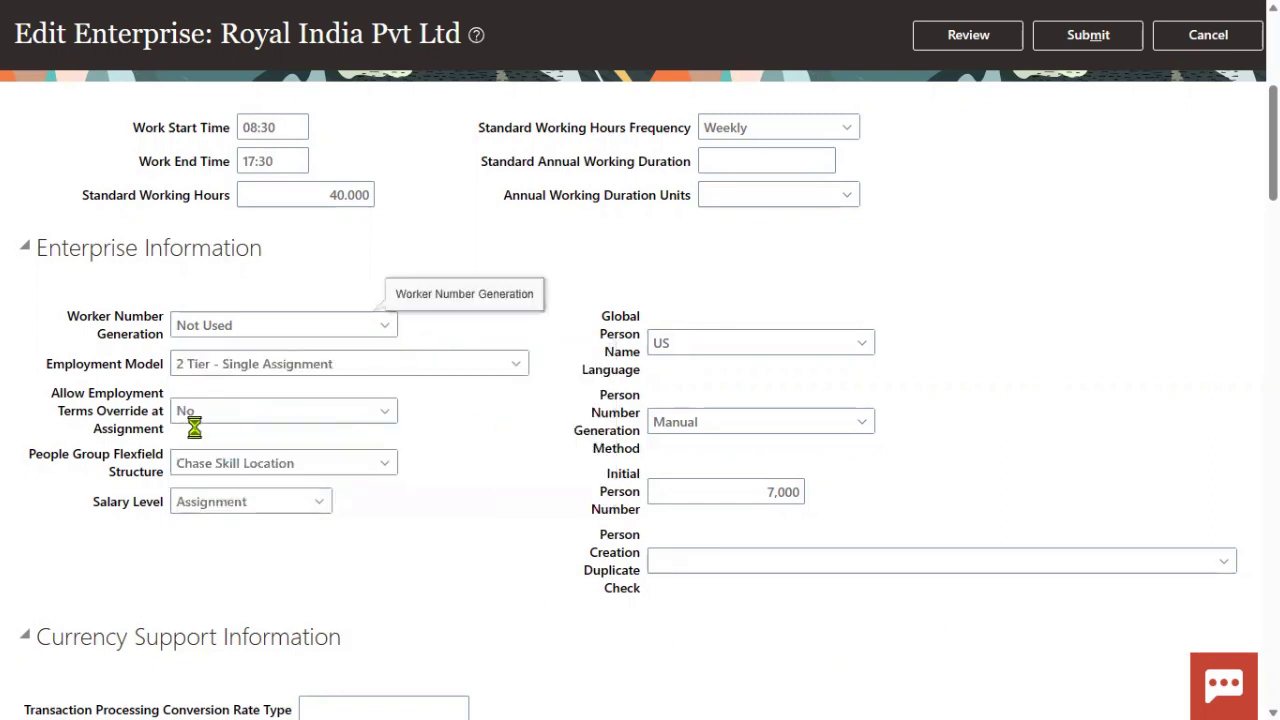
click(248, 442)
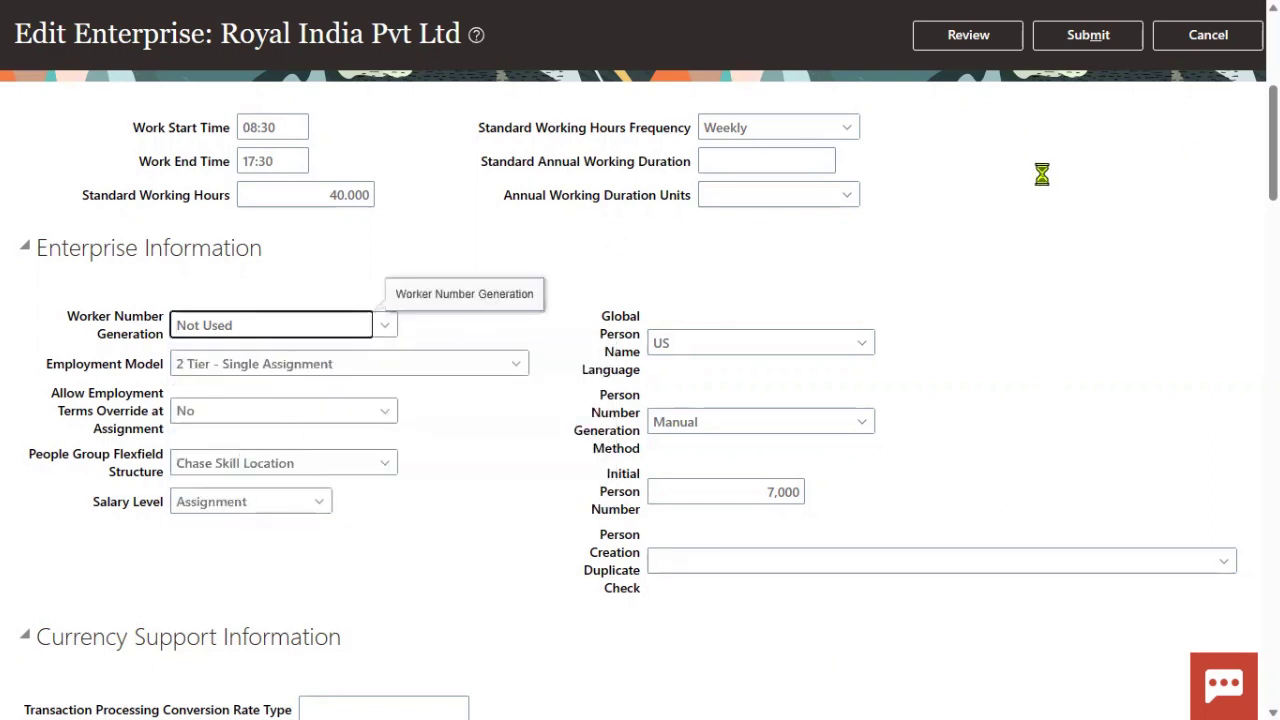
click(1005, 38)
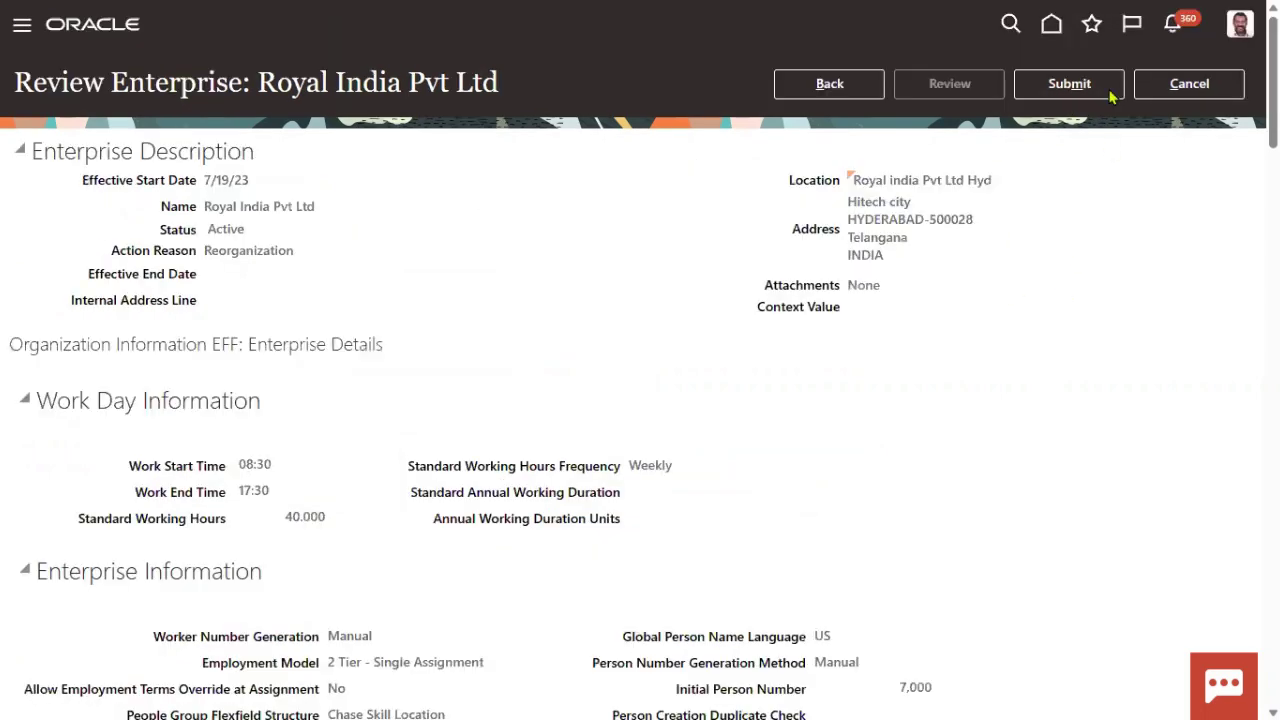
click(1098, 88)
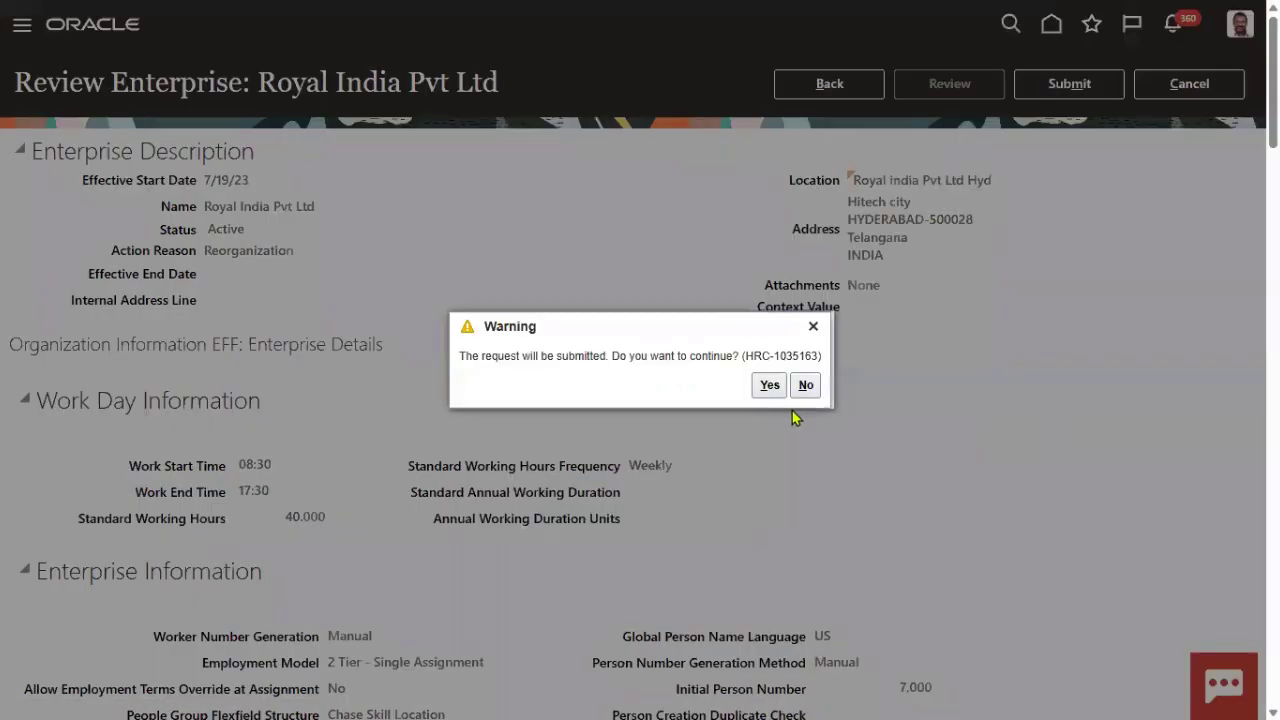
click(768, 385)
click(693, 386)
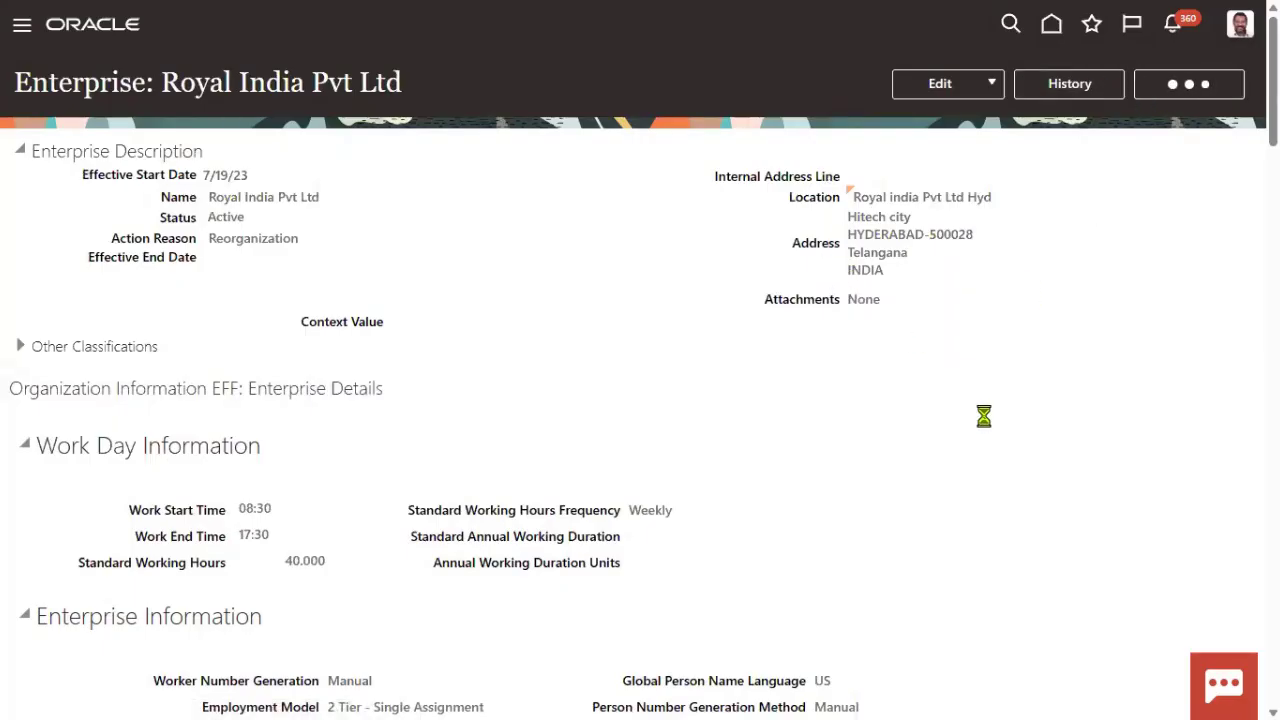
- Search tasks for 'Legal Entity', open Manage Legal Entity HCM Information, and scope it to US1 Legal Entity
click(670, 136)
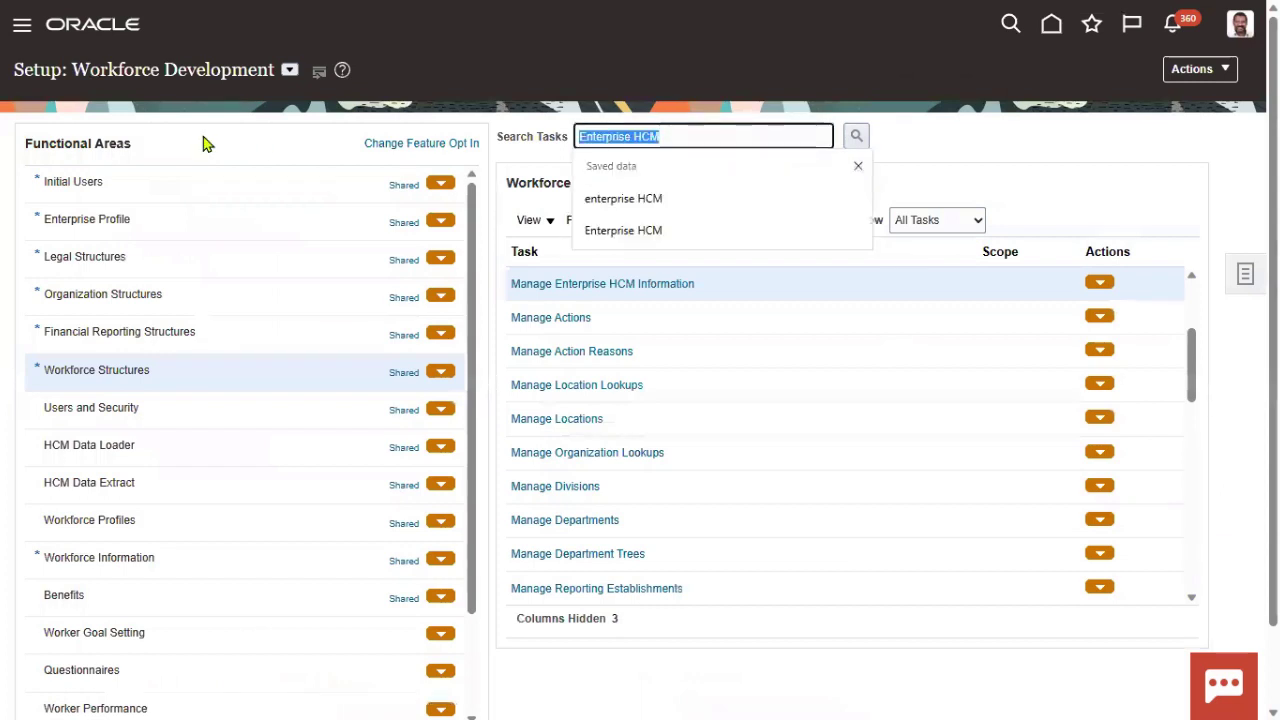
text(Legal Entity)
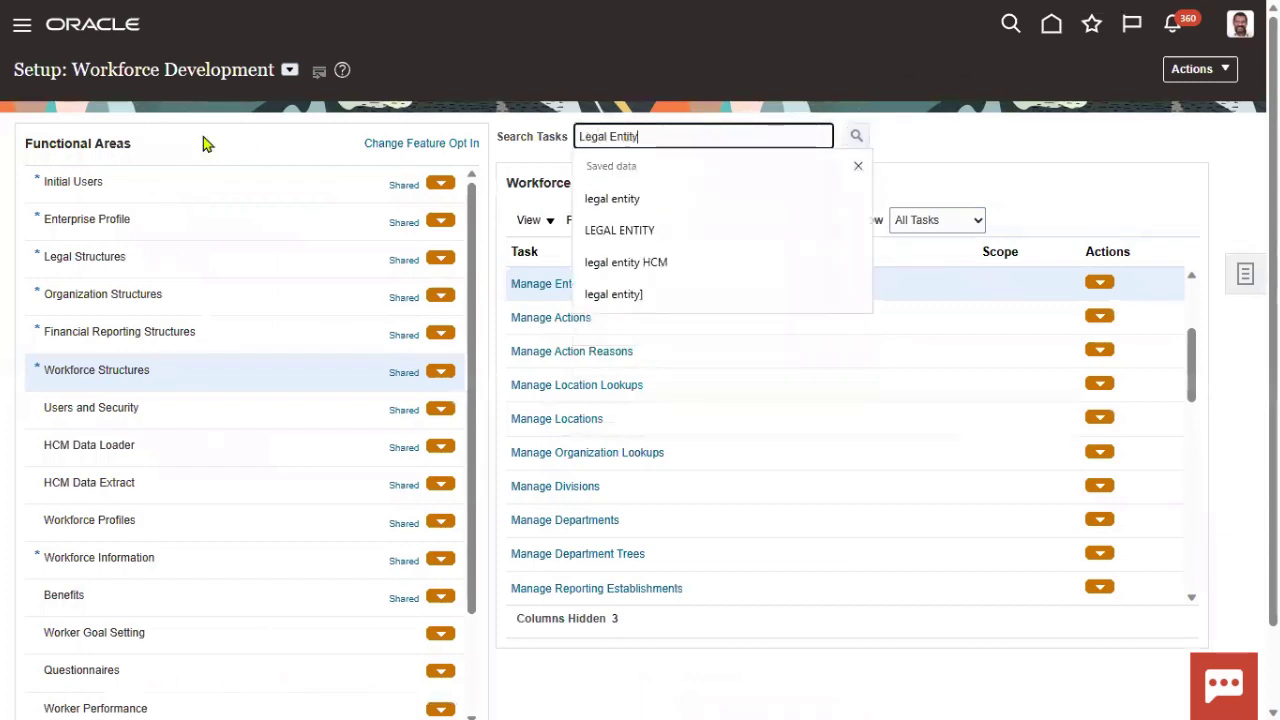
key(Return)
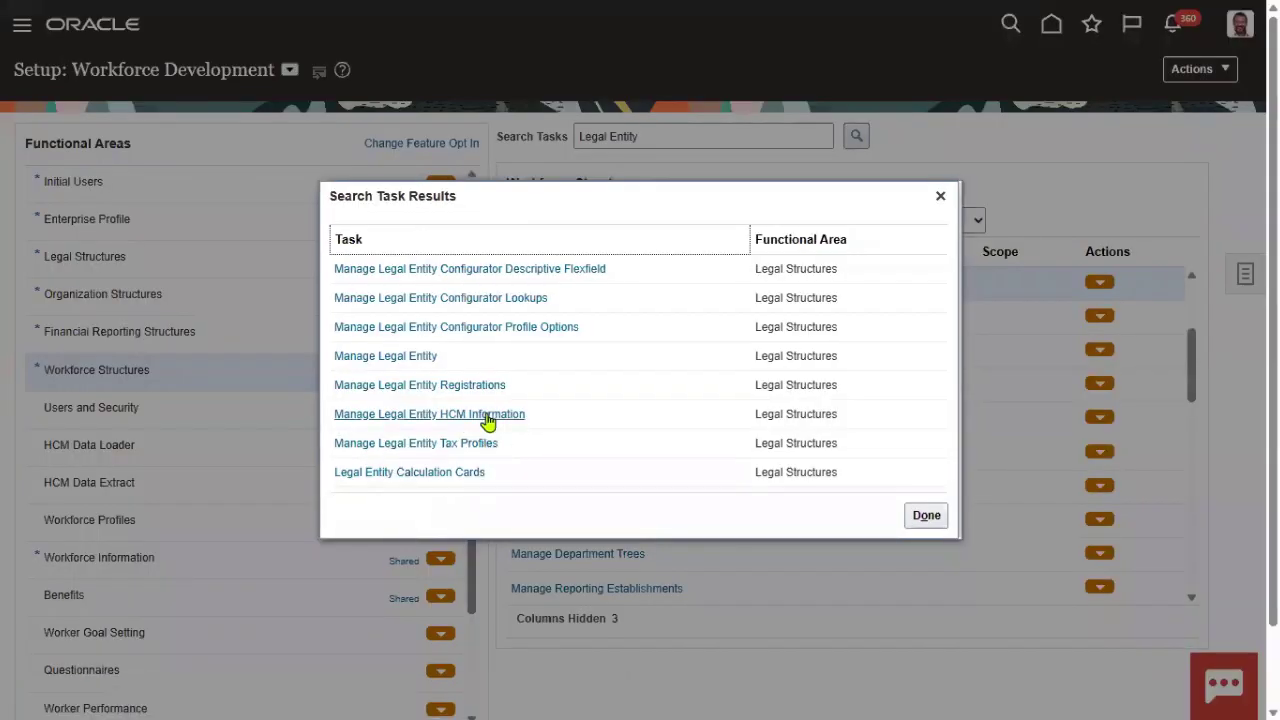
click(489, 415)
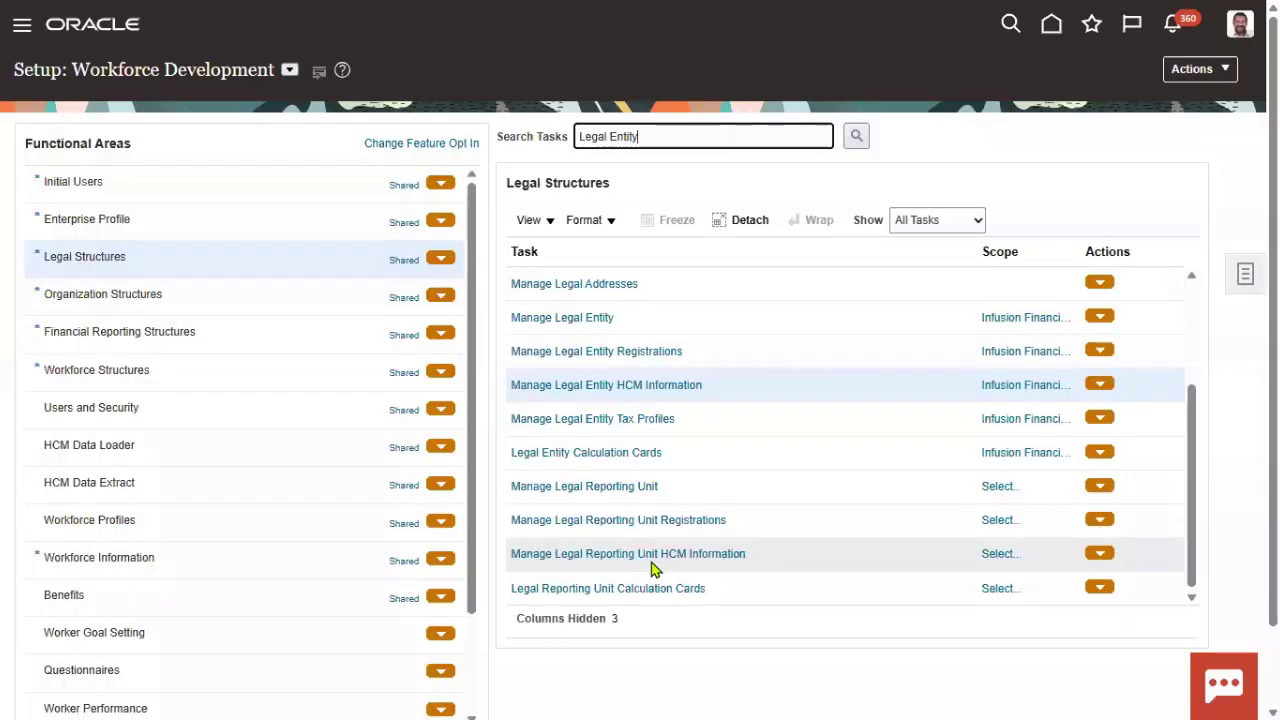
click(646, 387)
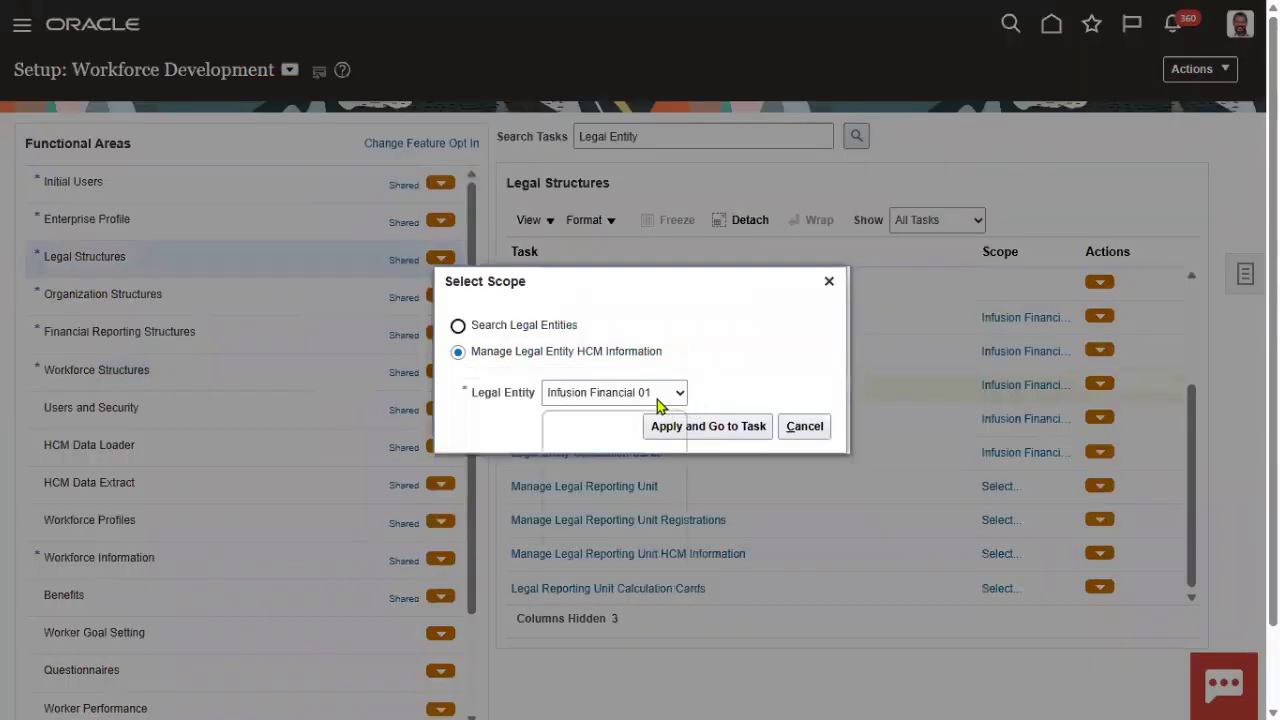
click(658, 396)
click(619, 489)
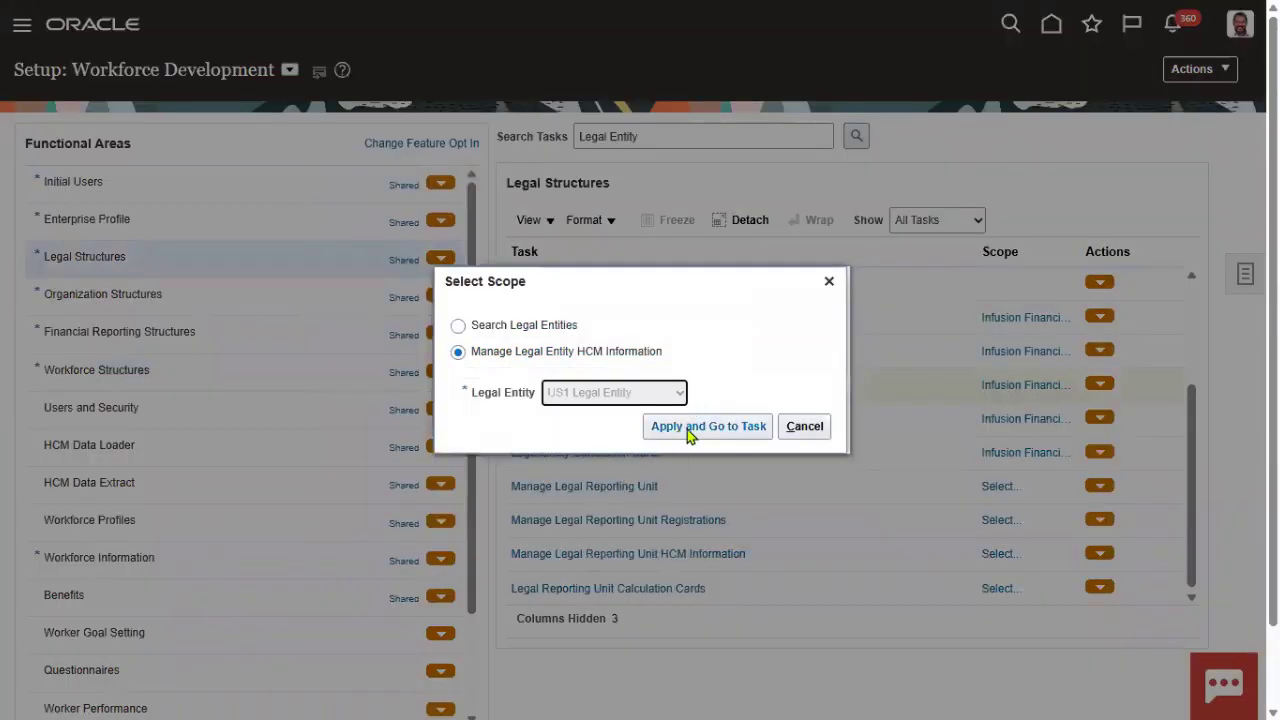
click(691, 430)
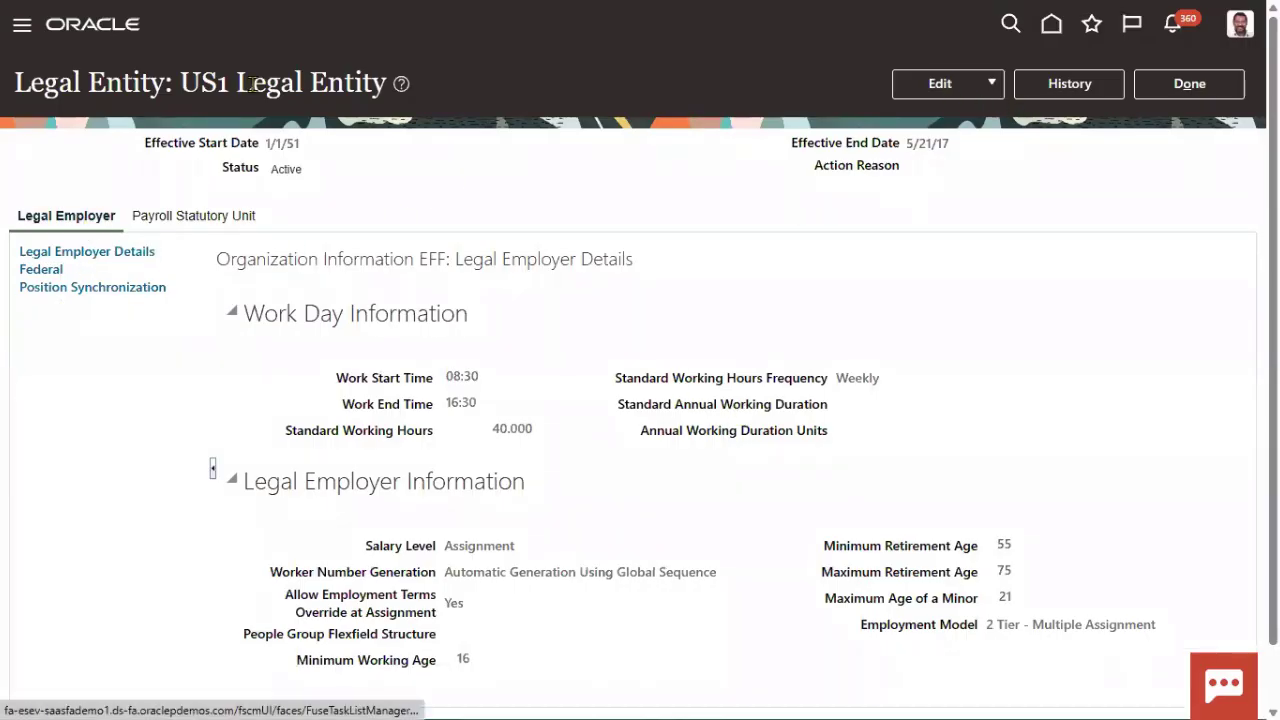
- Review US1 Legal Entity's current Worker Number Generation value on its details page
drag(180, 84, 372, 85)
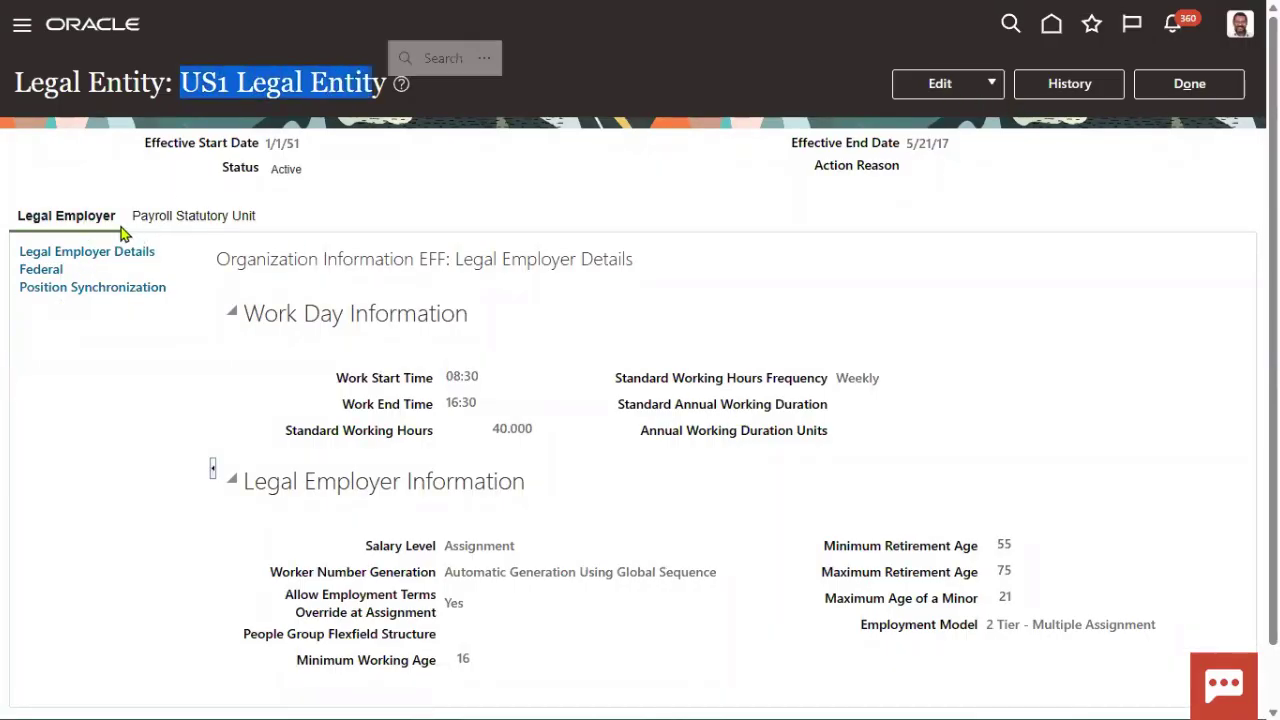
click(48, 293)
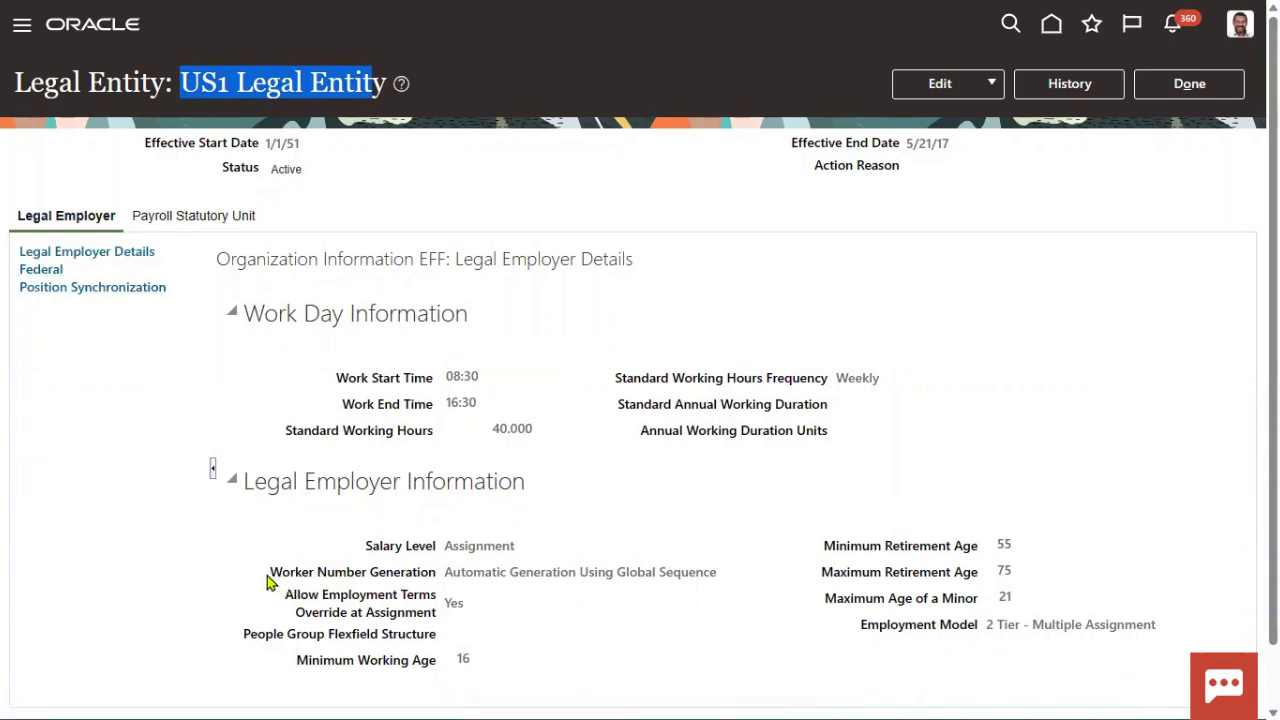
drag(267, 582, 731, 591)
click(341, 580)
click(455, 575)
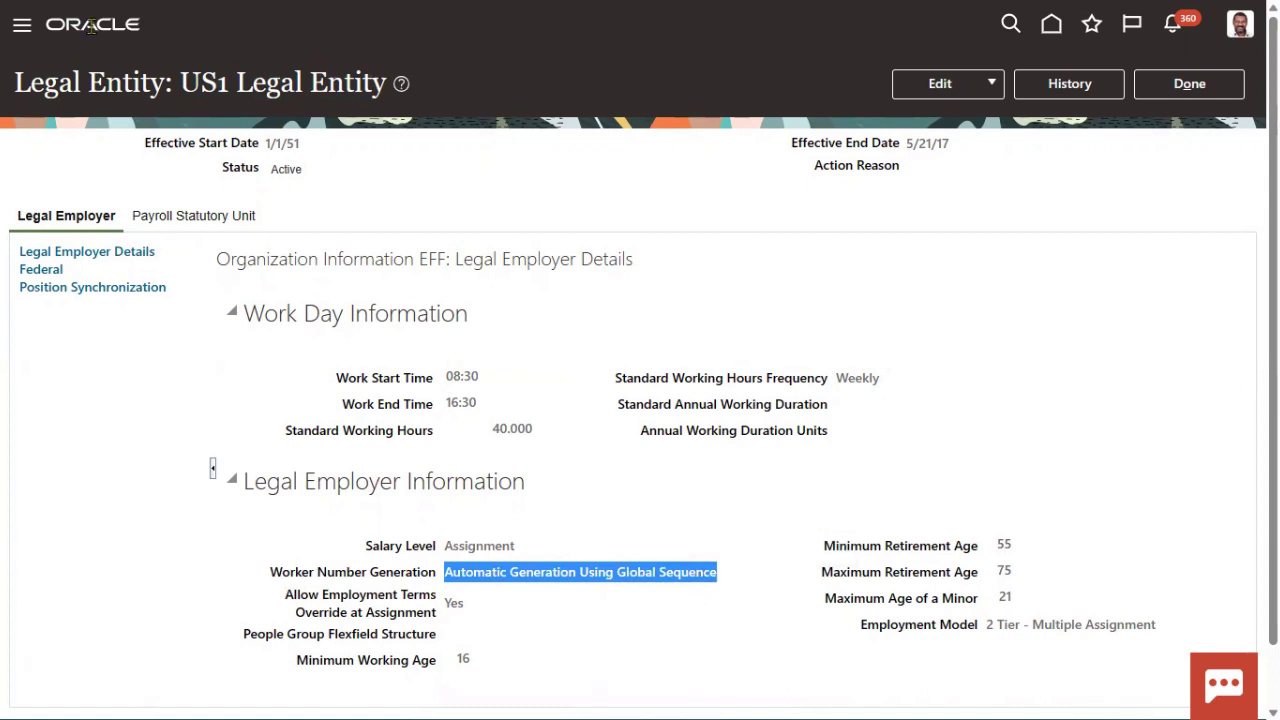
- Edit the legal entity, set Worker Number Generation to Manual, and submit, confirming both prompts
click(956, 88)
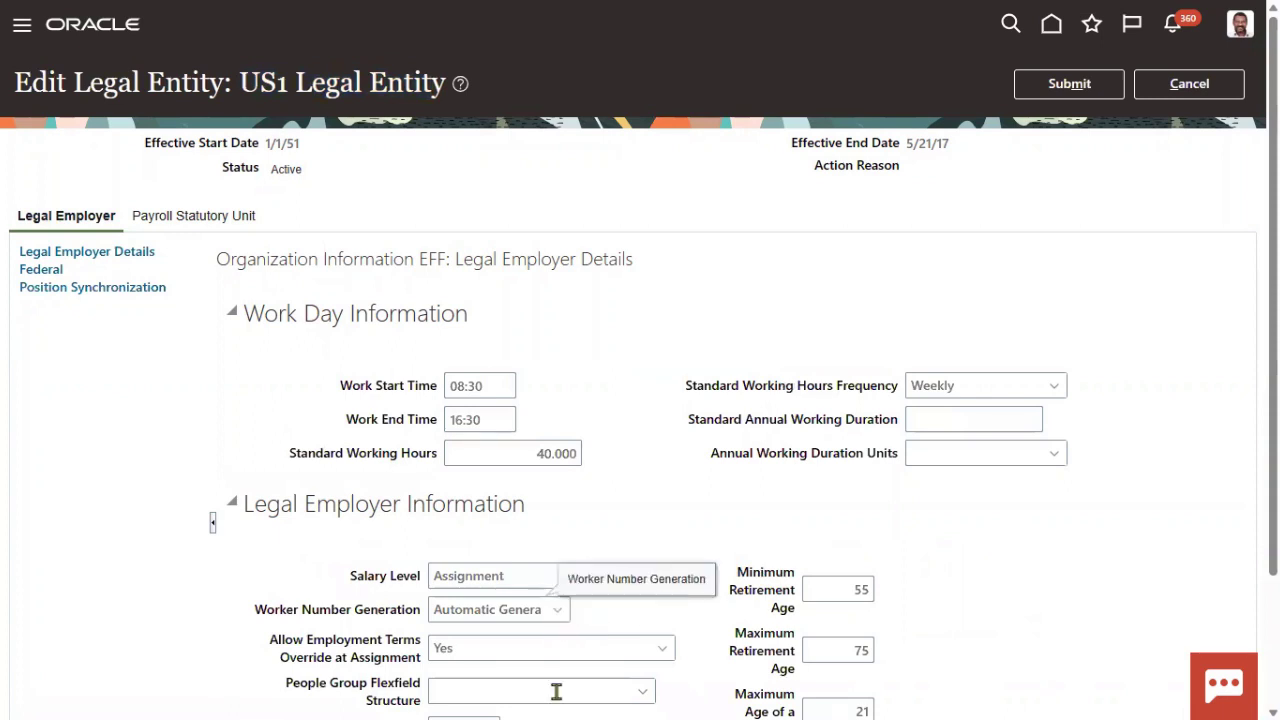
scroll(803, 534, down, 2)
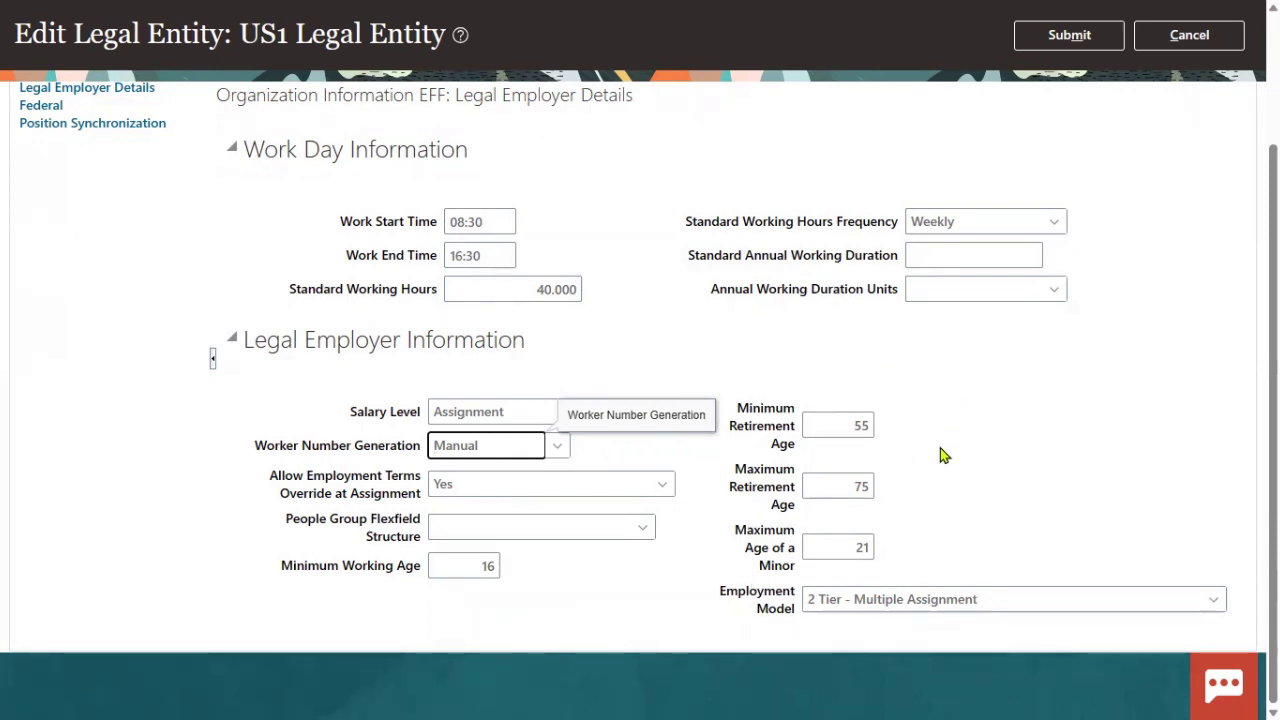
scroll(940, 450, up, 2)
click(1069, 75)
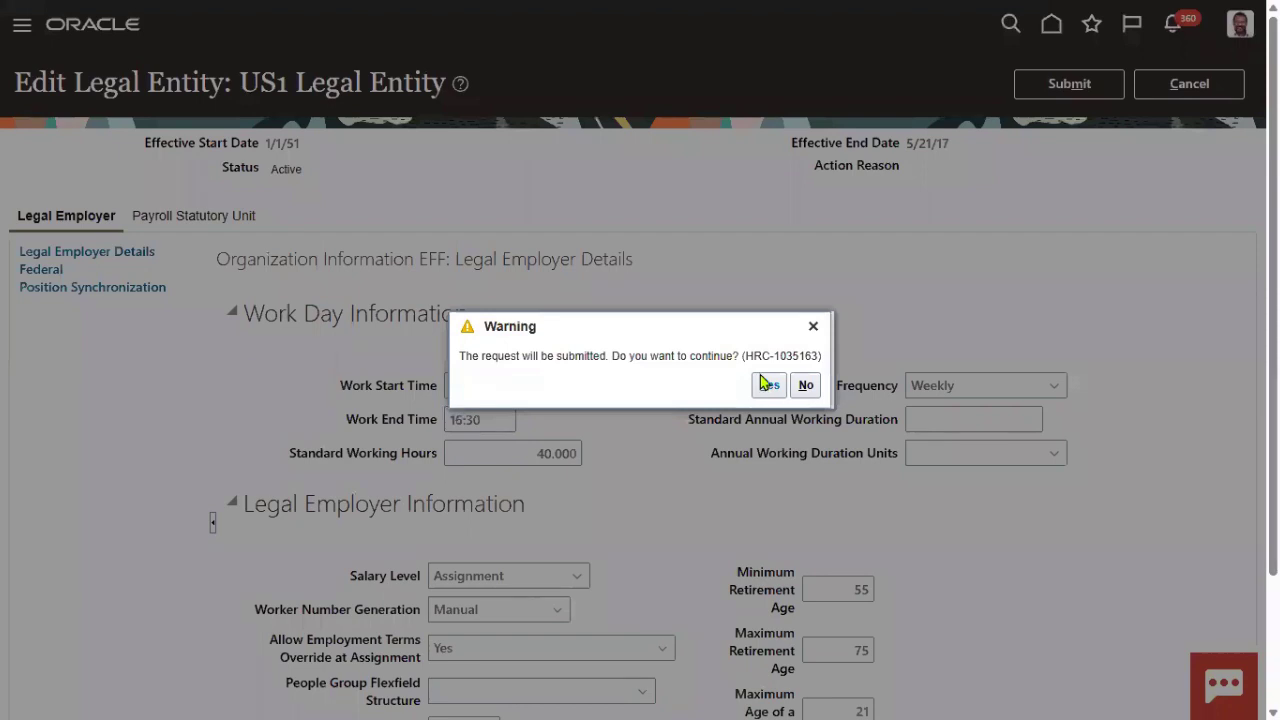
click(765, 385)
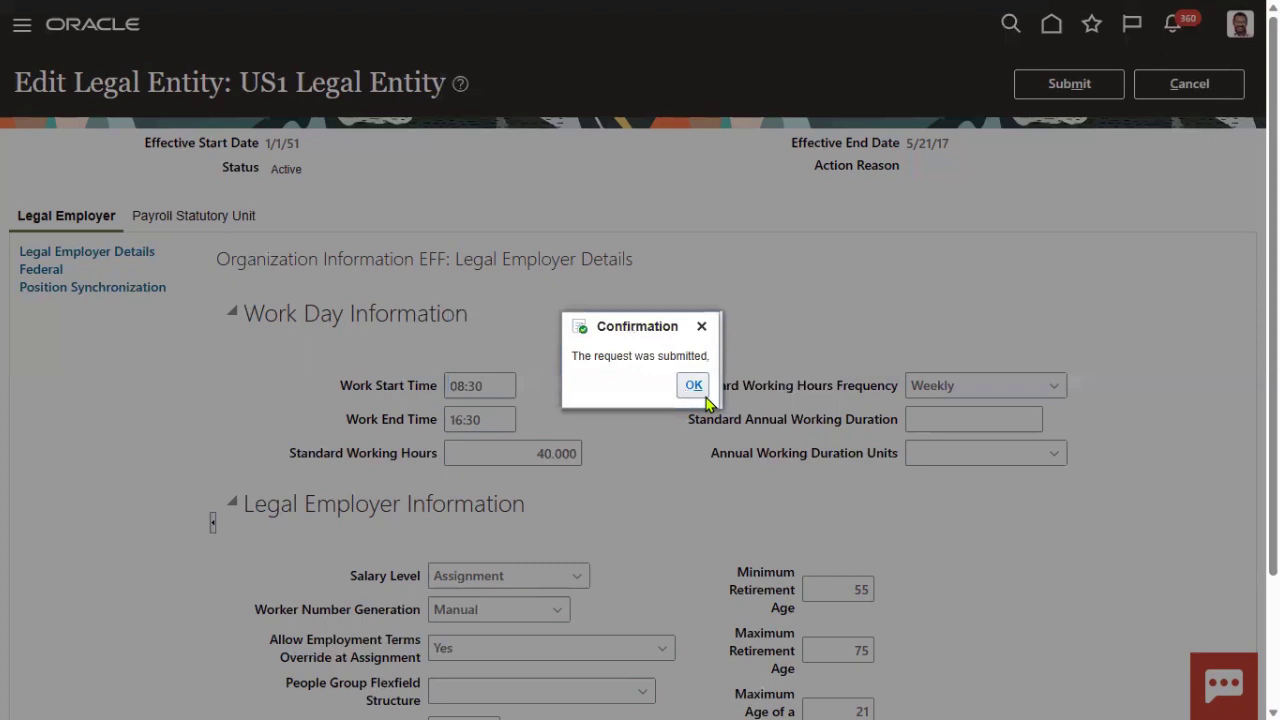
click(694, 386)
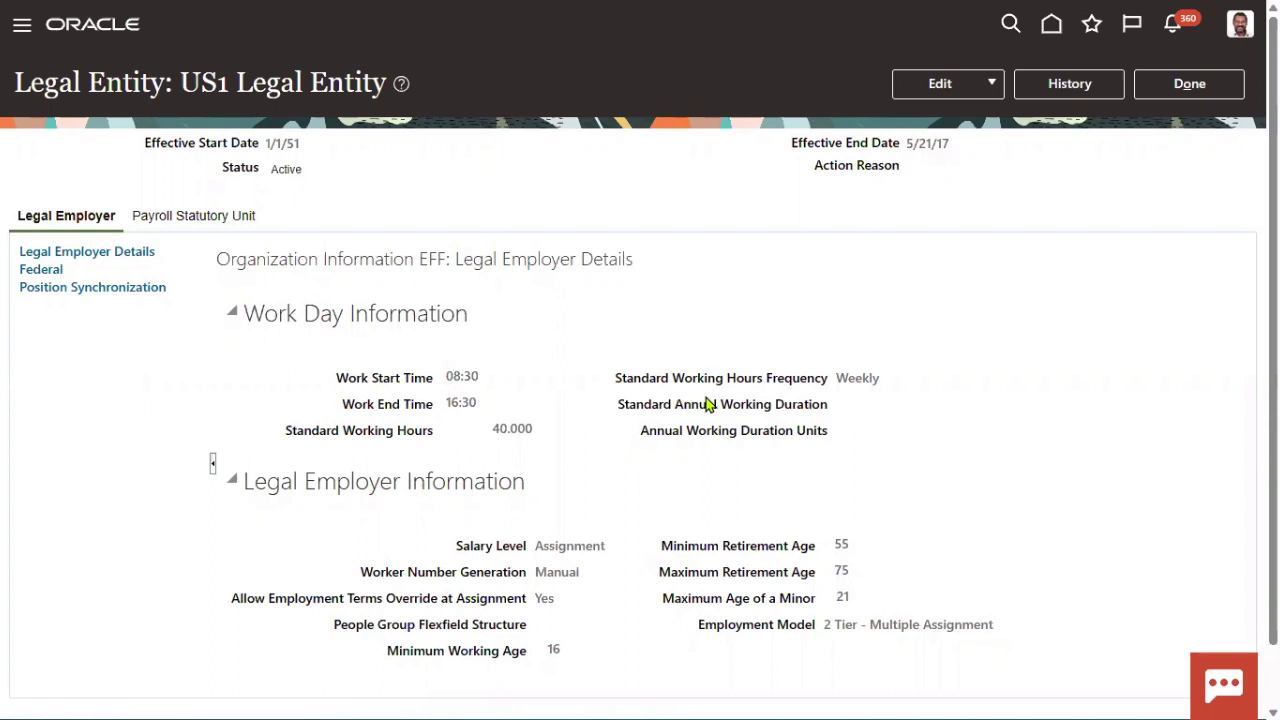
- Finish with the US1 Legal Entity page and bring up the navigator menu
click(1180, 92)
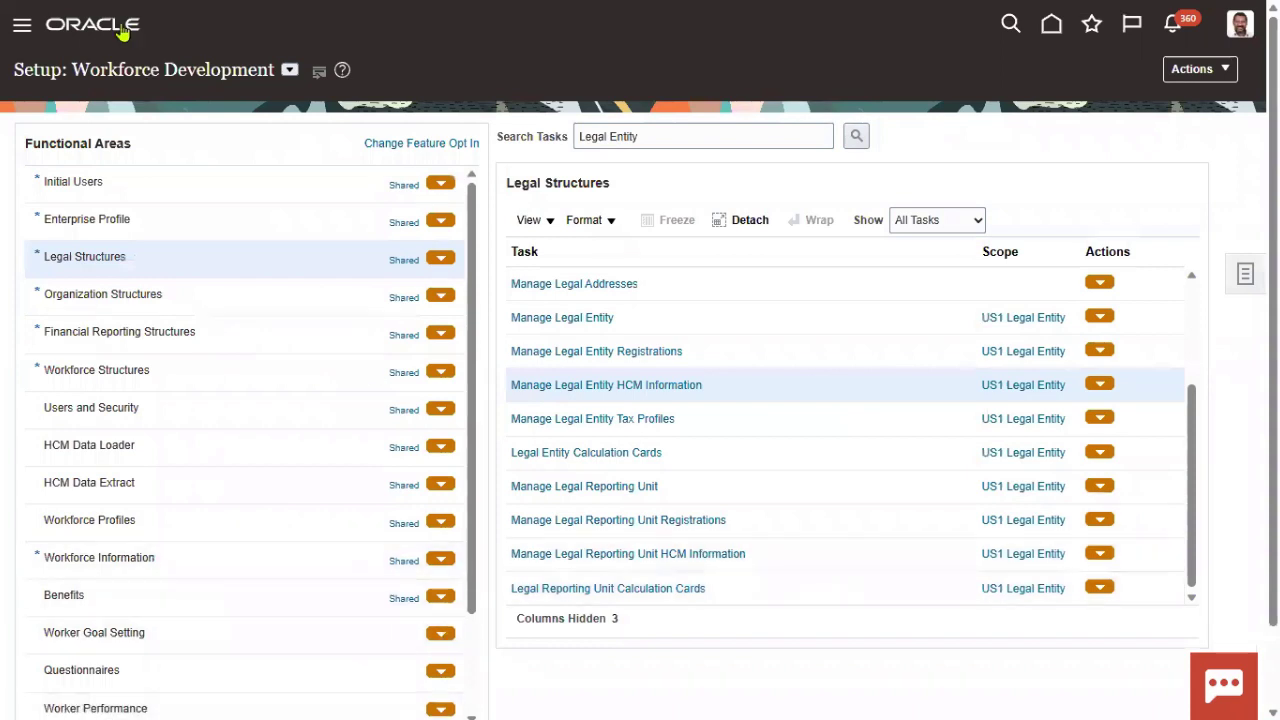
click(22, 28)
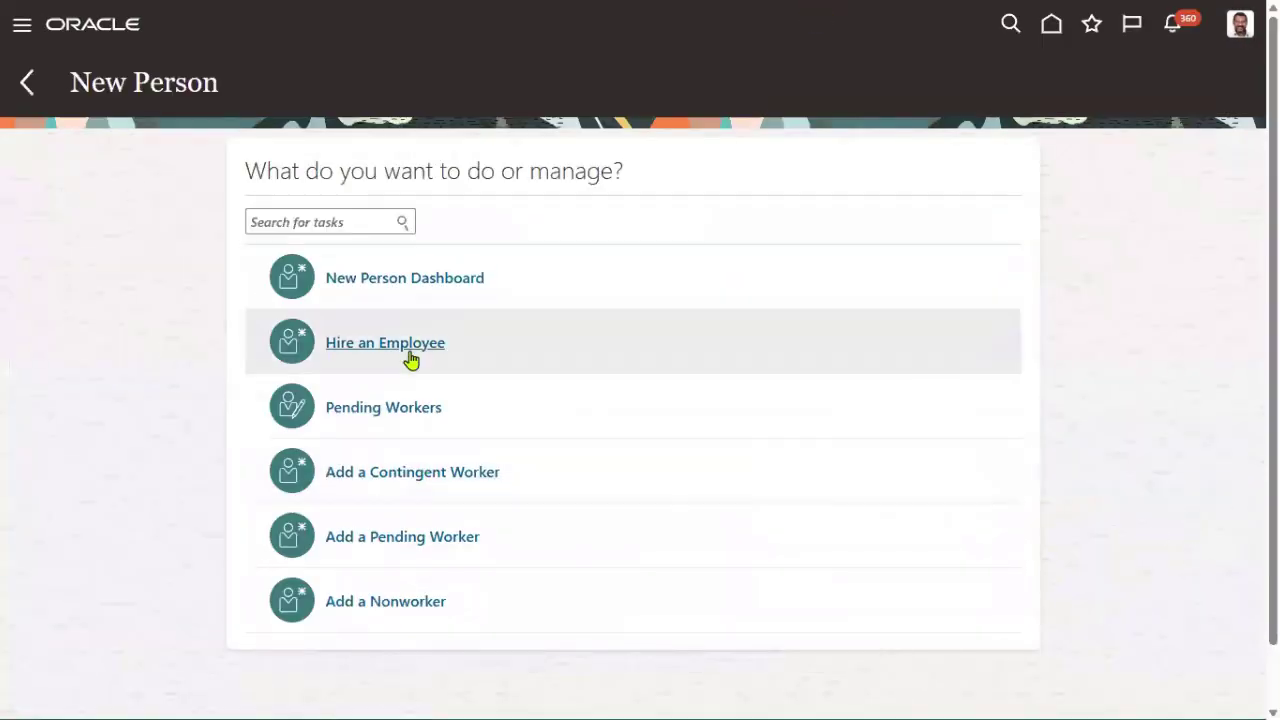
- Start Hire an Employee with US1 Legal Entity as legal employer and highlight the new Worker Number field
click(408, 342)
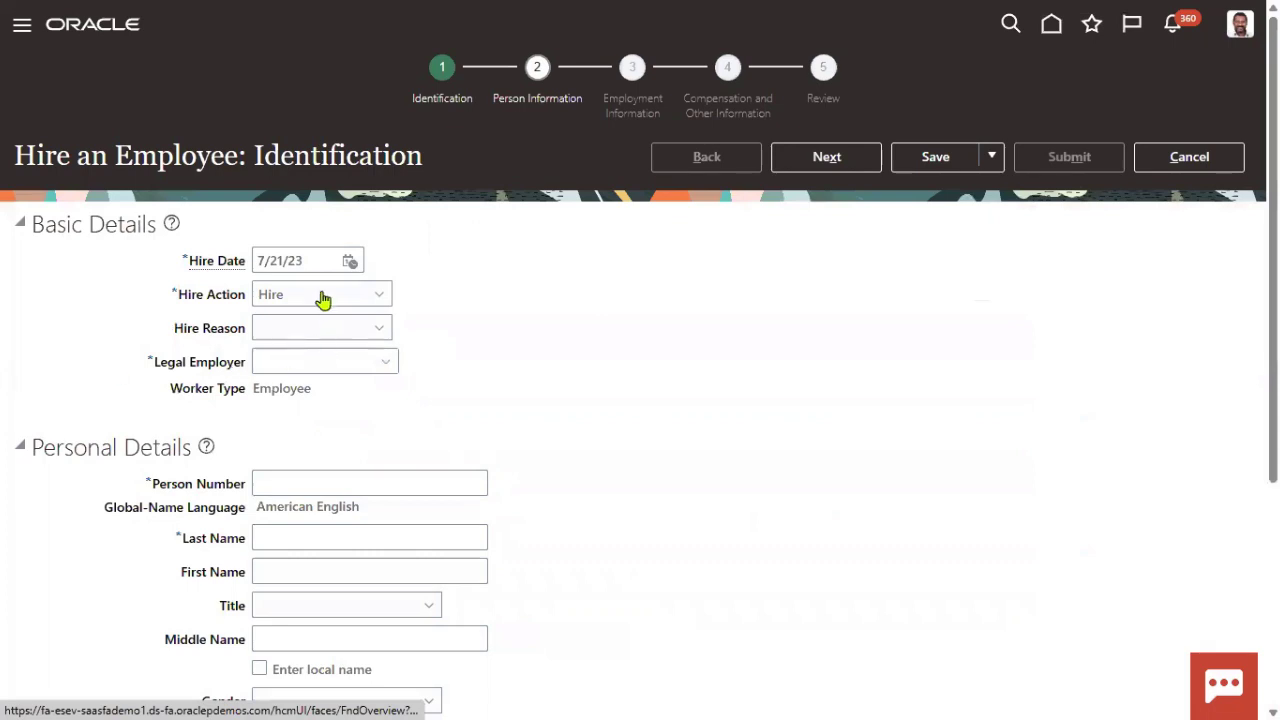
scroll(315, 495, down, 1)
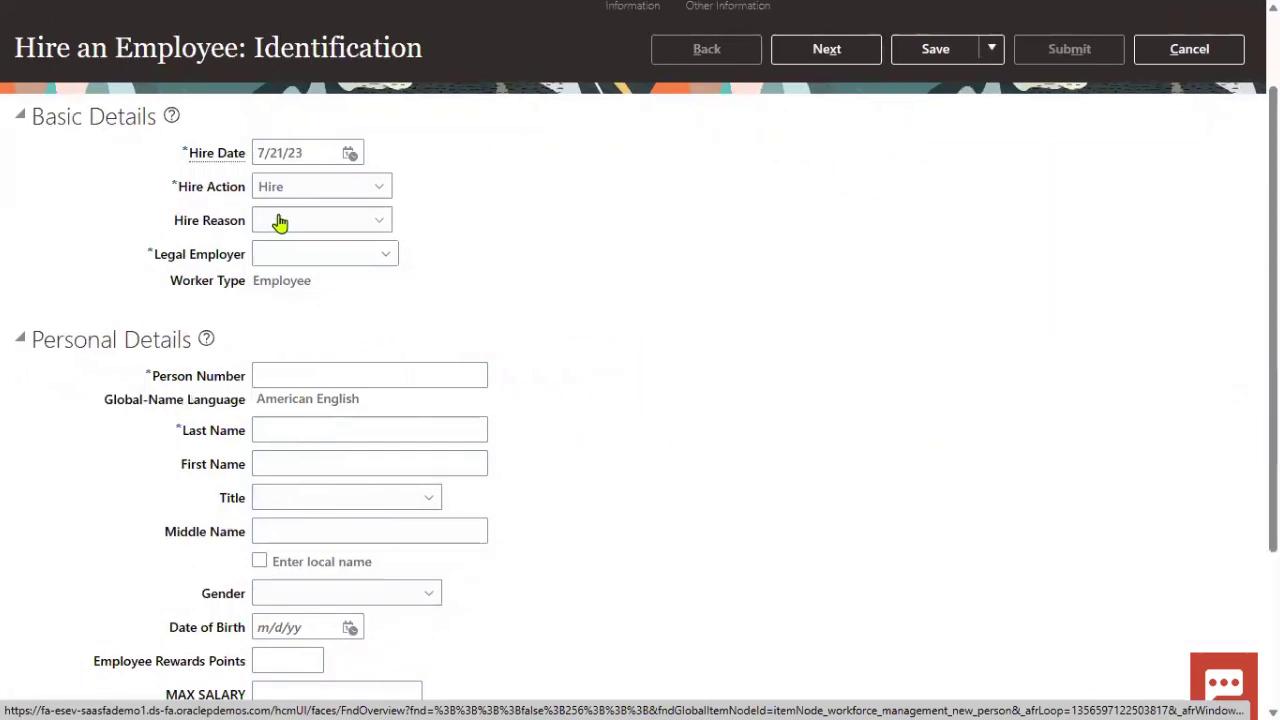
click(309, 252)
text(US1)
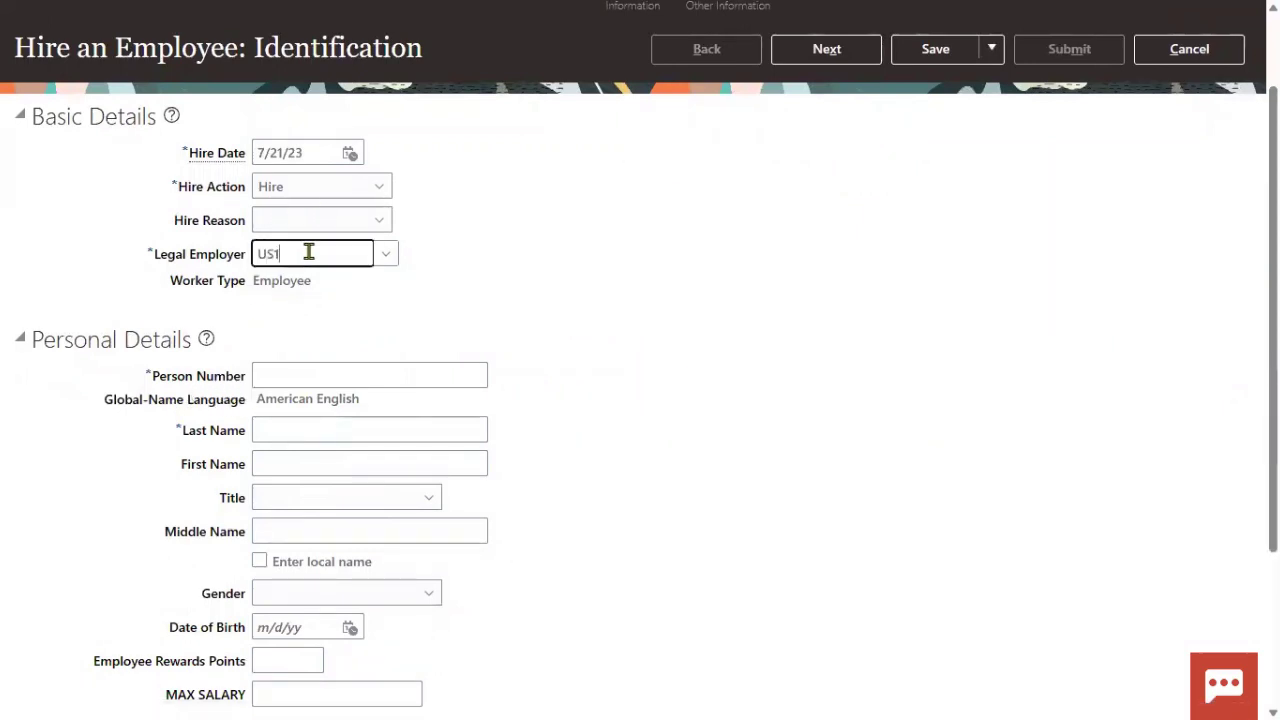
click(304, 284)
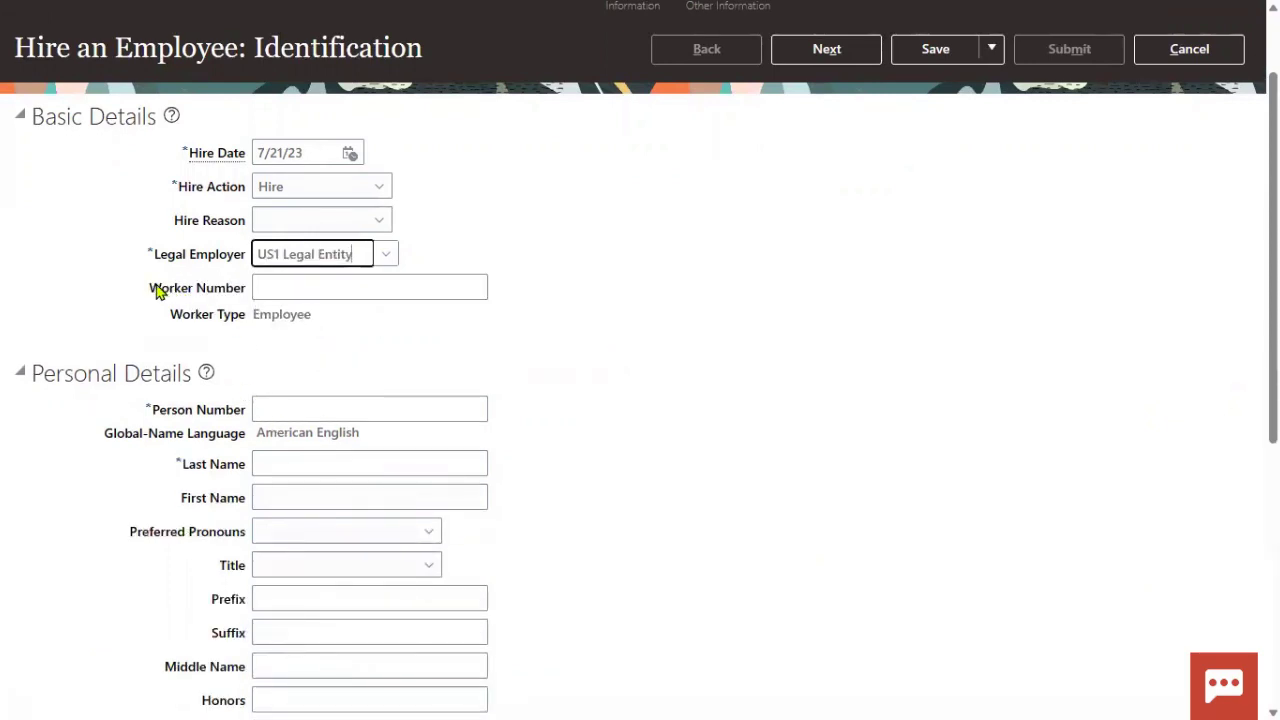
drag(149, 288, 248, 304)
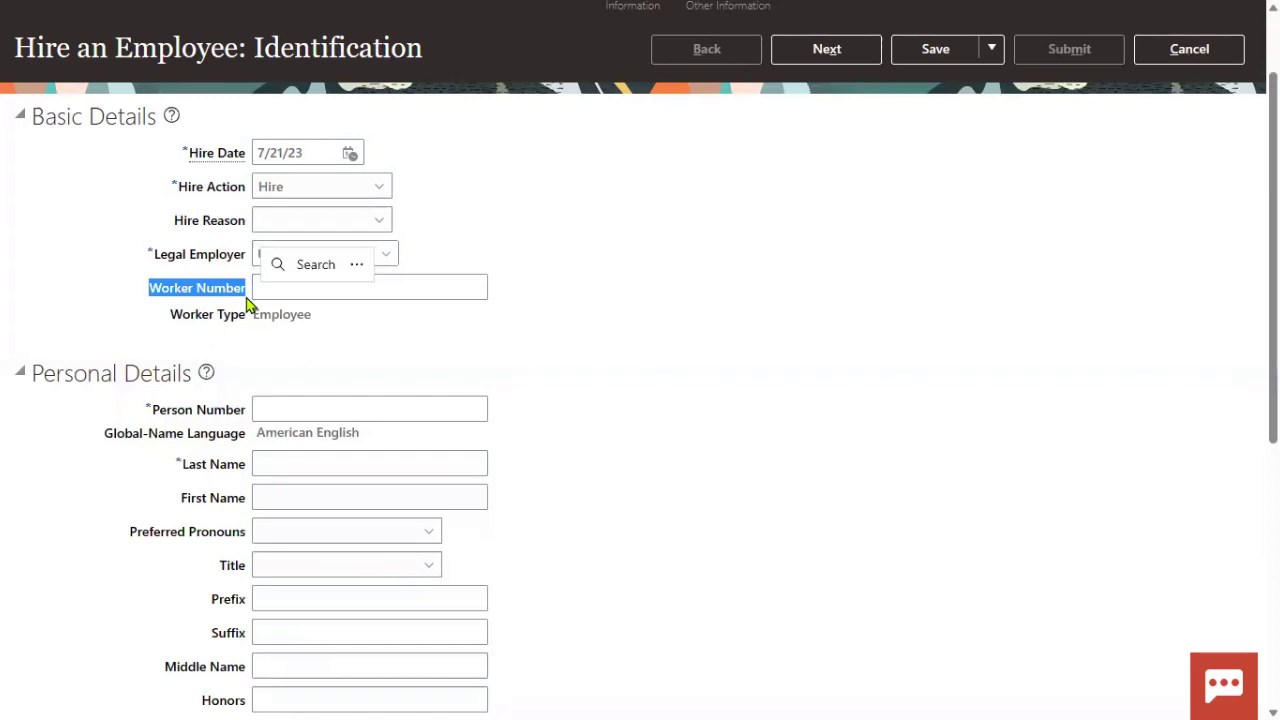